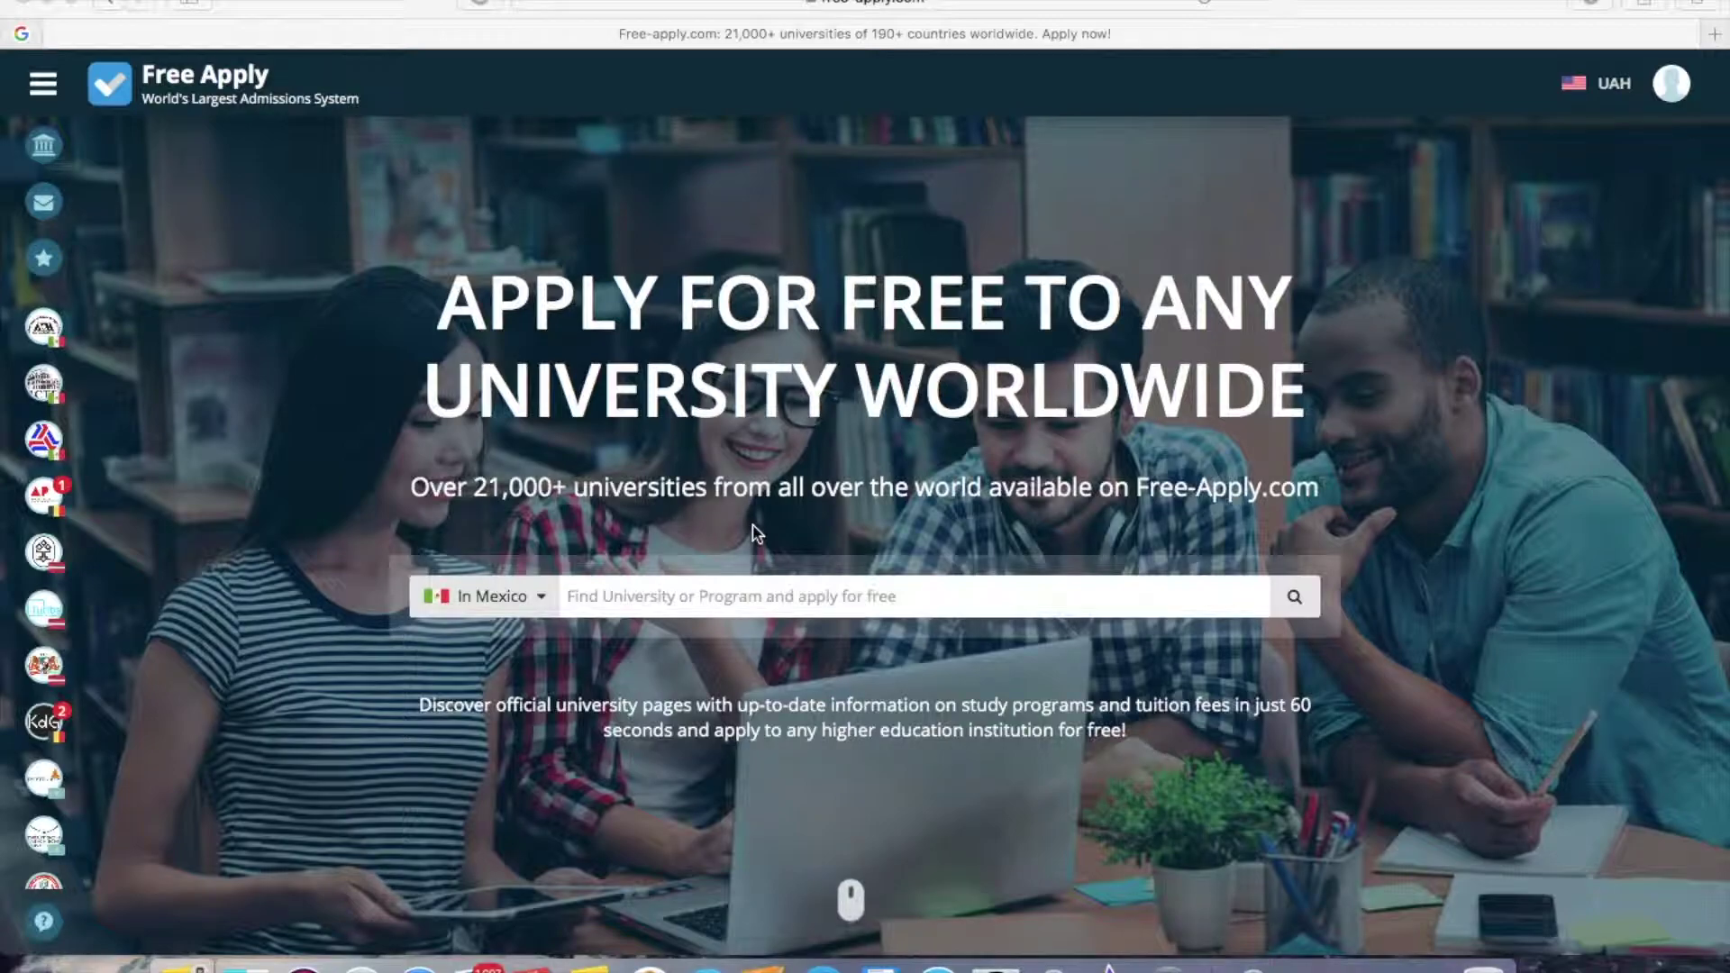
# Step: Set the study country to Netherlands
pyautogui.scroll(-8, 753, 533)
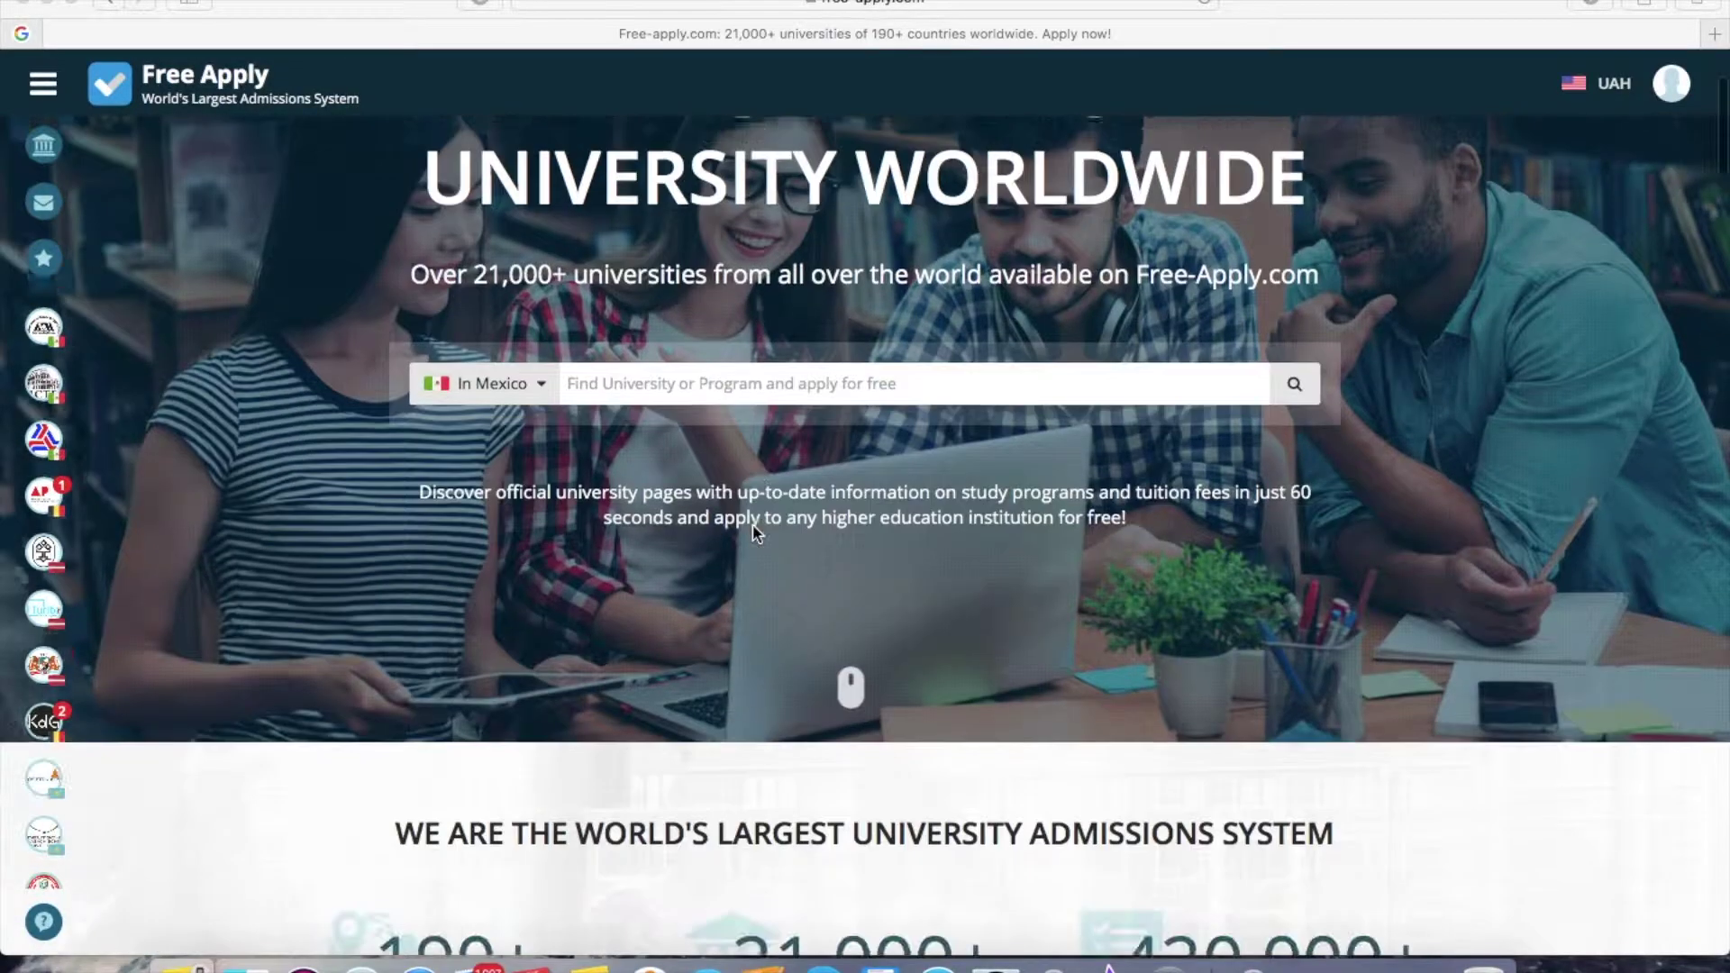
pyautogui.scroll(-5, 753, 532)
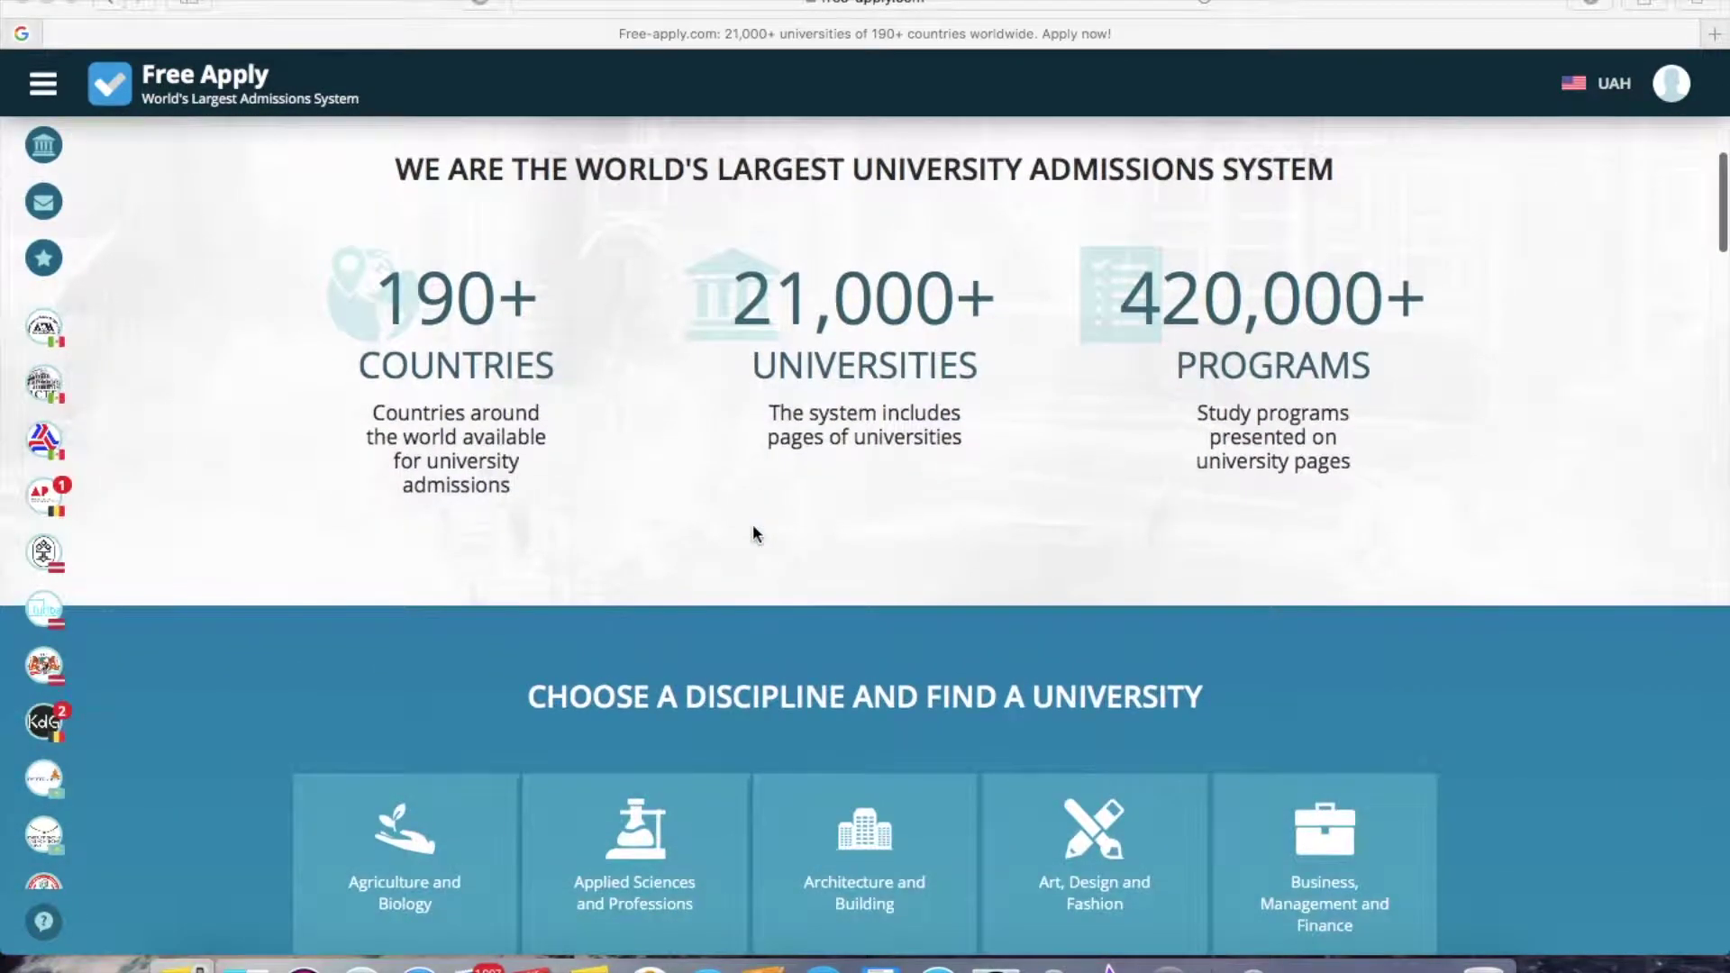
pyautogui.scroll(-2, 753, 531)
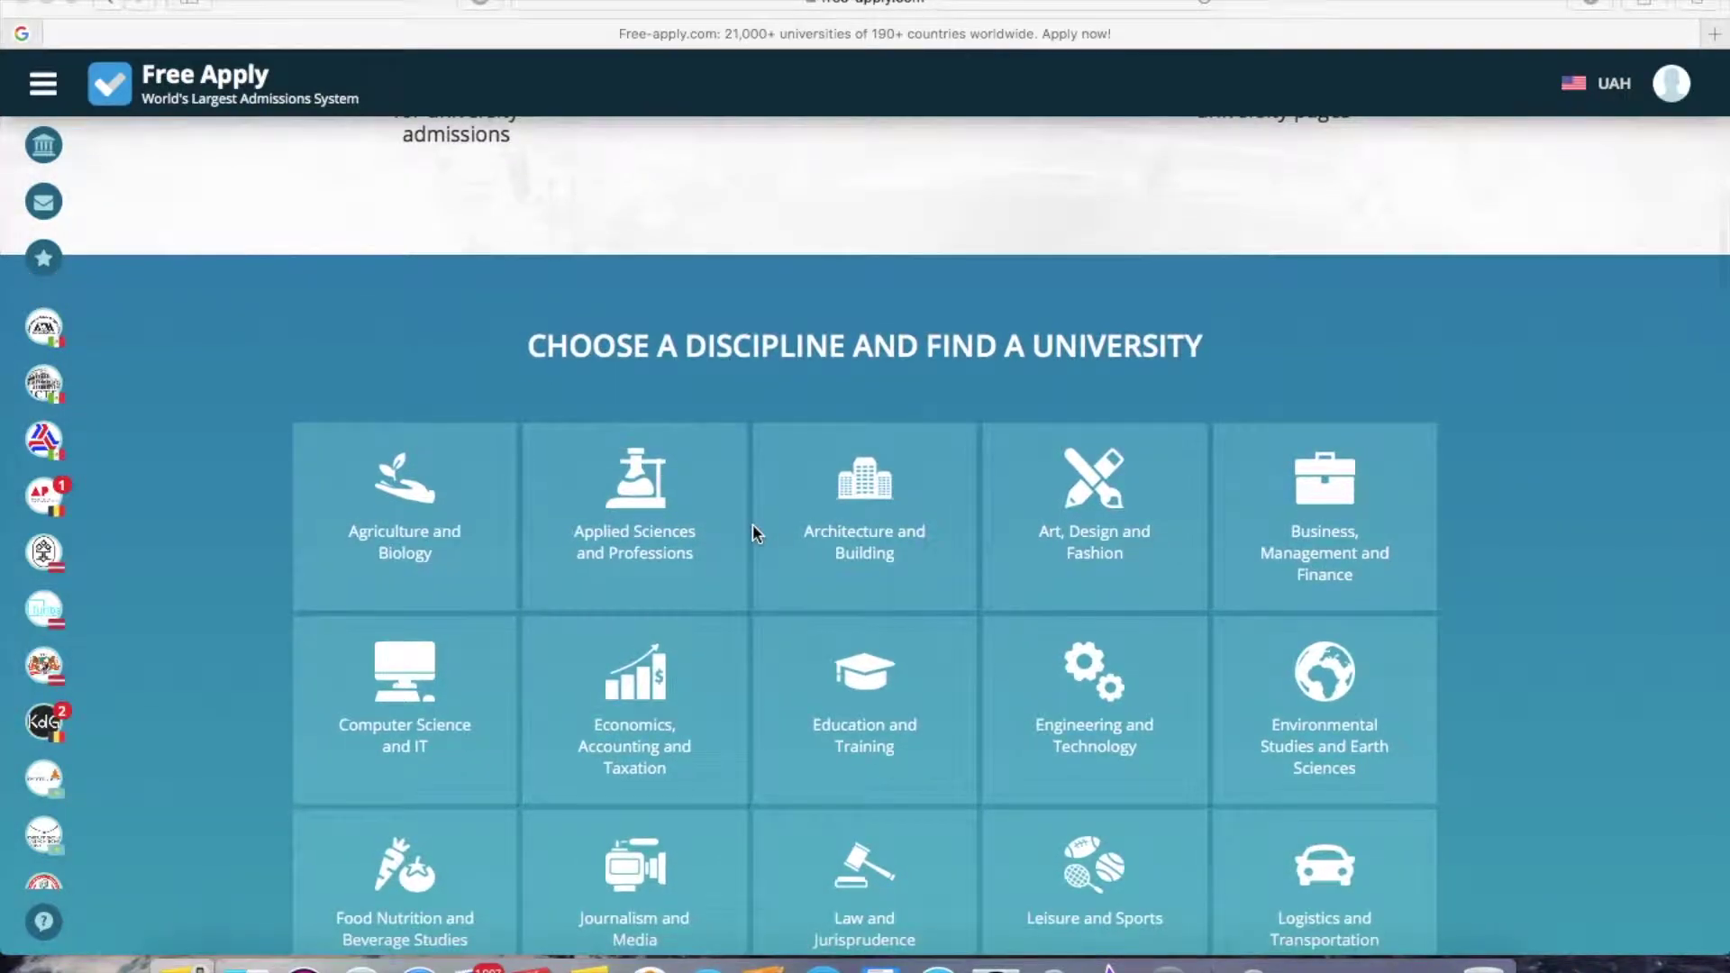
pyautogui.scroll(-1, 753, 534)
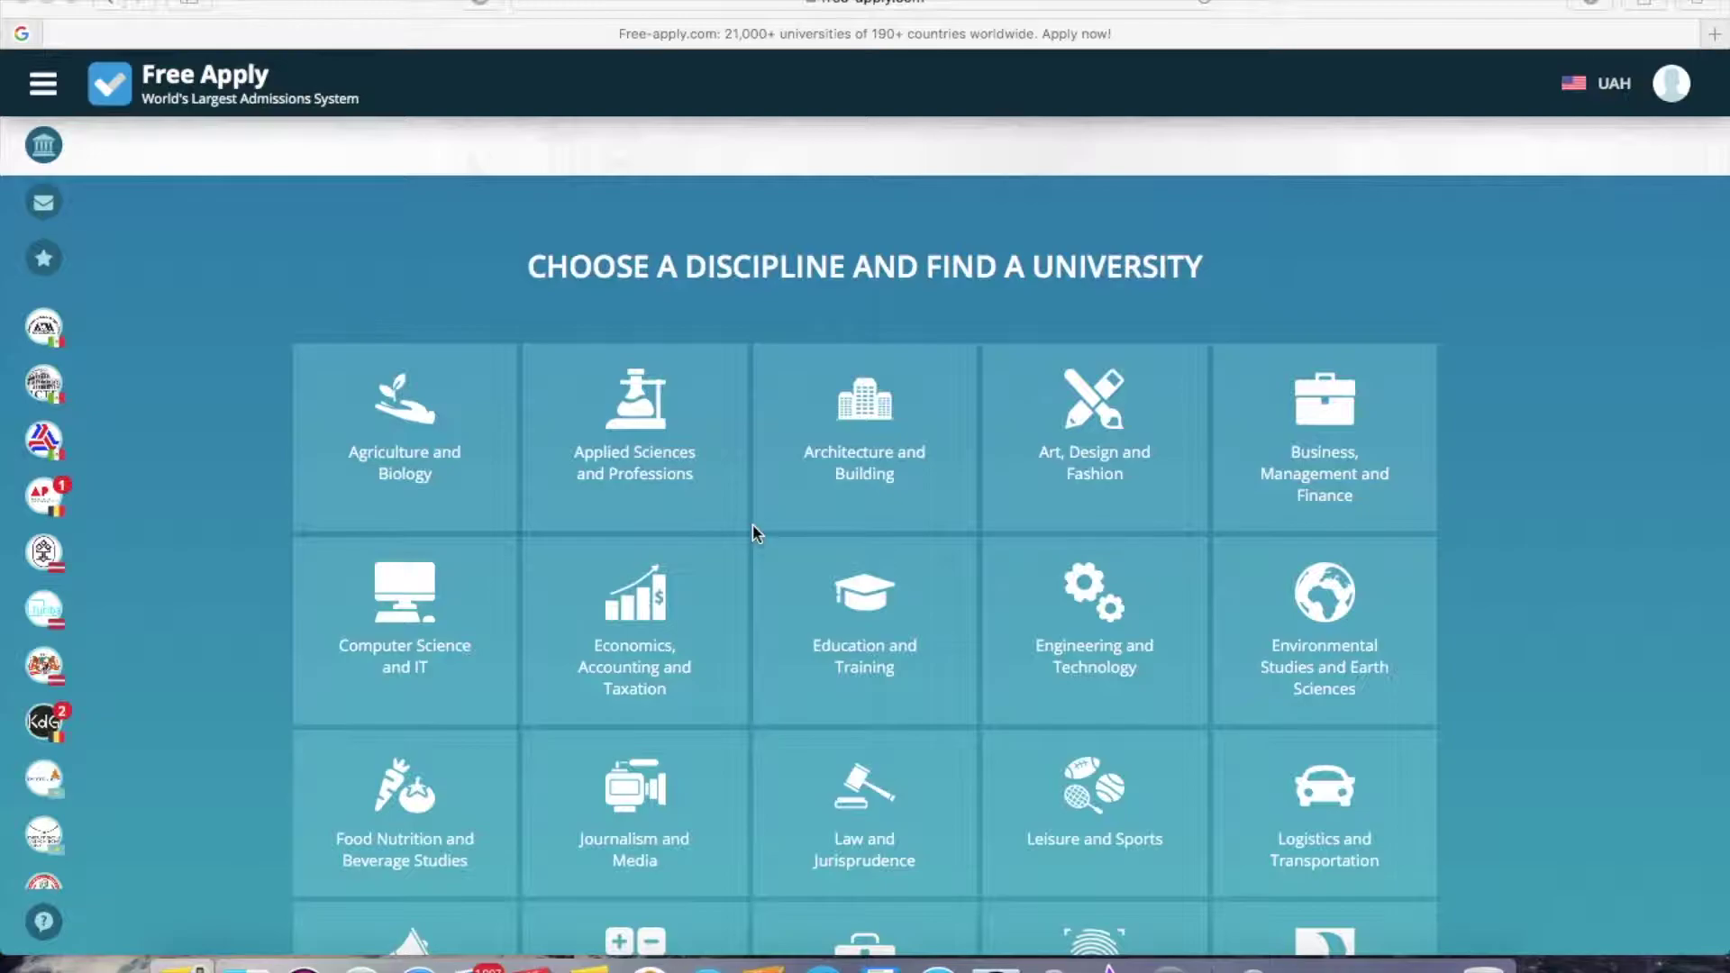
pyautogui.scroll(-10, 753, 534)
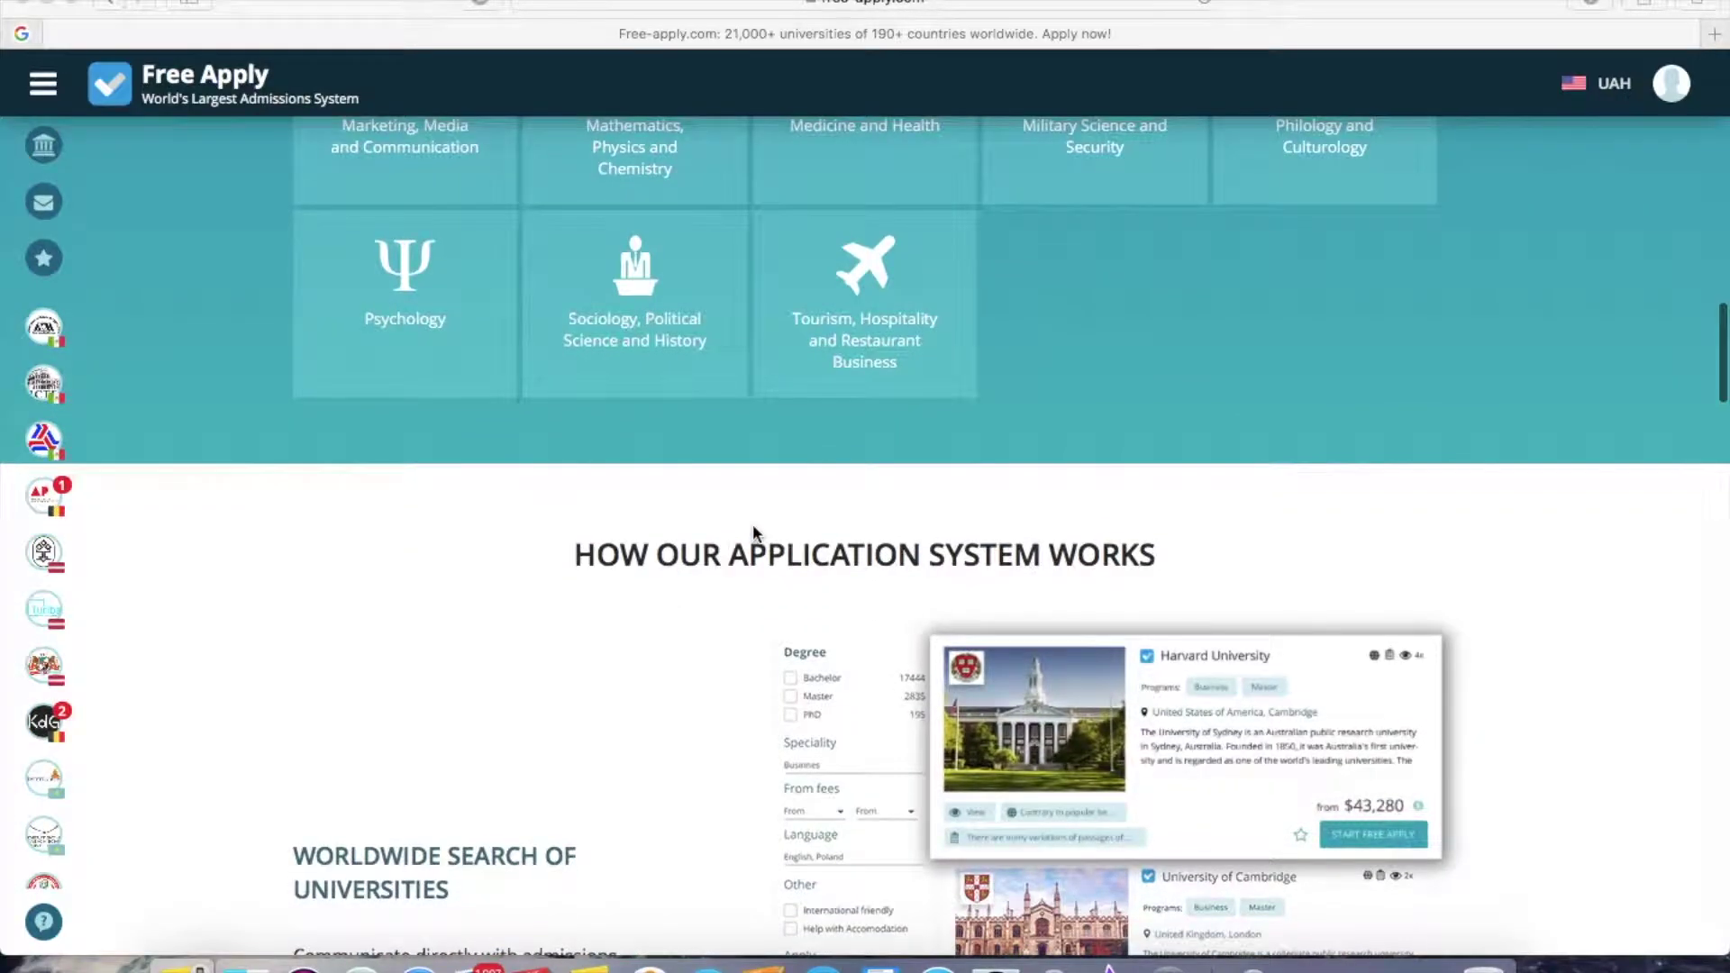
pyautogui.scroll(-8, 753, 532)
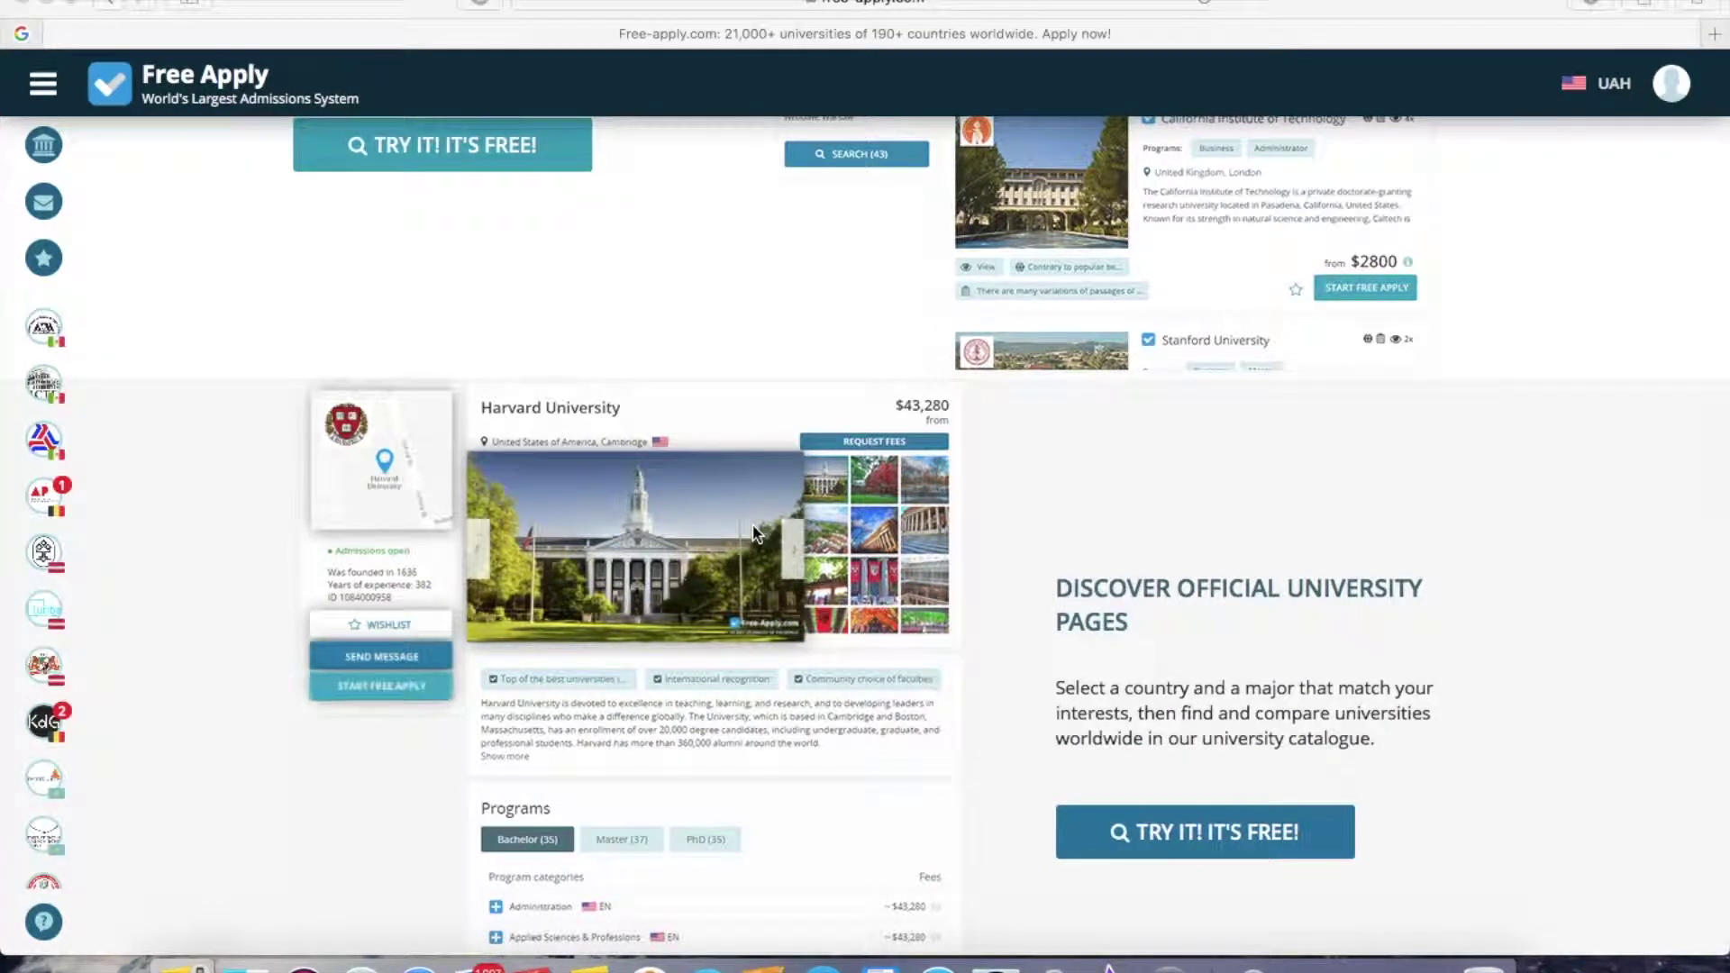
pyautogui.scroll(-6, 753, 533)
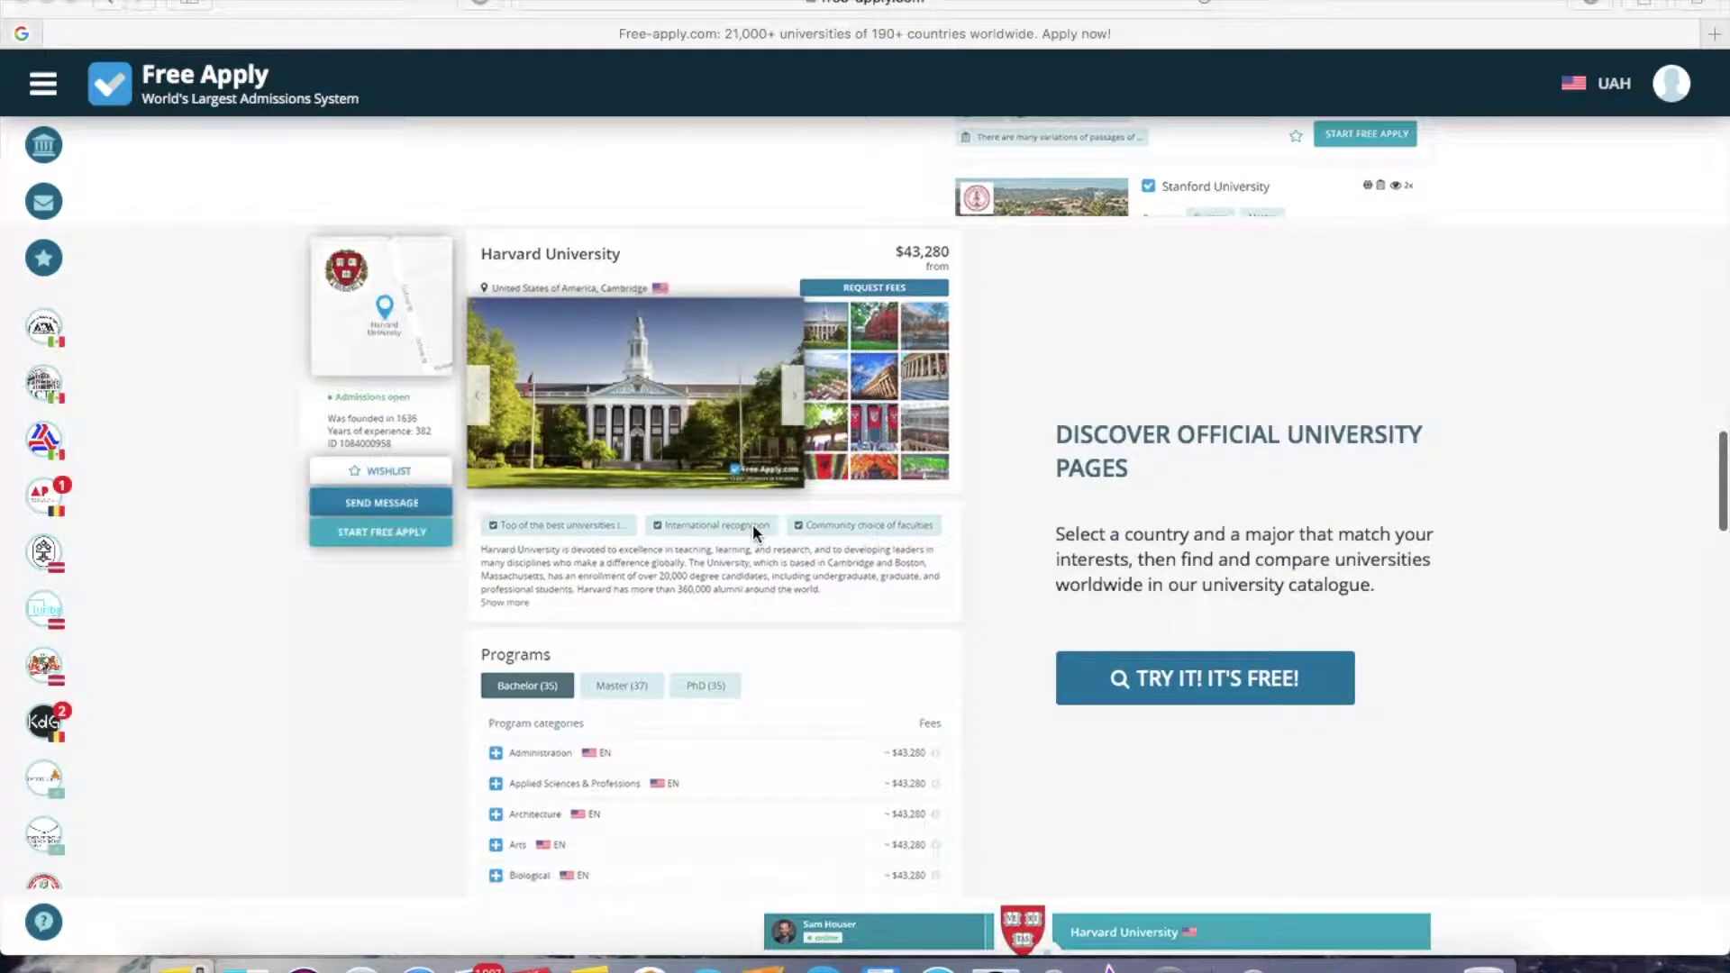
pyautogui.scroll(-3, 753, 530)
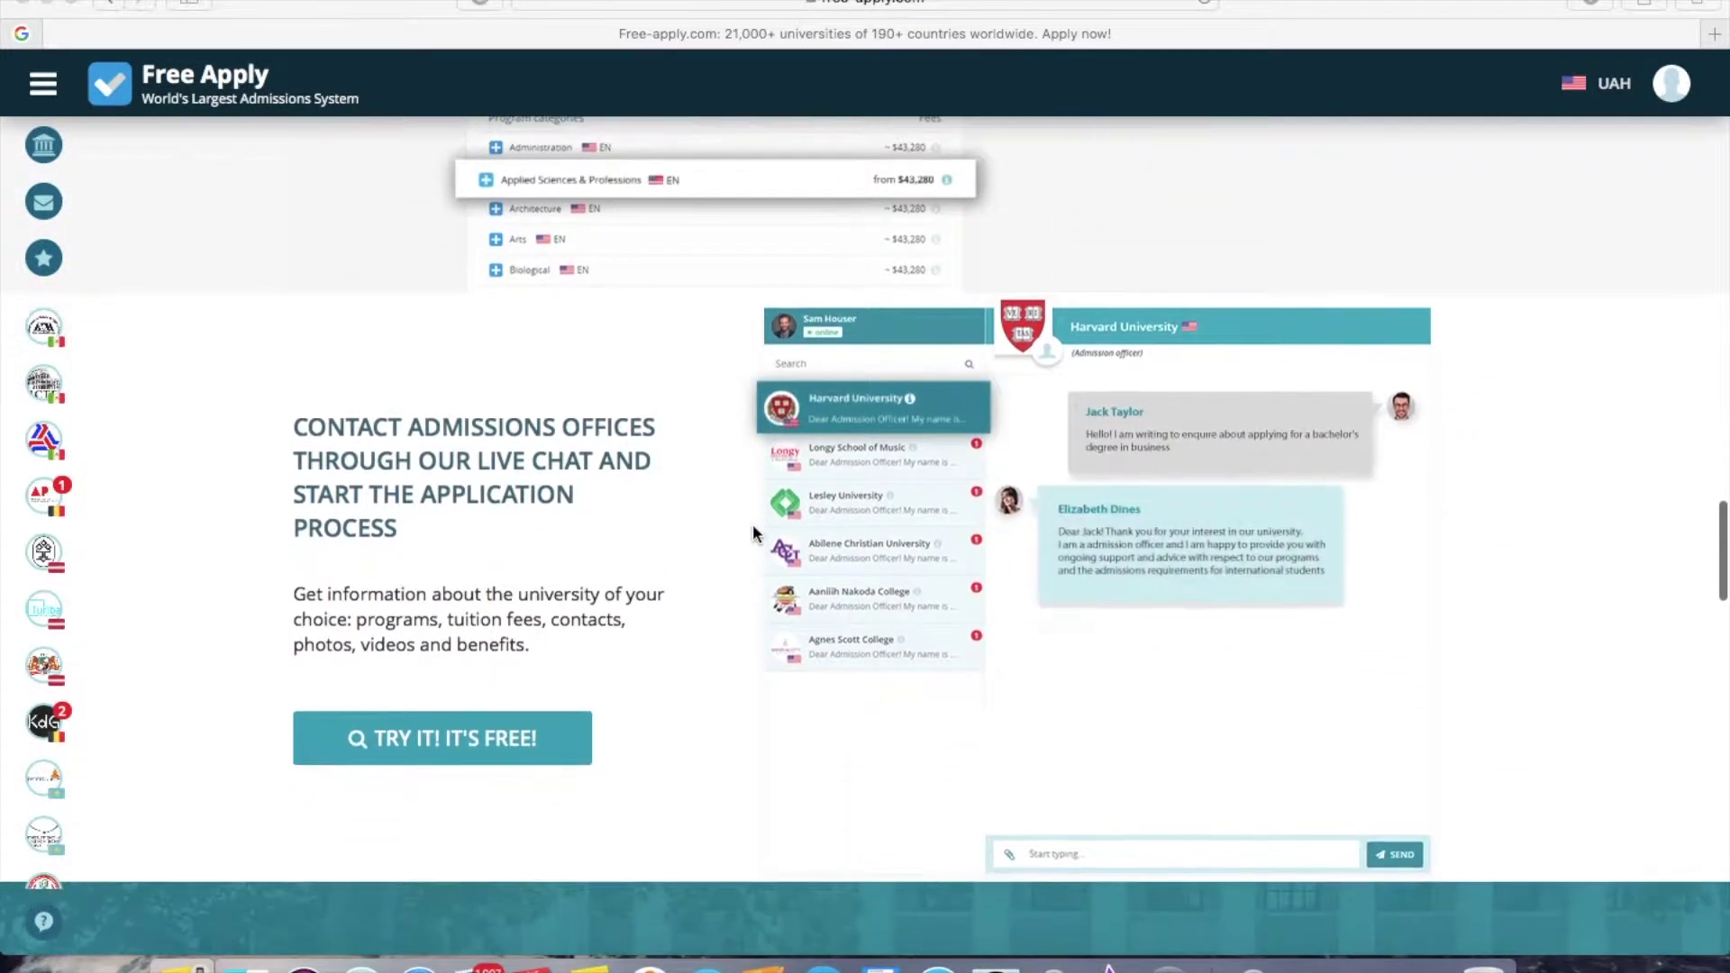
pyautogui.scroll(-1, 753, 533)
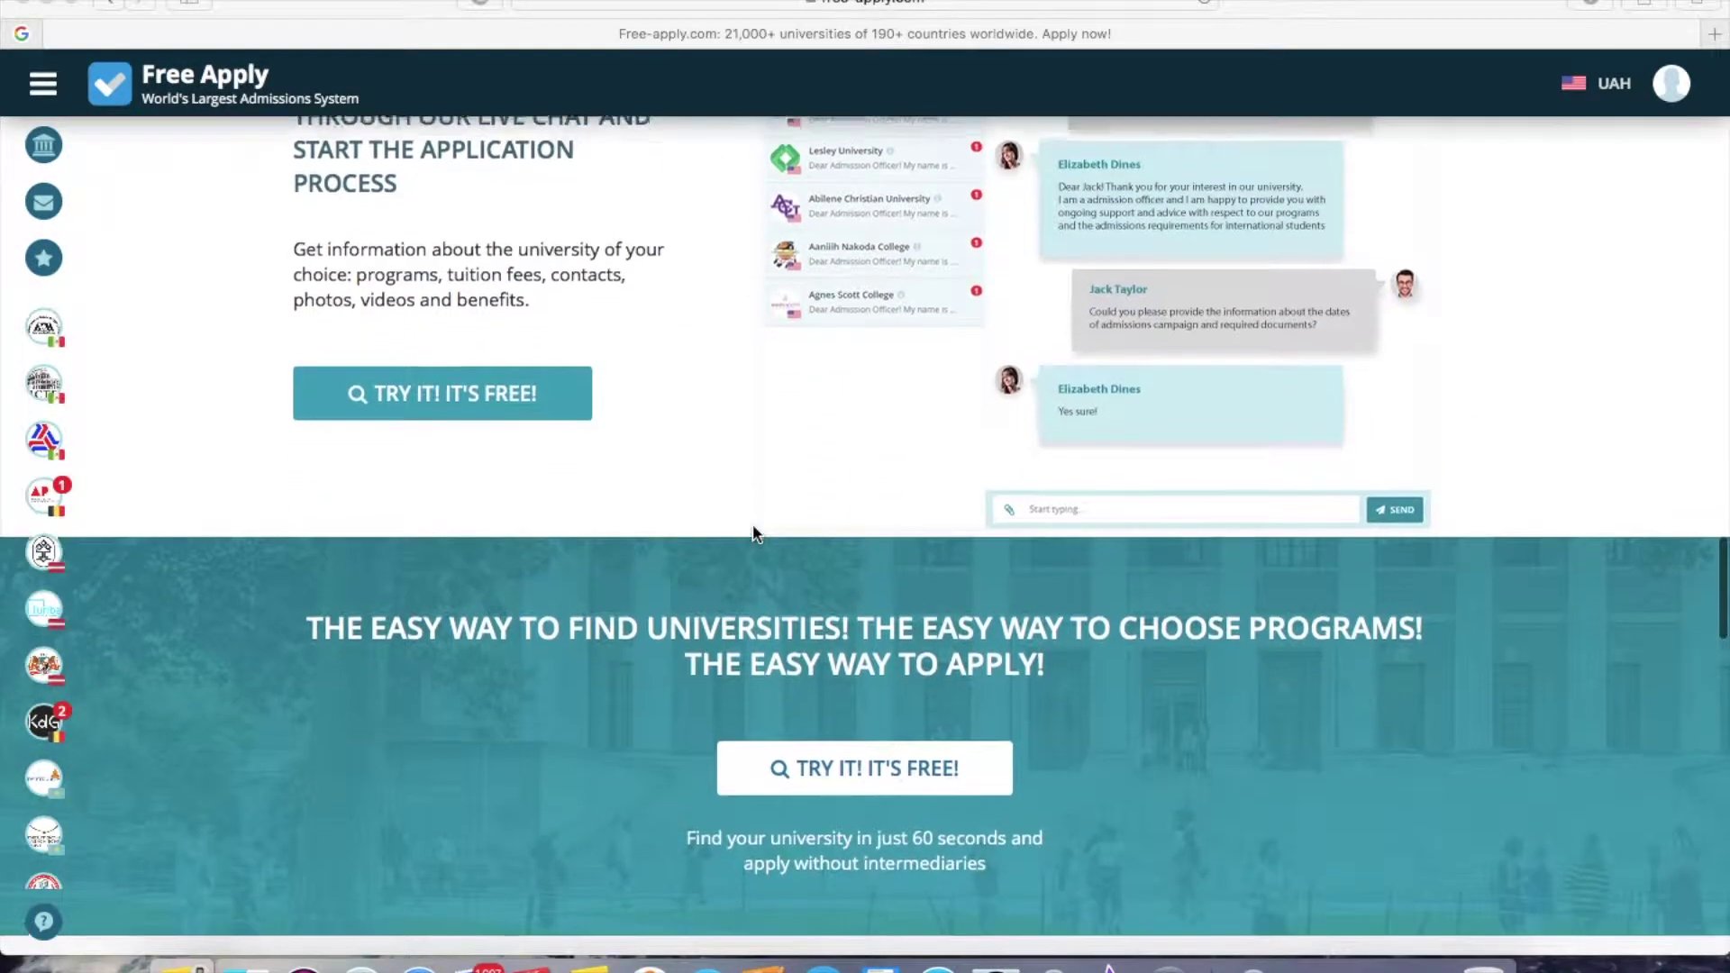
pyautogui.scroll(10, 753, 533)
pyautogui.scroll(15, 753, 534)
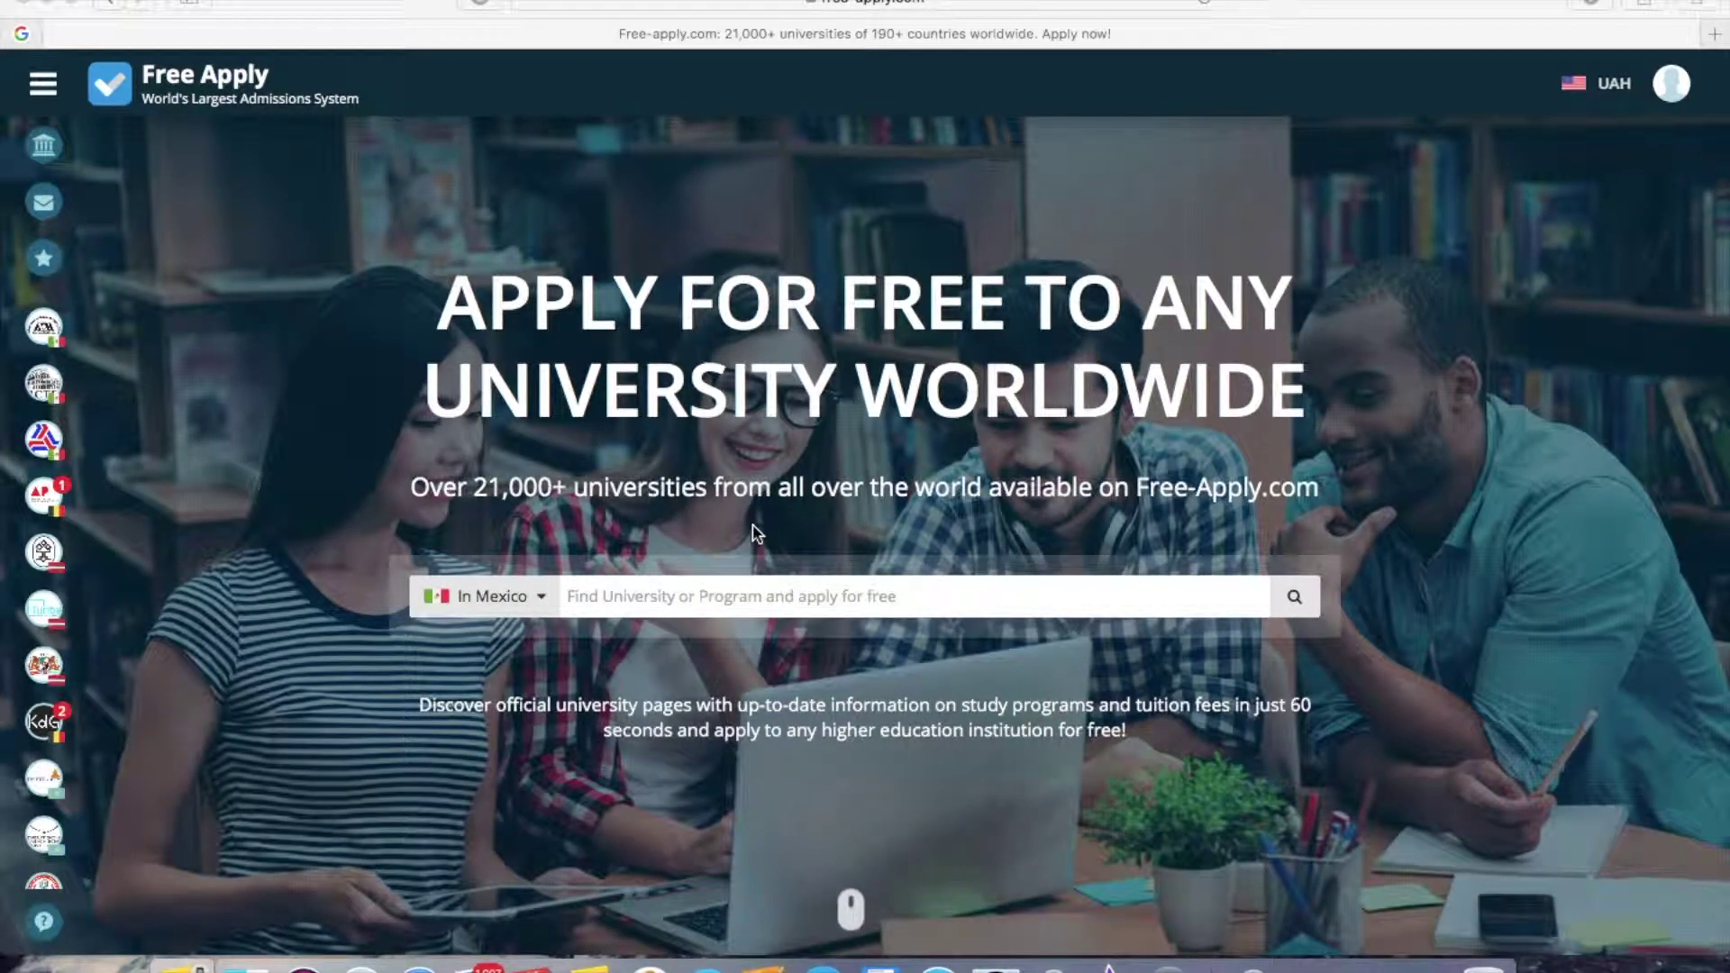
pyautogui.click(523, 615)
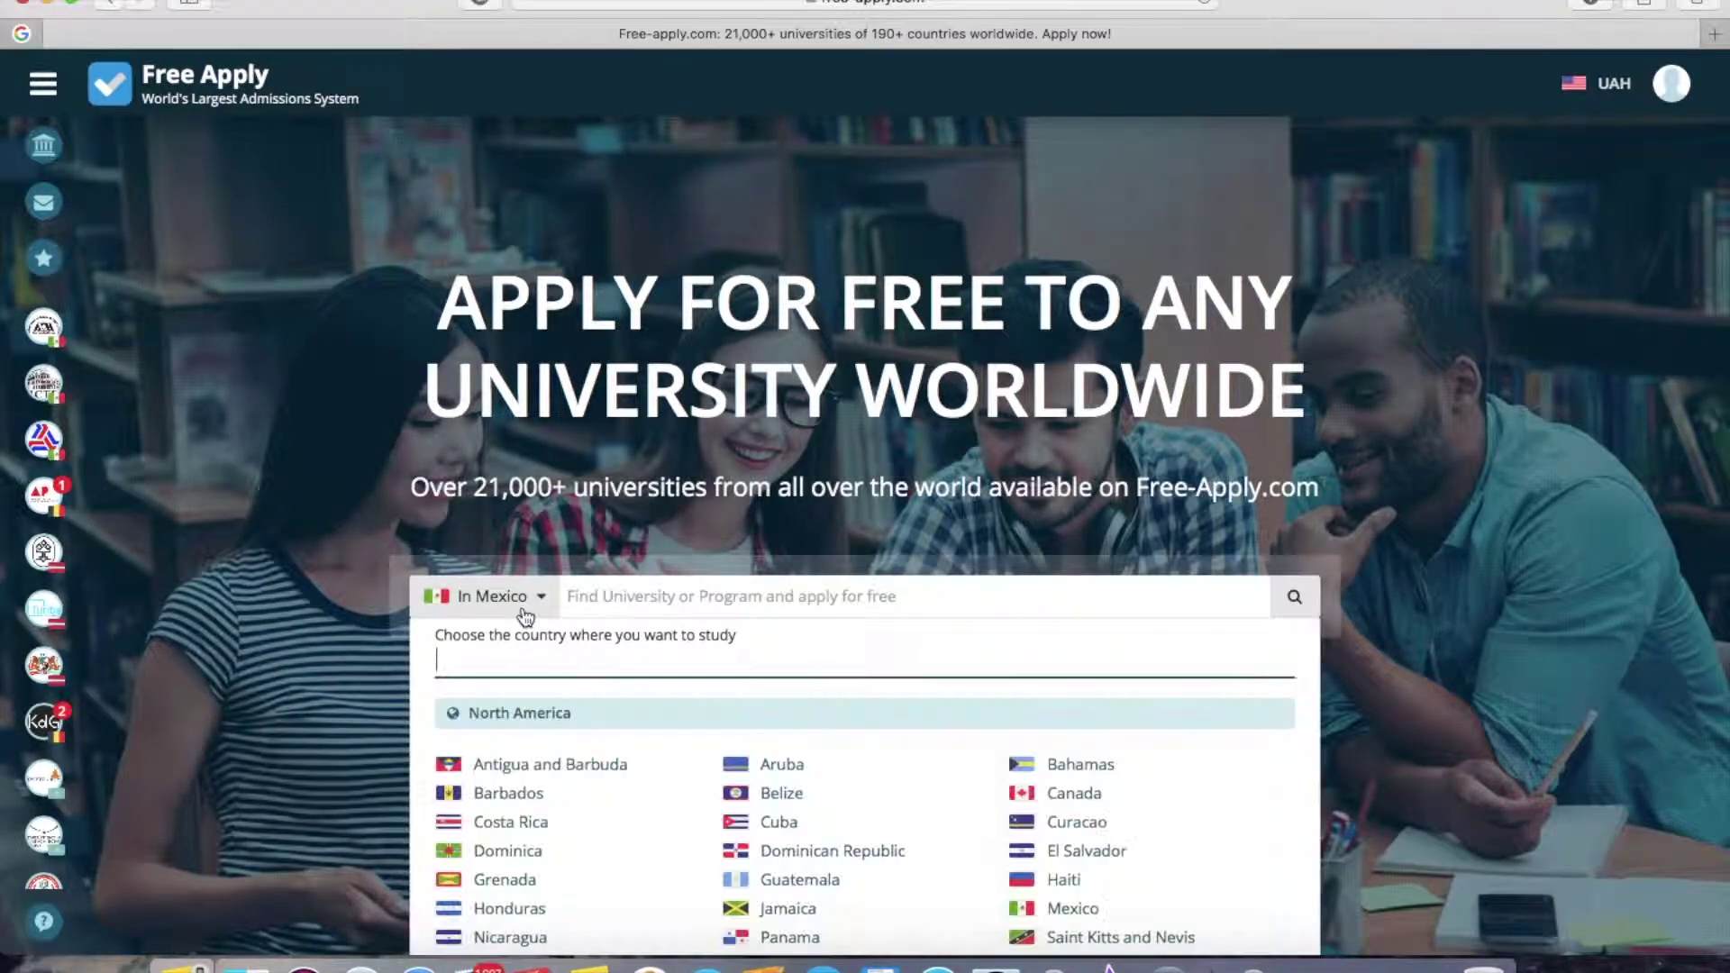
pyautogui.write('neth')
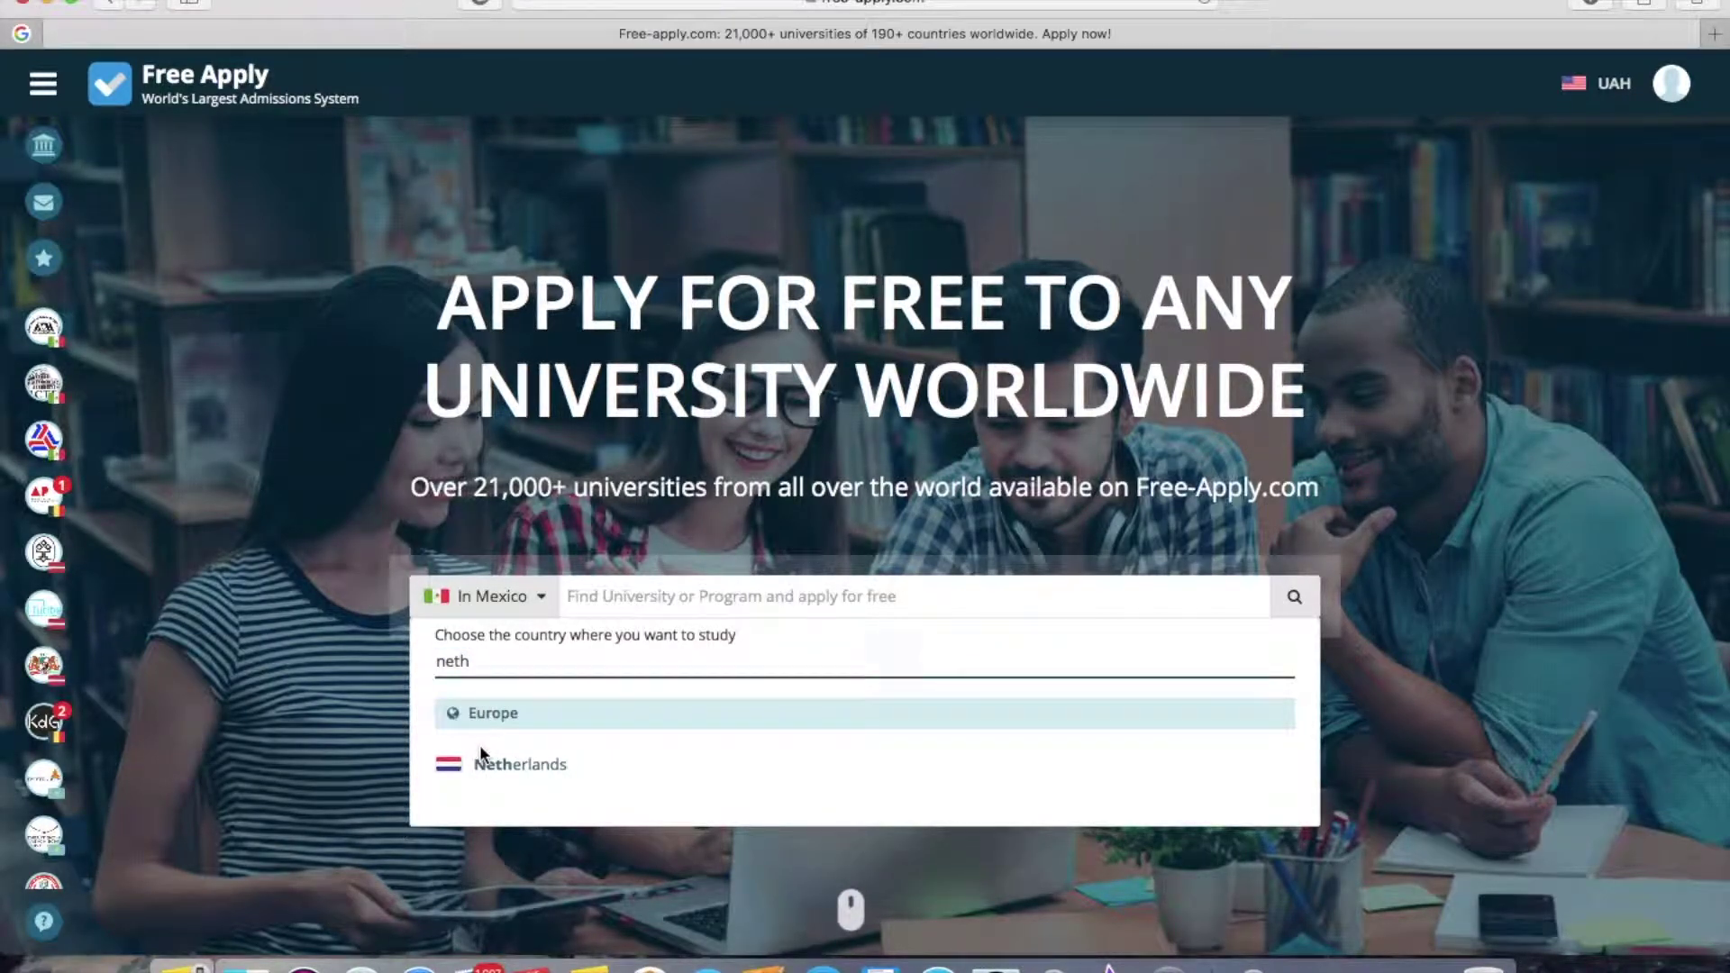
pyautogui.click(504, 764)
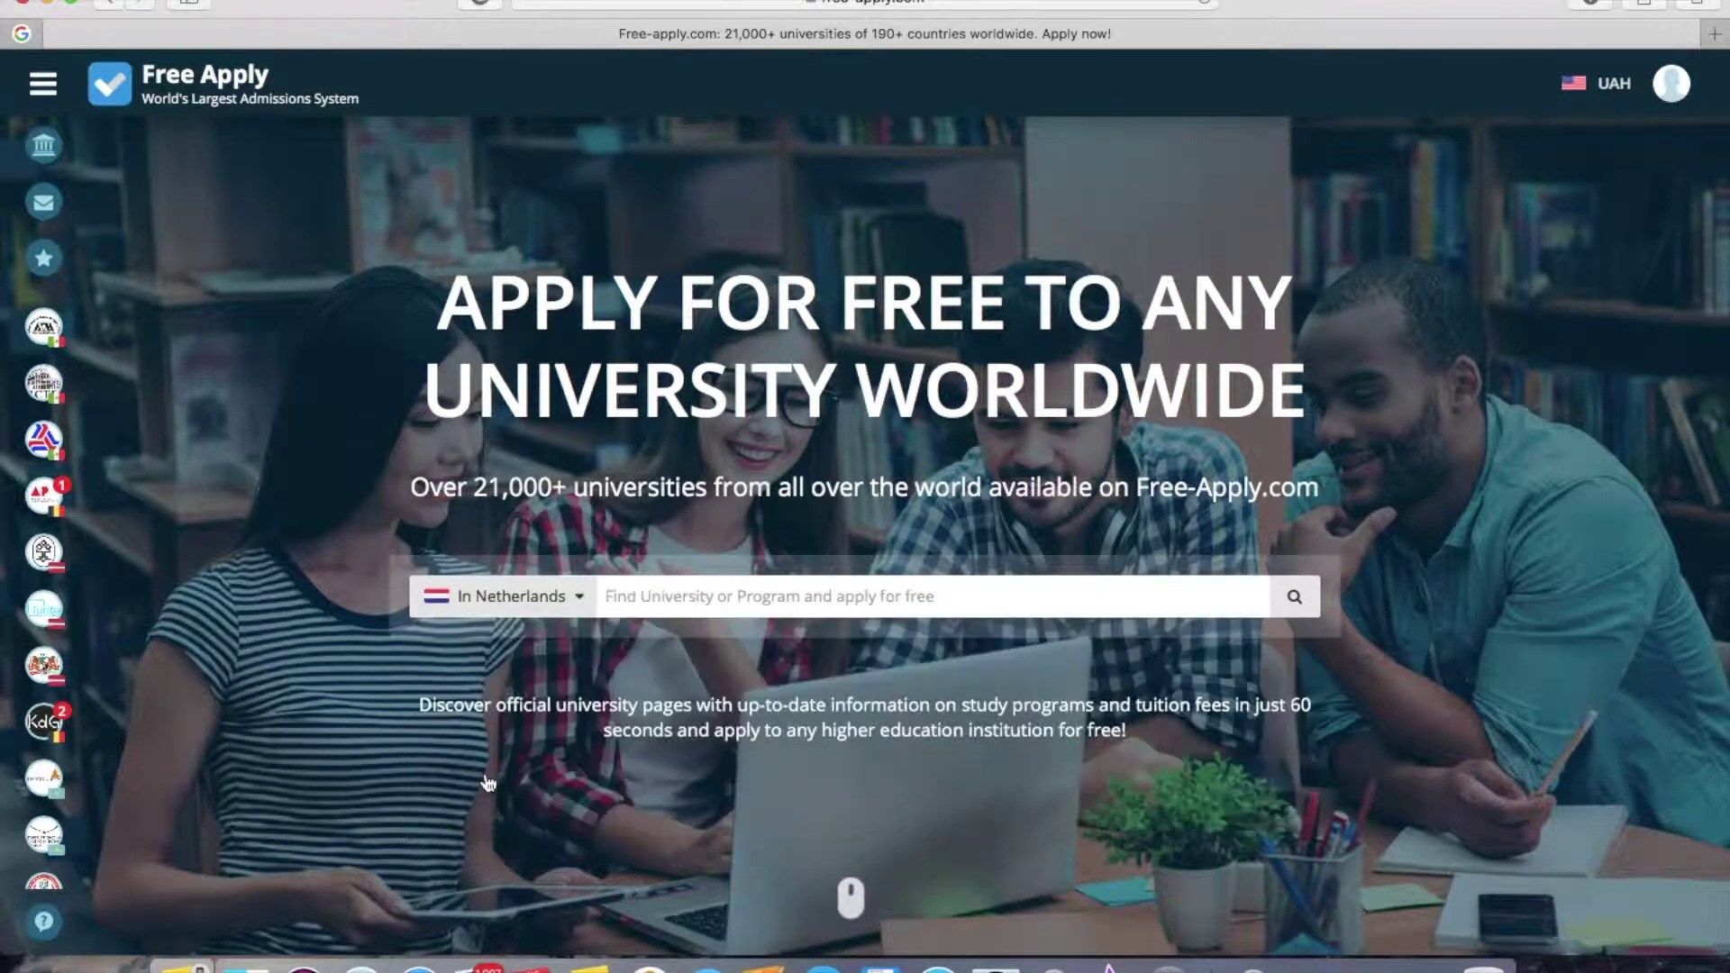
# Step: Search for Business programs using the 'bu' suggestion
pyautogui.click(790, 601)
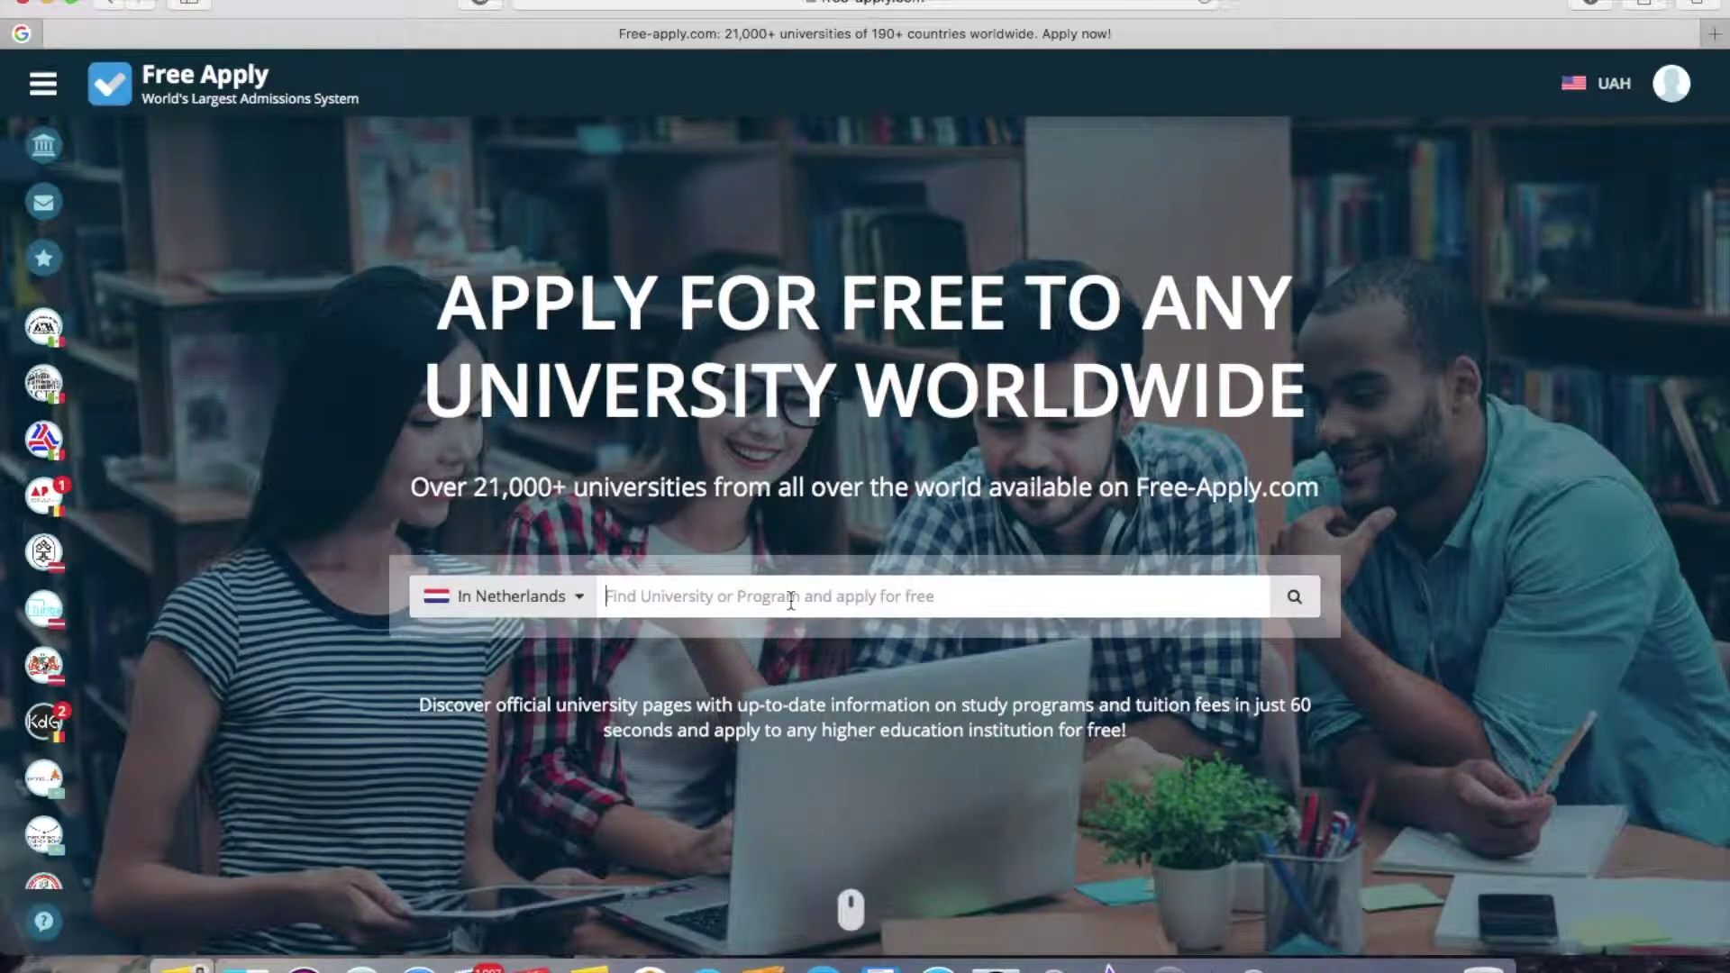
pyautogui.write('bu')
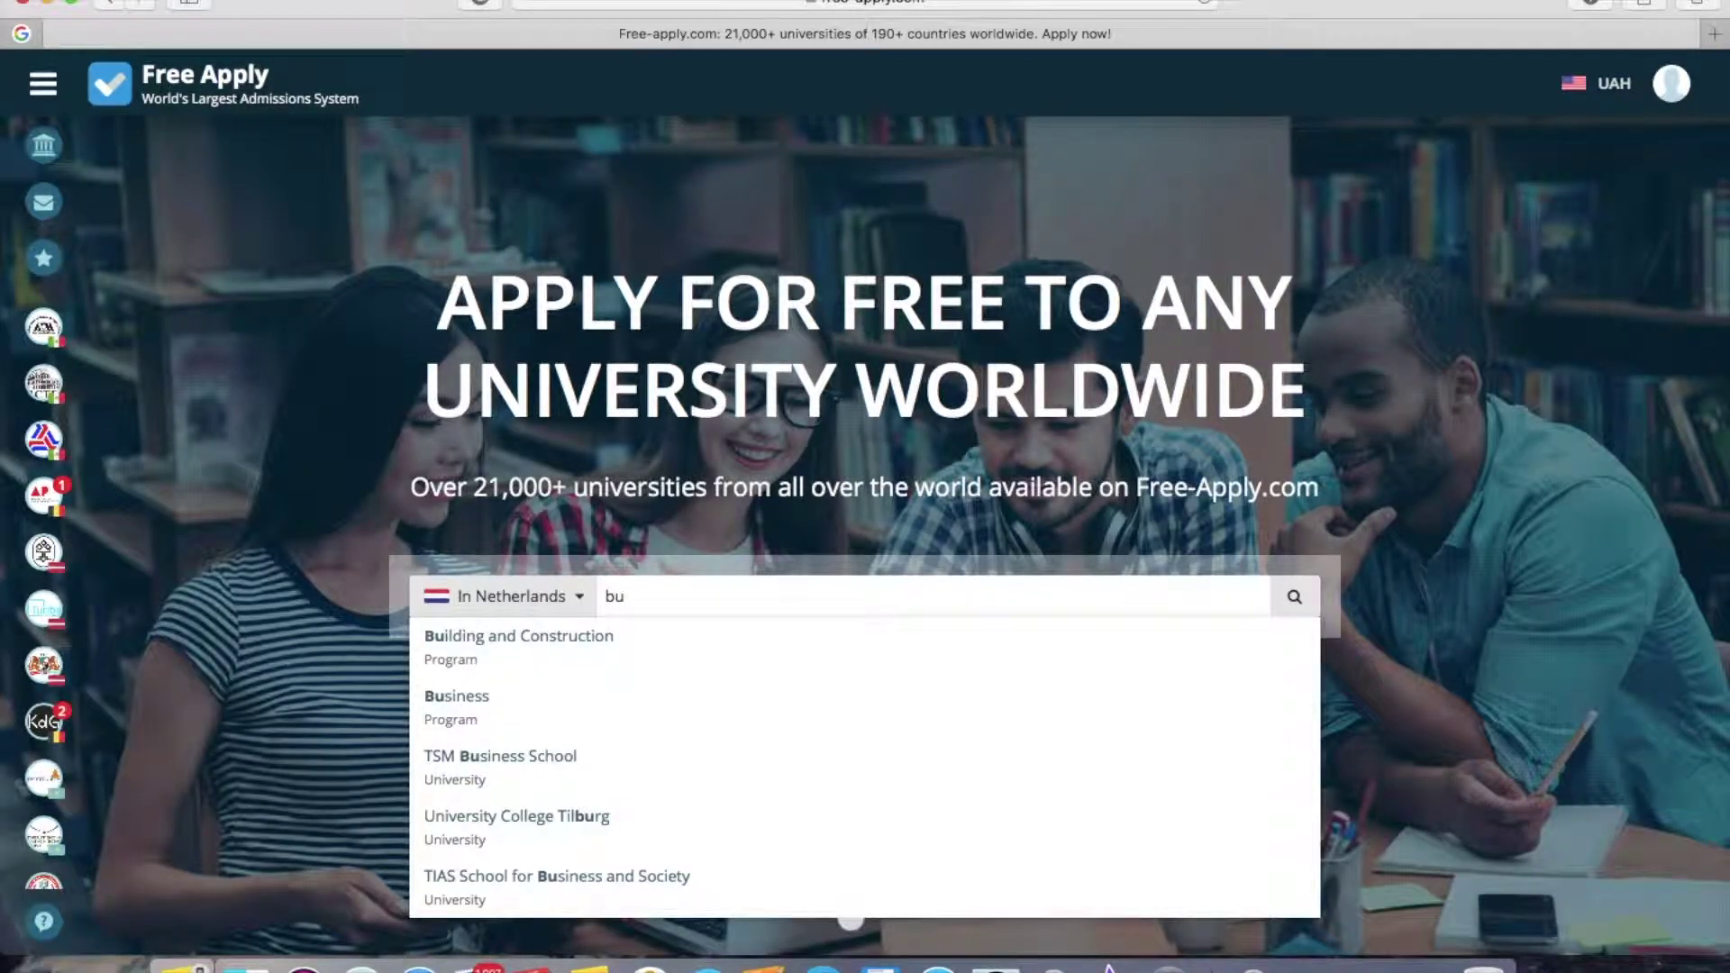
pyautogui.click(701, 703)
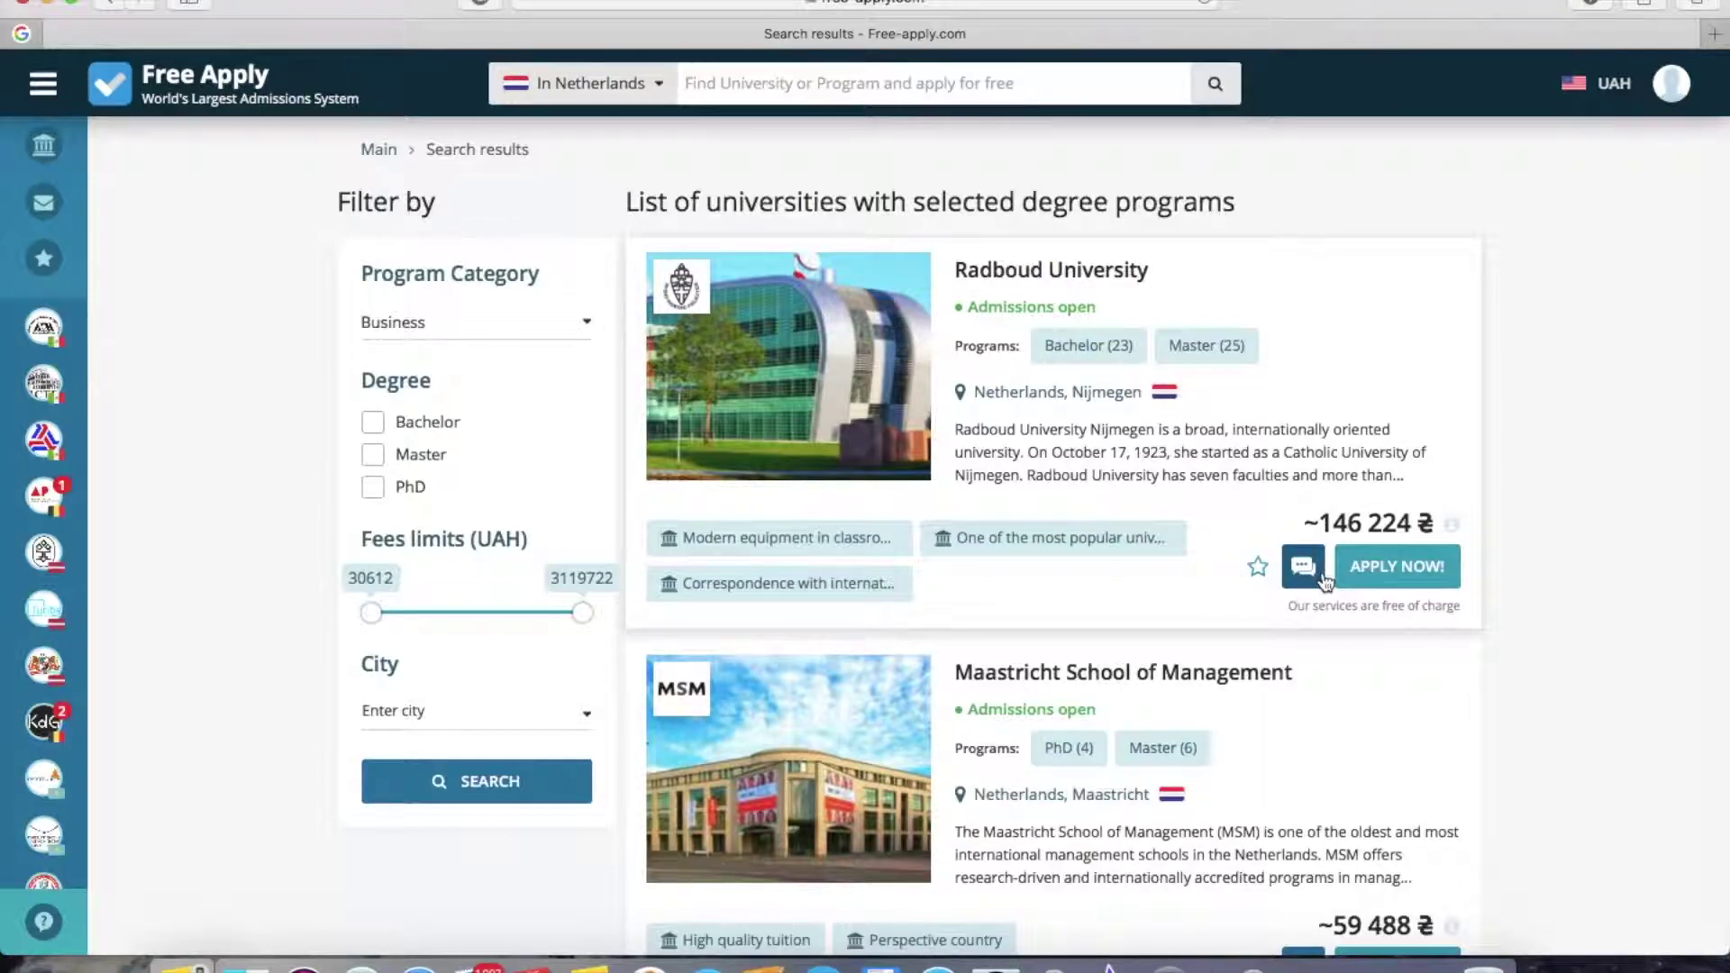
# Step: Filter the results to Bachelor degrees with a maximum fee of 2408876 UAH
pyautogui.scroll(-10, 1315, 577)
pyautogui.scroll(10, 1324, 581)
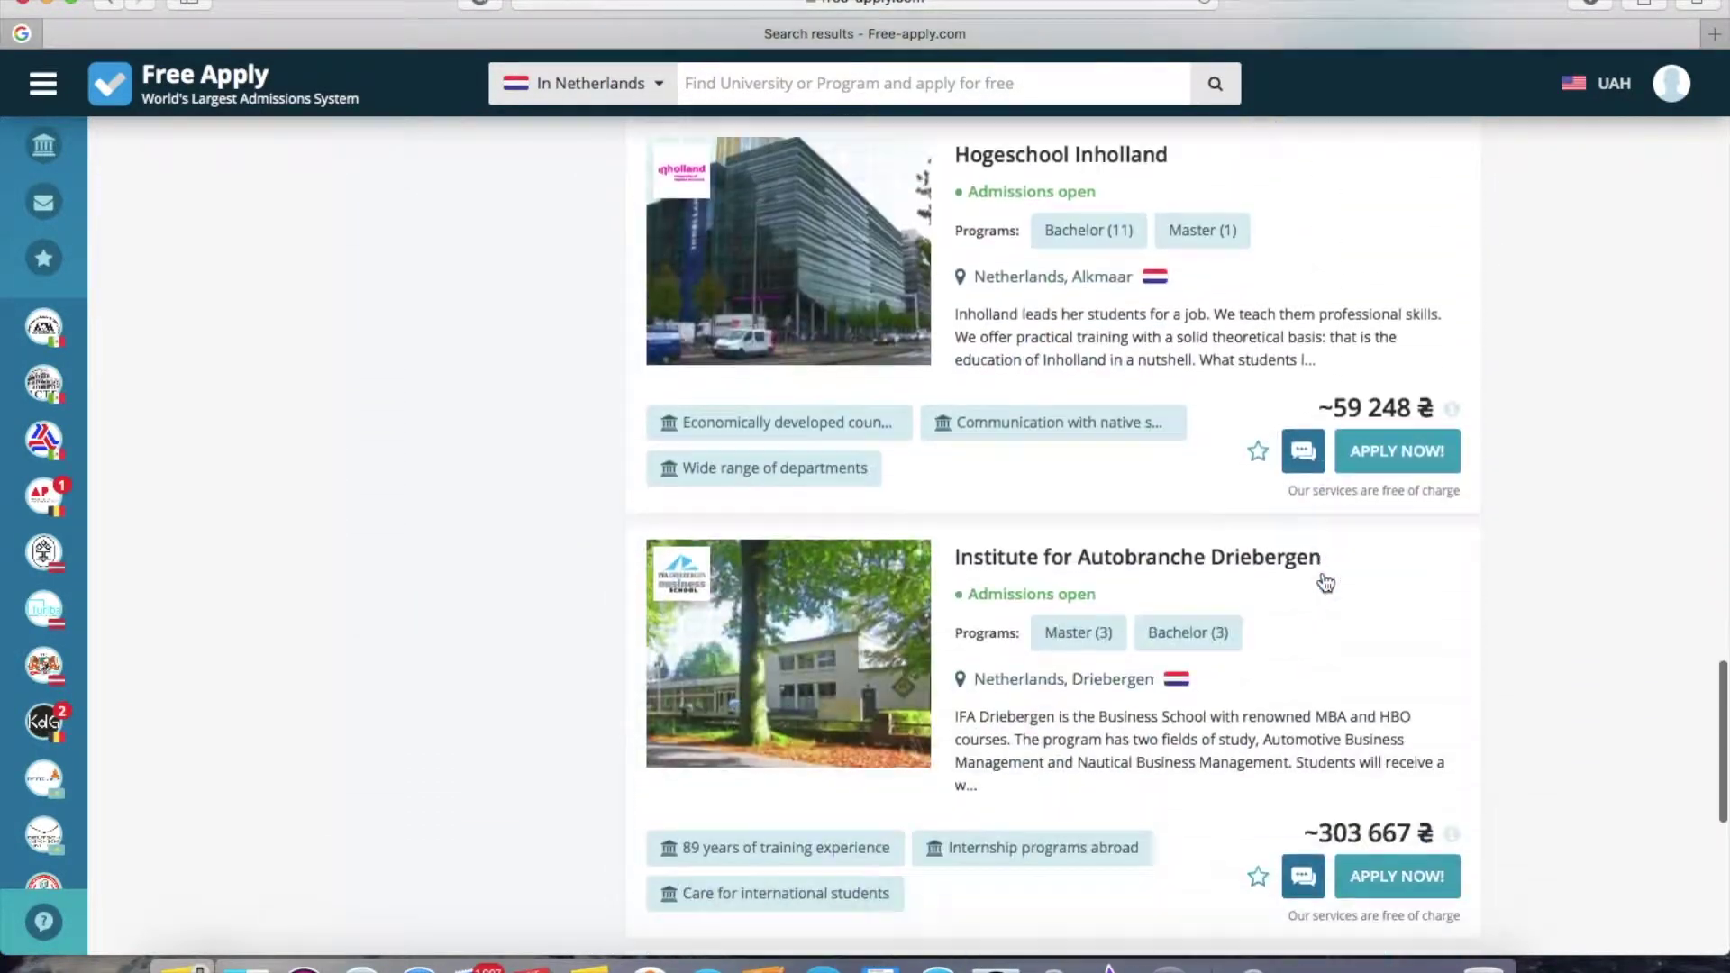
pyautogui.scroll(3, 1325, 581)
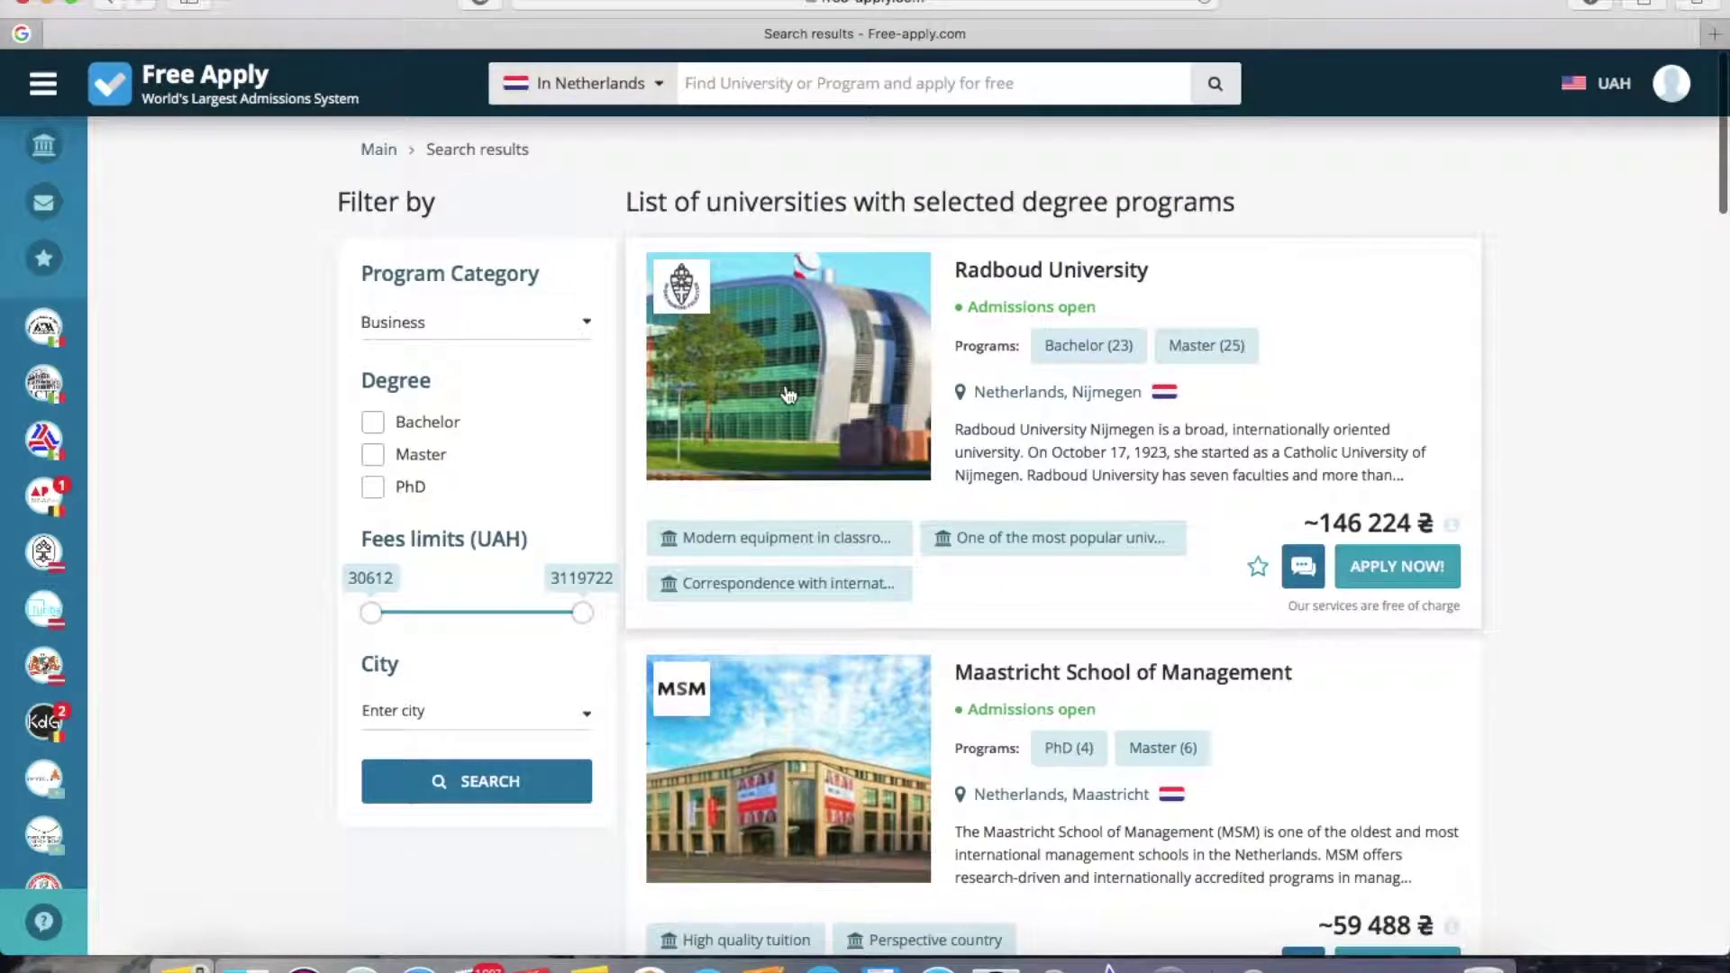
pyautogui.click(371, 423)
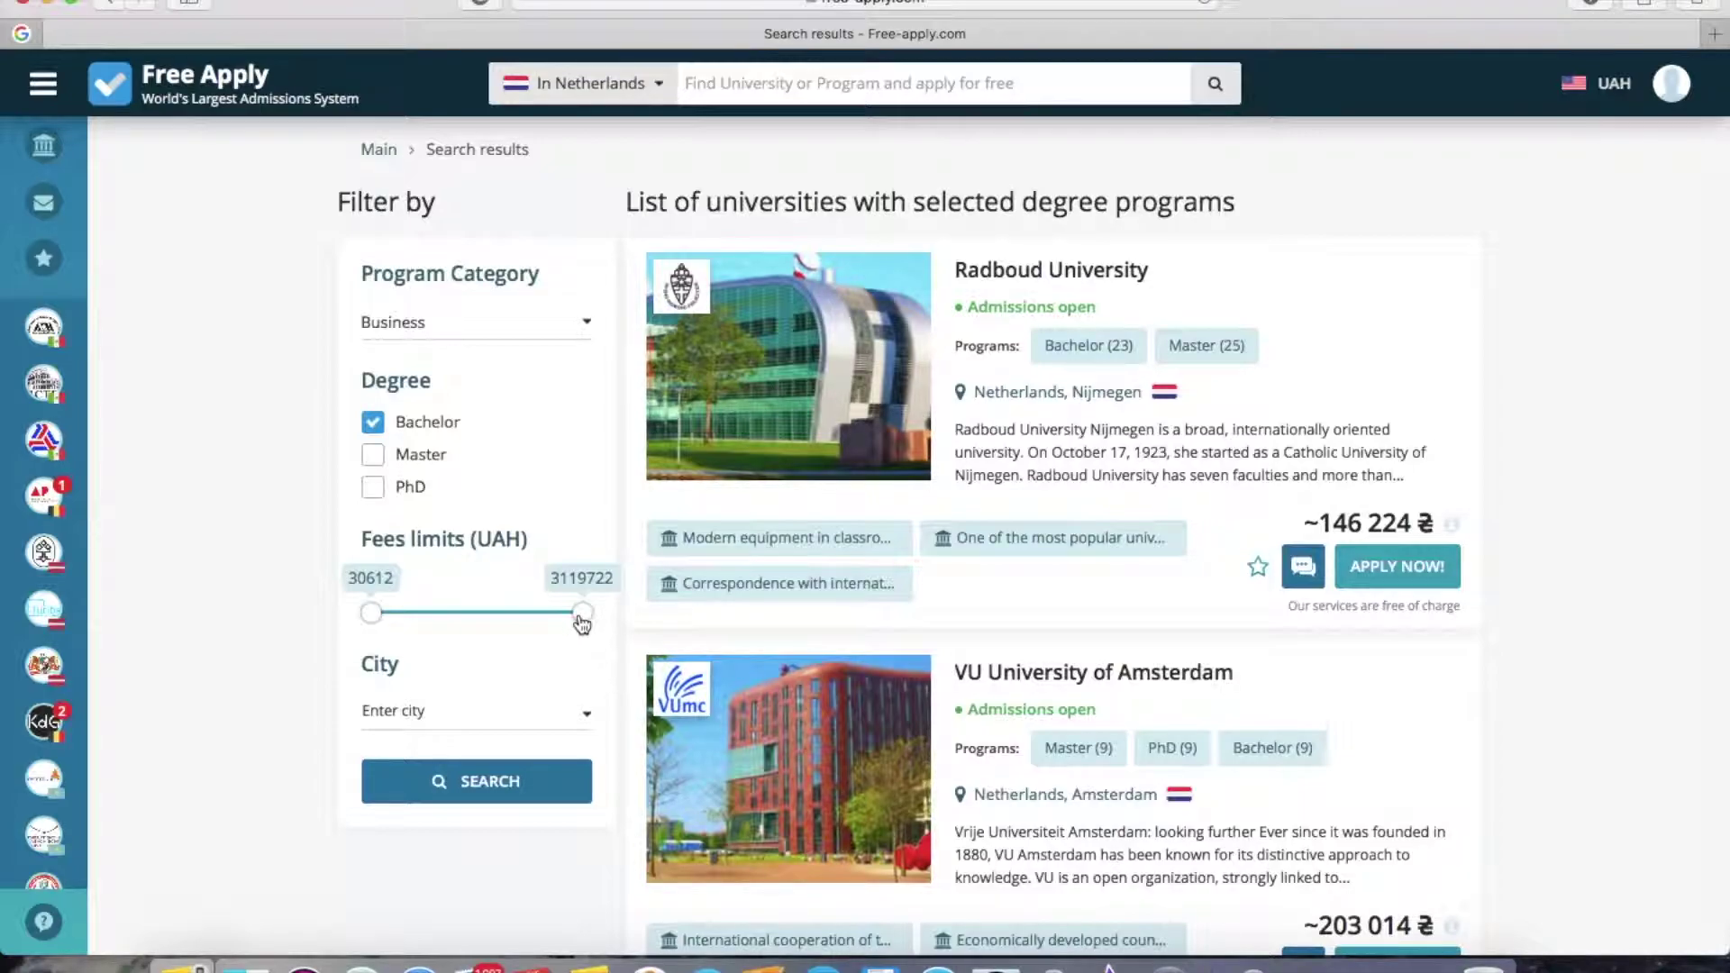
pyautogui.moveTo(579, 615); pyautogui.dragTo(535, 613)
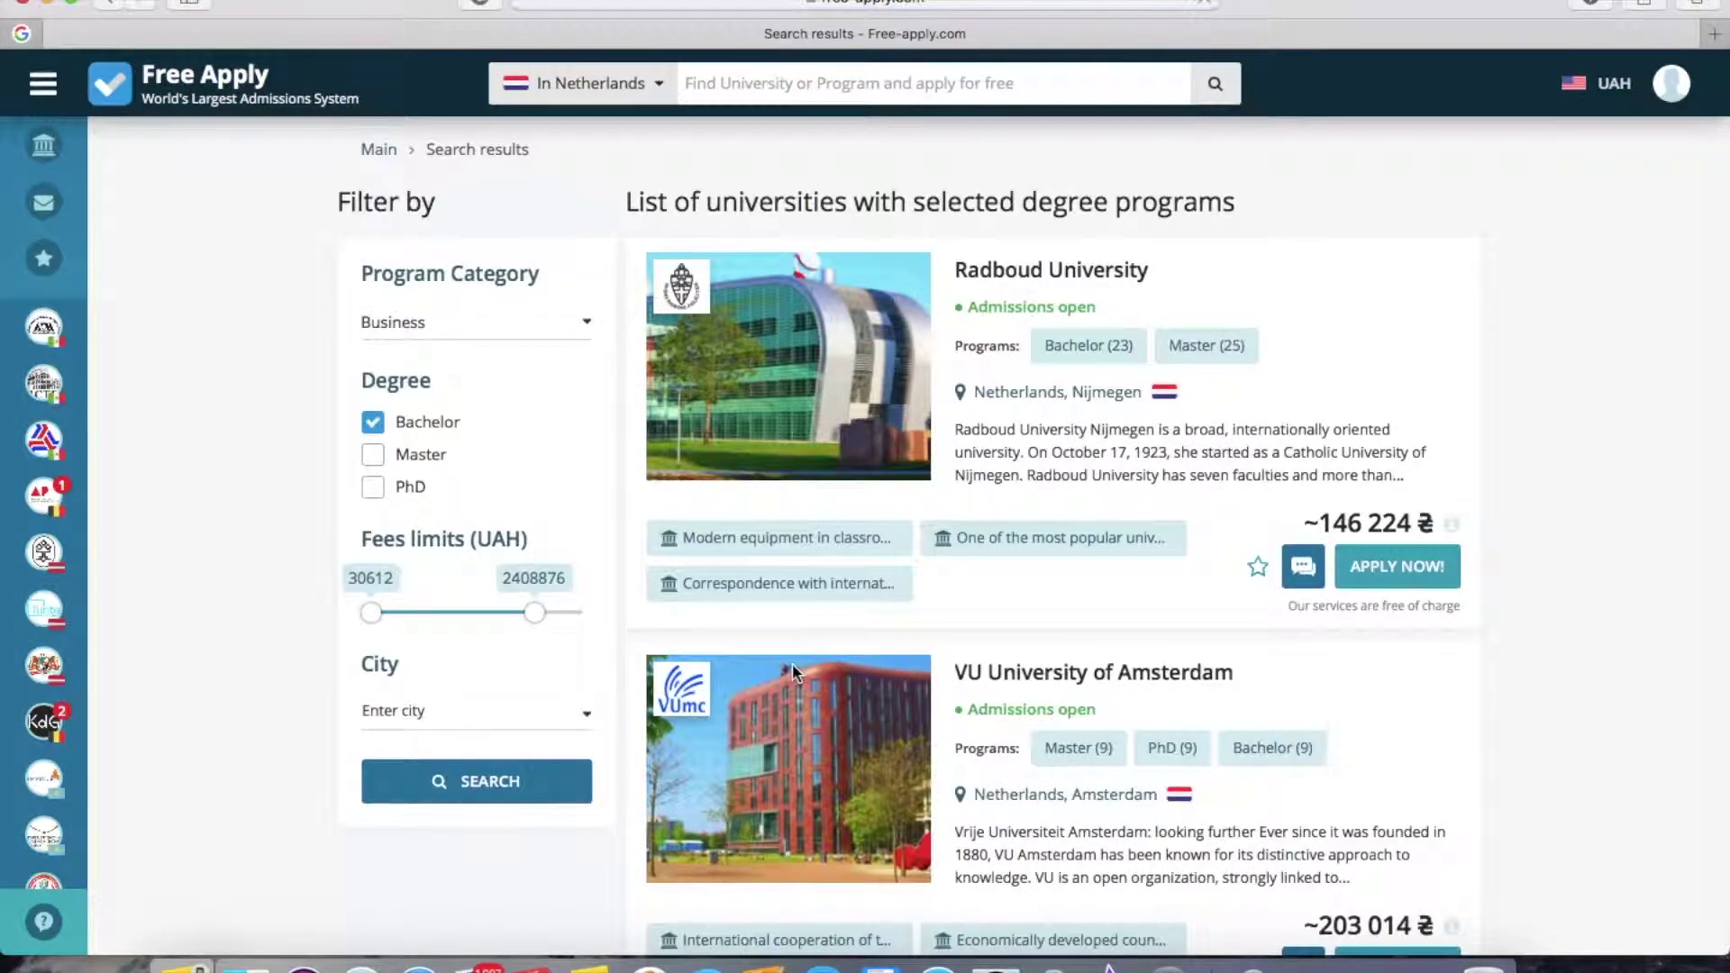
pyautogui.click(547, 710)
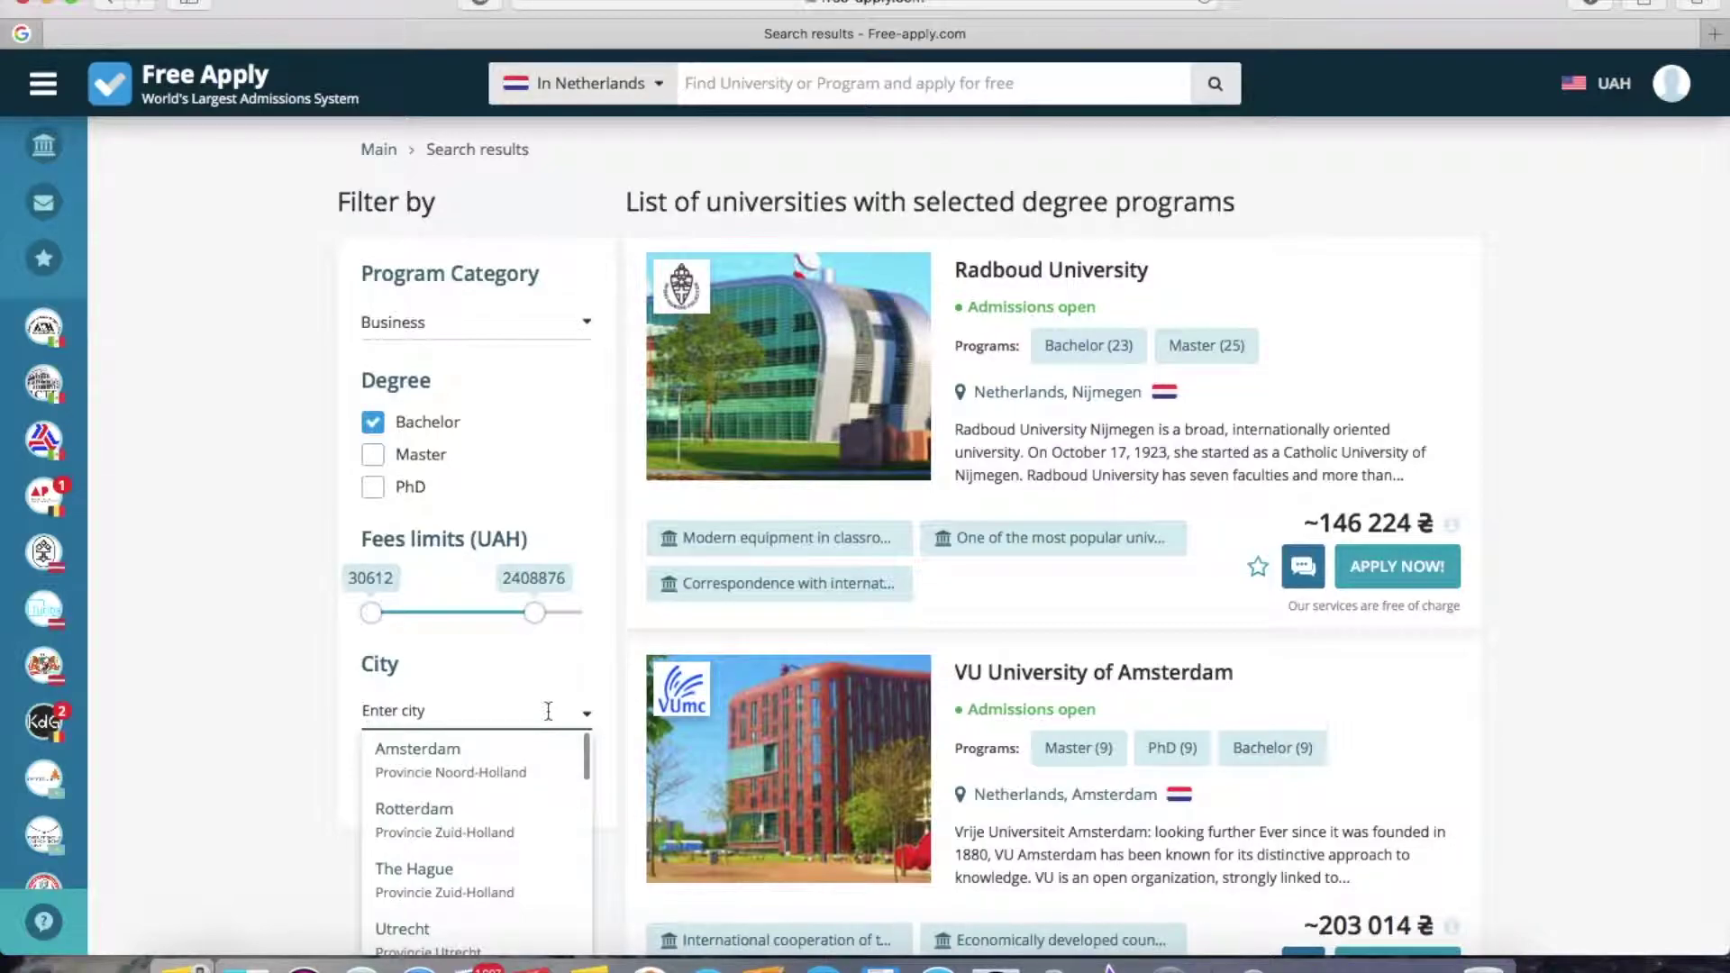
# Step: Filter the results to universities in Amsterdam
pyautogui.click(502, 760)
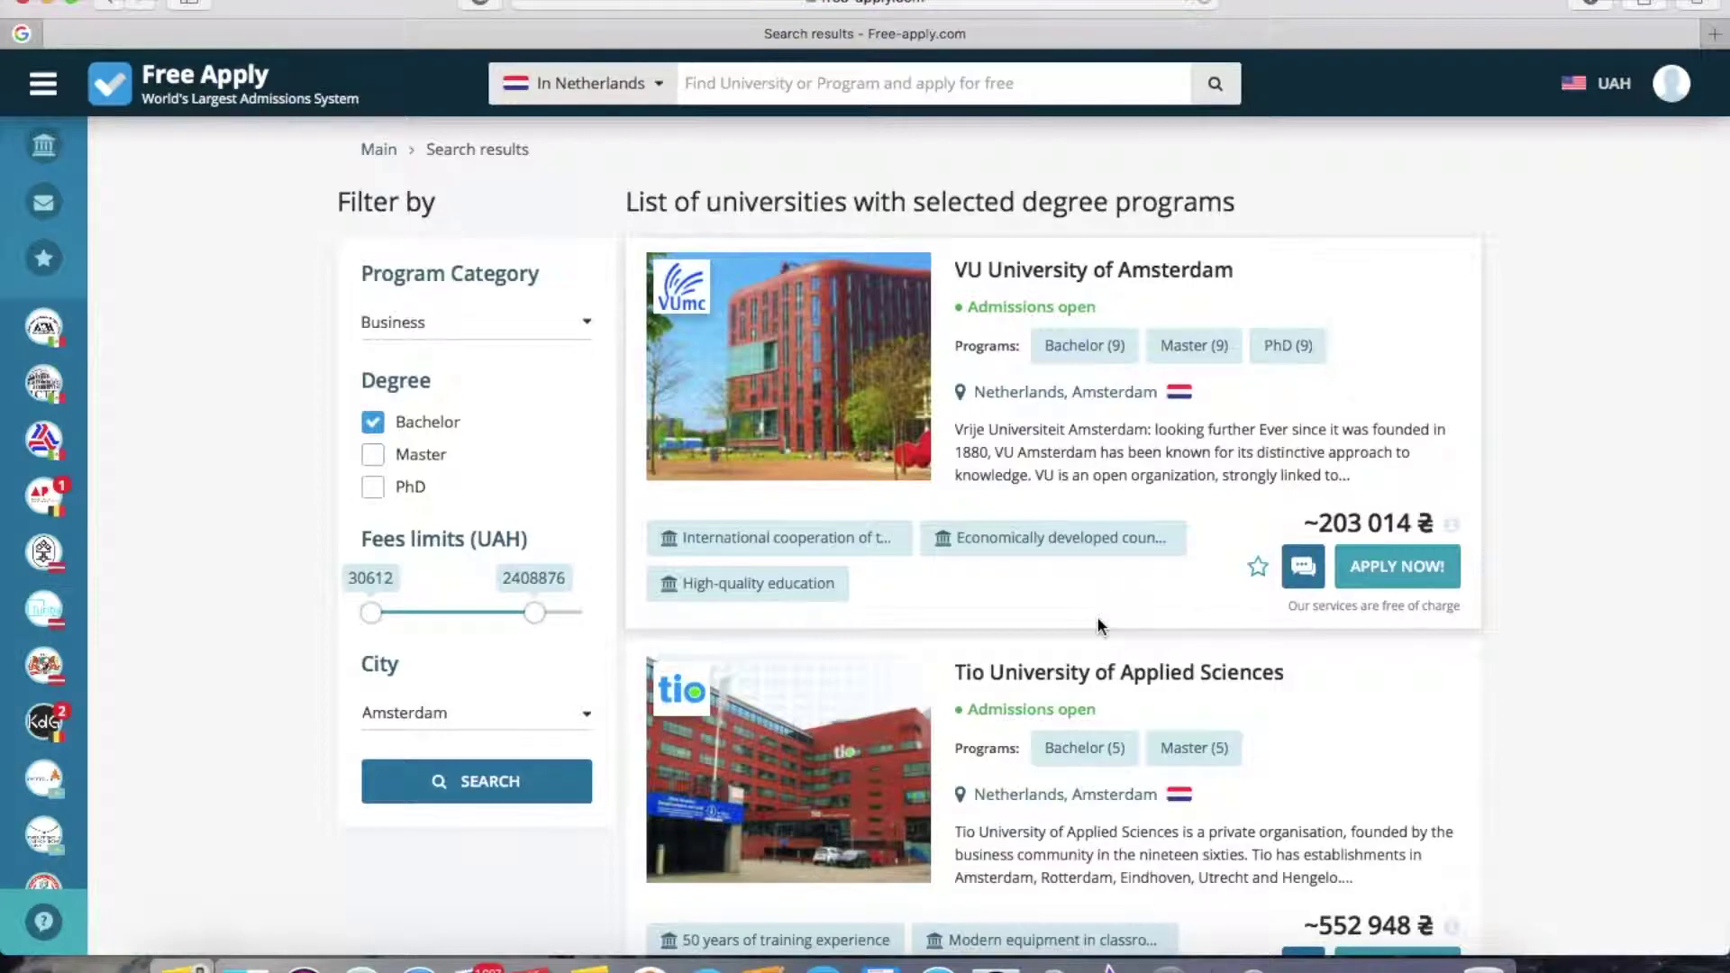
pyautogui.scroll(-15, 1097, 623)
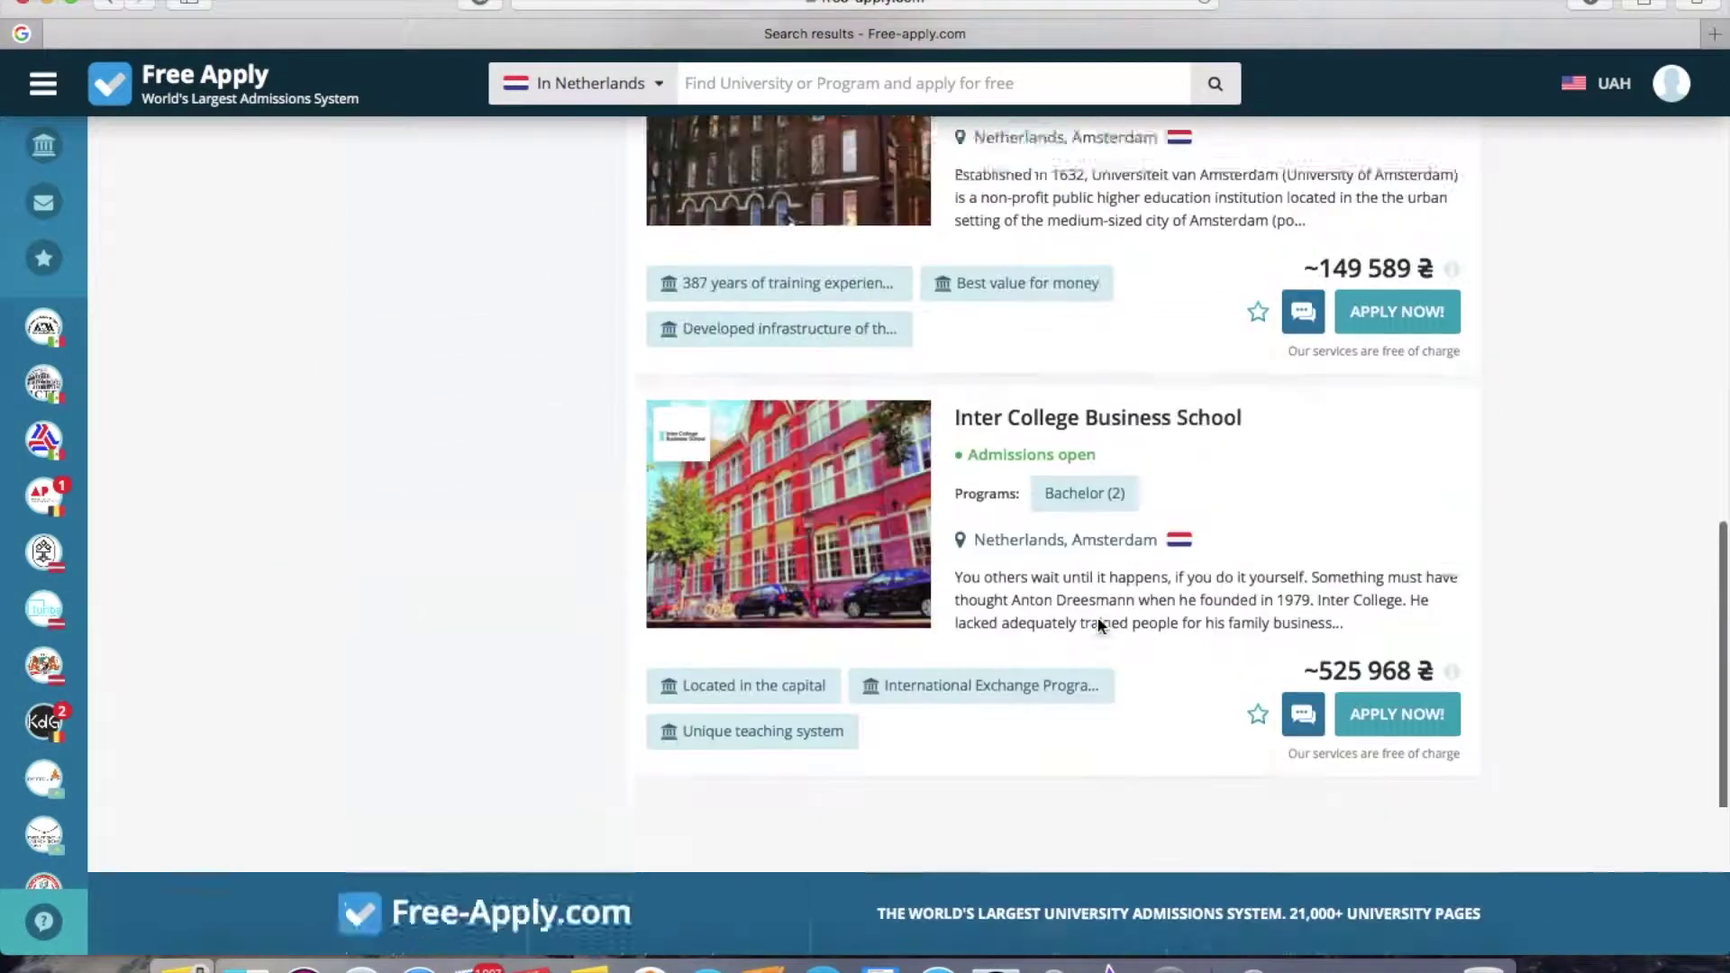
pyautogui.scroll(15, 1097, 623)
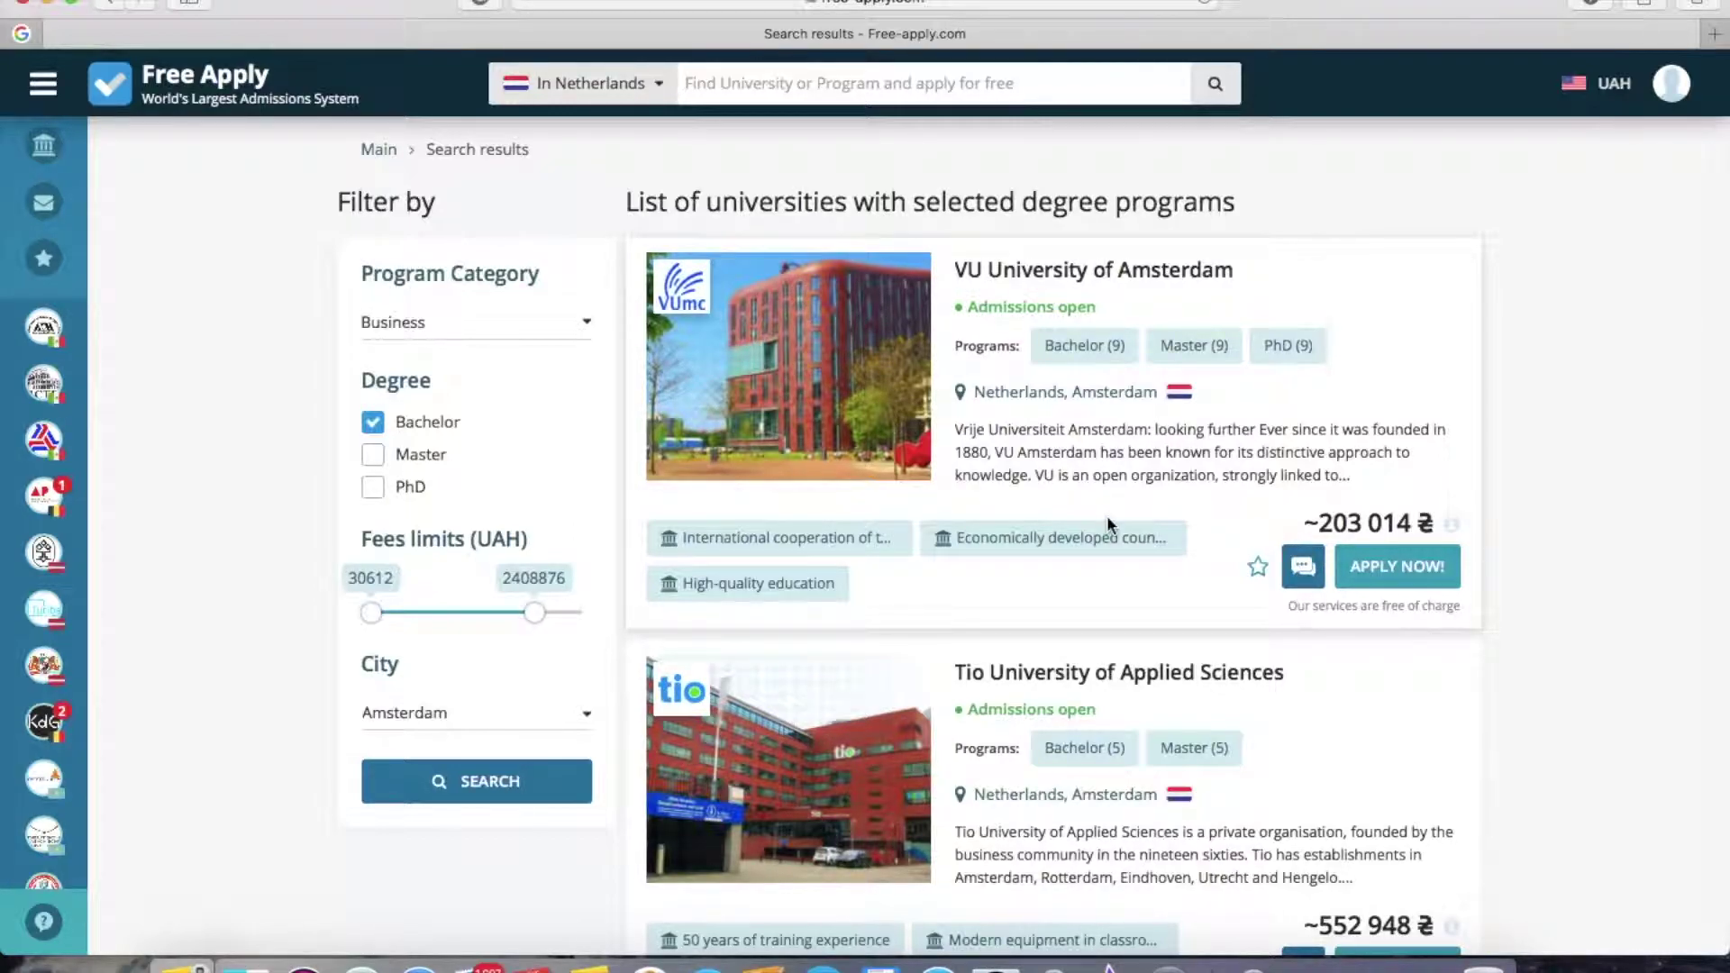
# Step: Open the VU University of Amsterdam profile from the results list
pyautogui.click(788, 94)
pyautogui.scroll(-8, 1054, 710)
pyautogui.scroll(-9, 1054, 710)
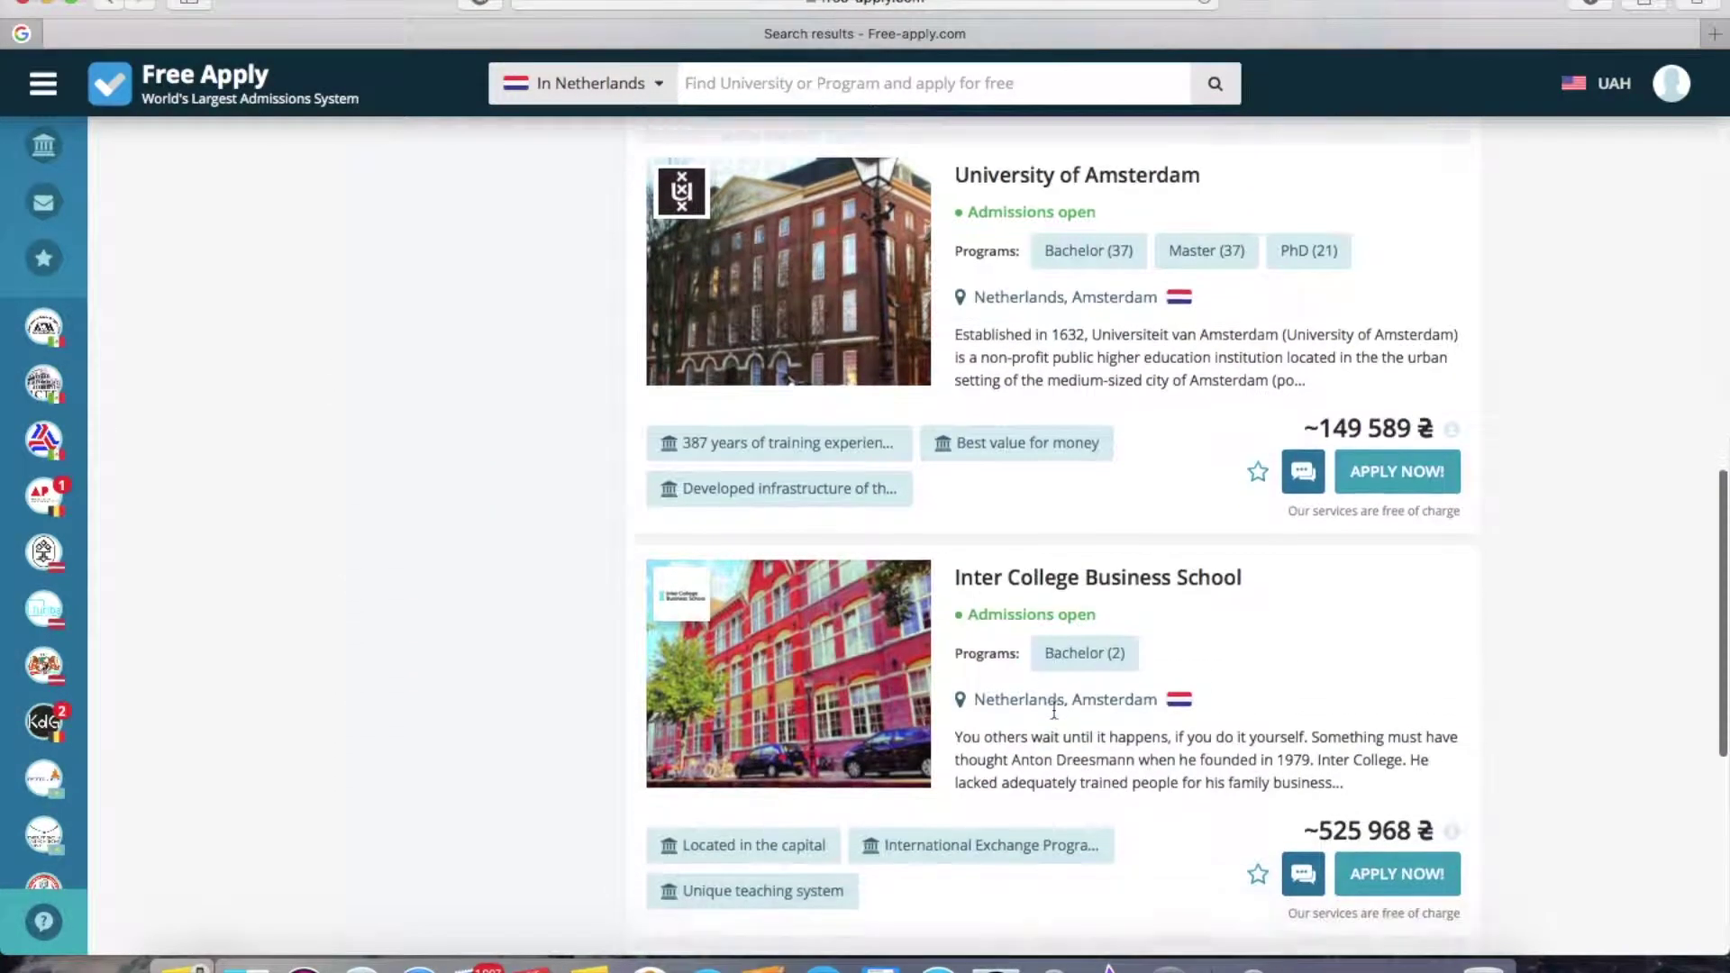
pyautogui.scroll(17, 1054, 709)
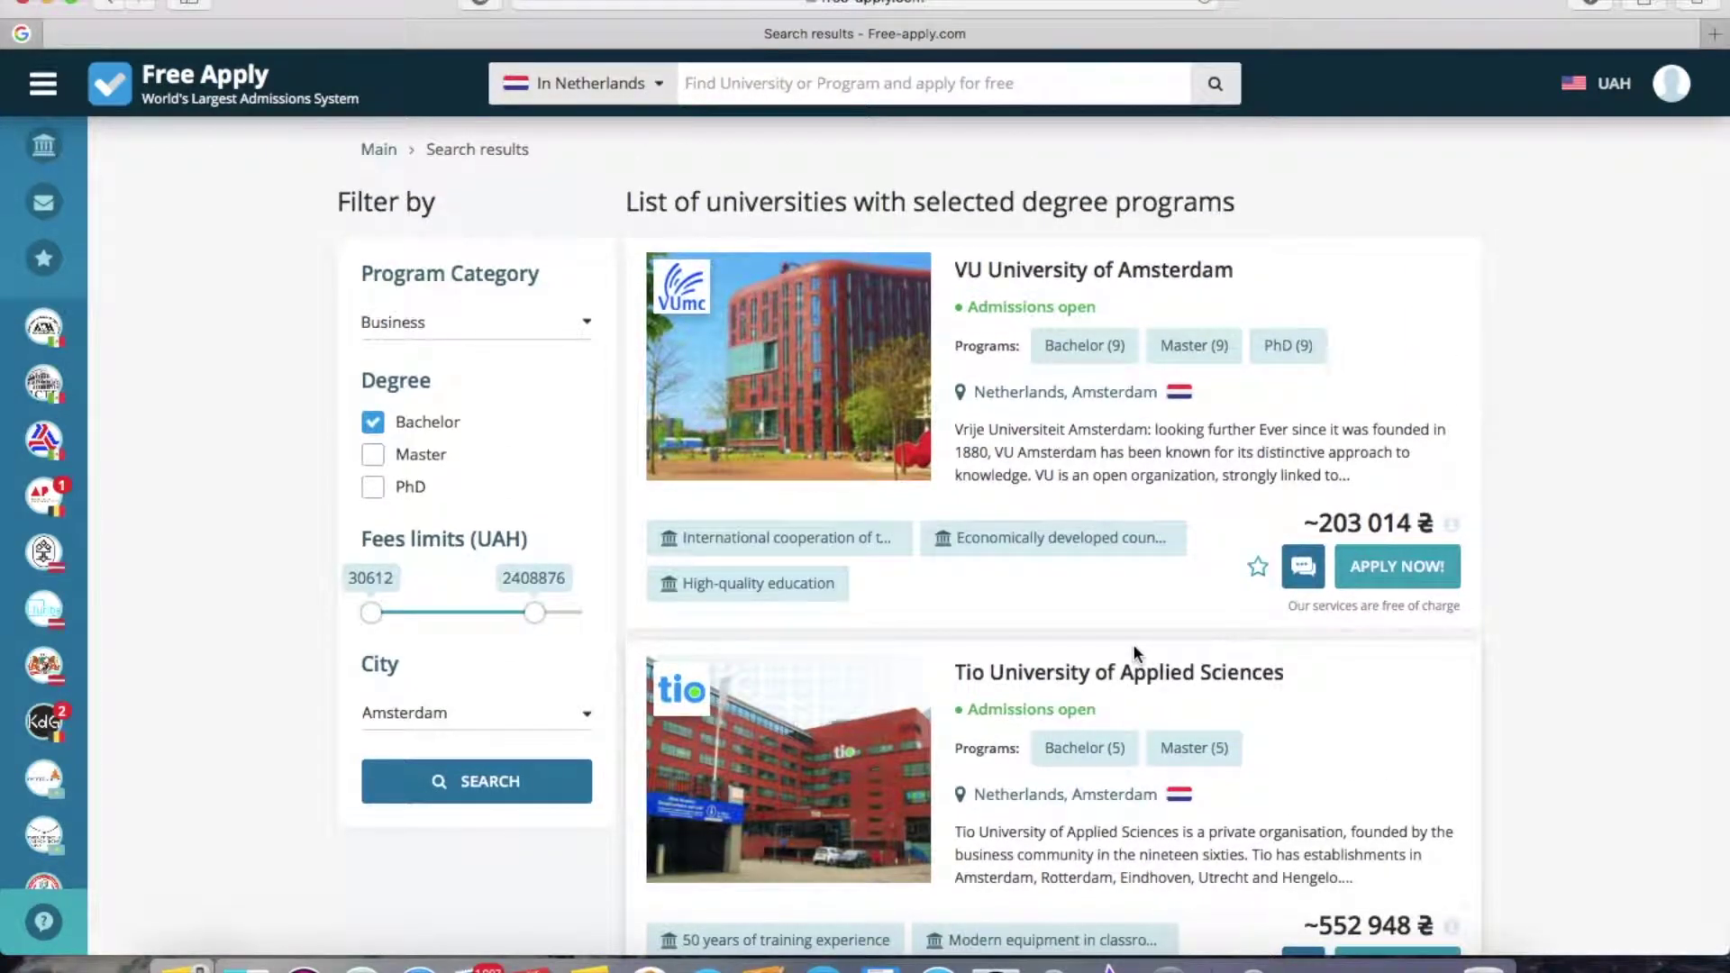
pyautogui.click(1146, 281)
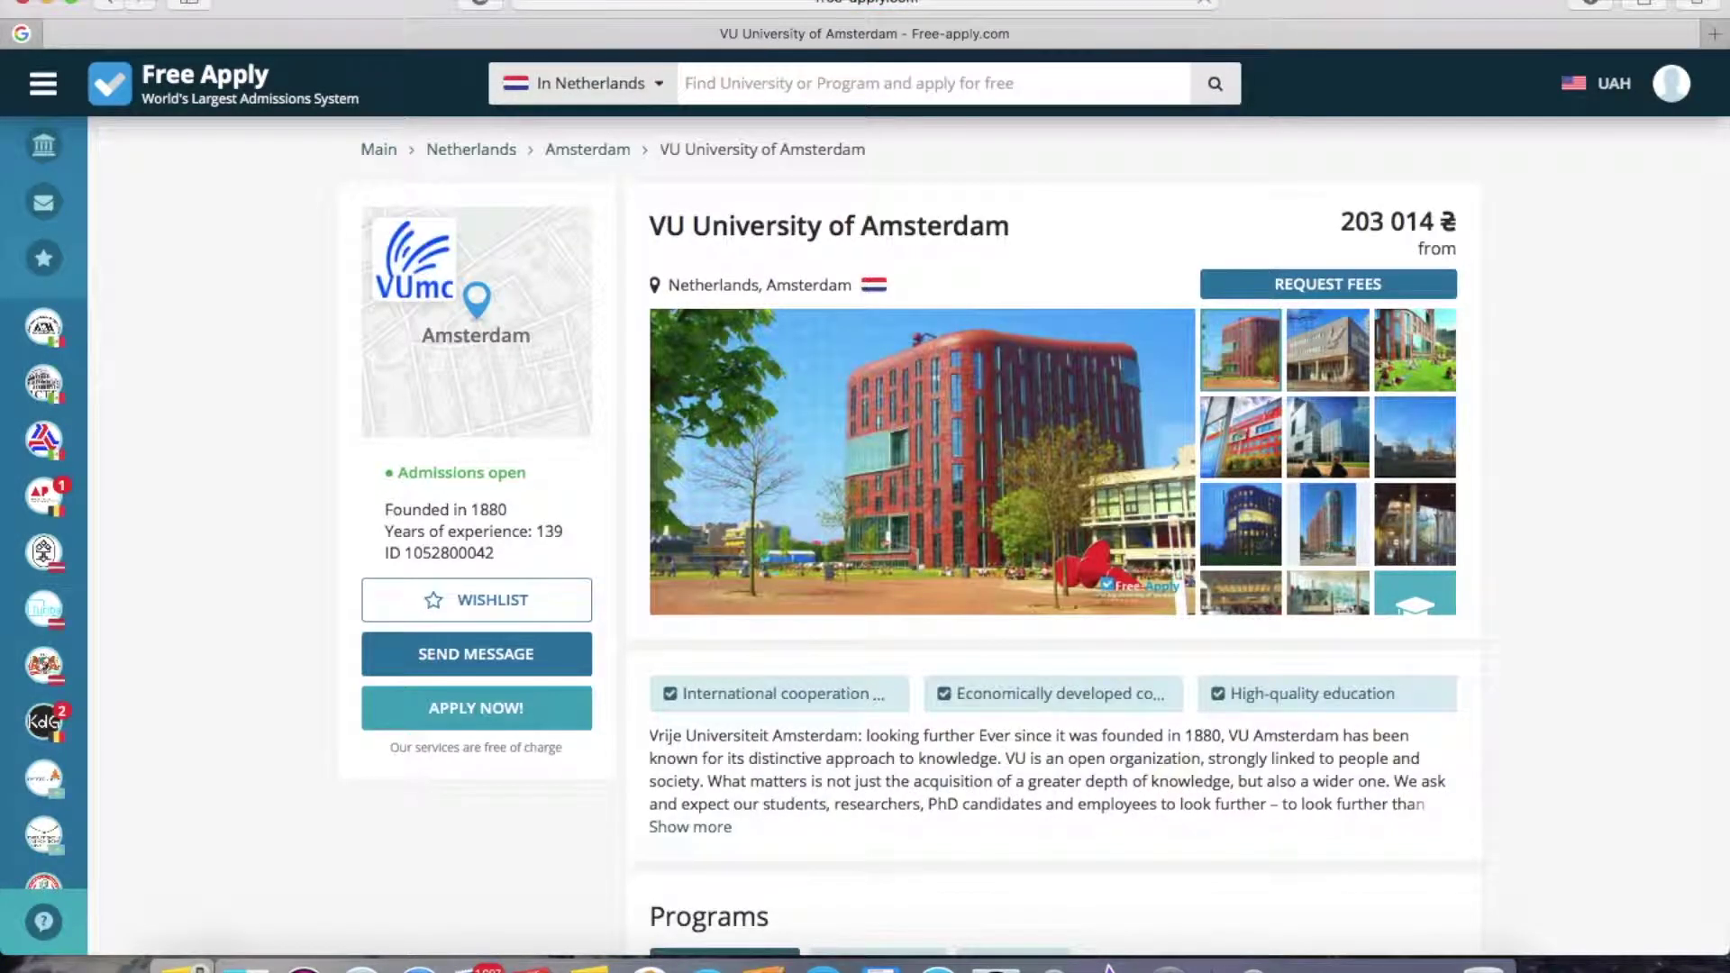
# Step: Page through five campus photos in the university's gallery
pyautogui.click(1178, 463)
pyautogui.click(1178, 463)
pyautogui.click(1177, 463)
pyautogui.click(1177, 463)
pyautogui.click(1177, 463)
# Step: Expand and read the full university description
pyautogui.scroll(-3, 1040, 722)
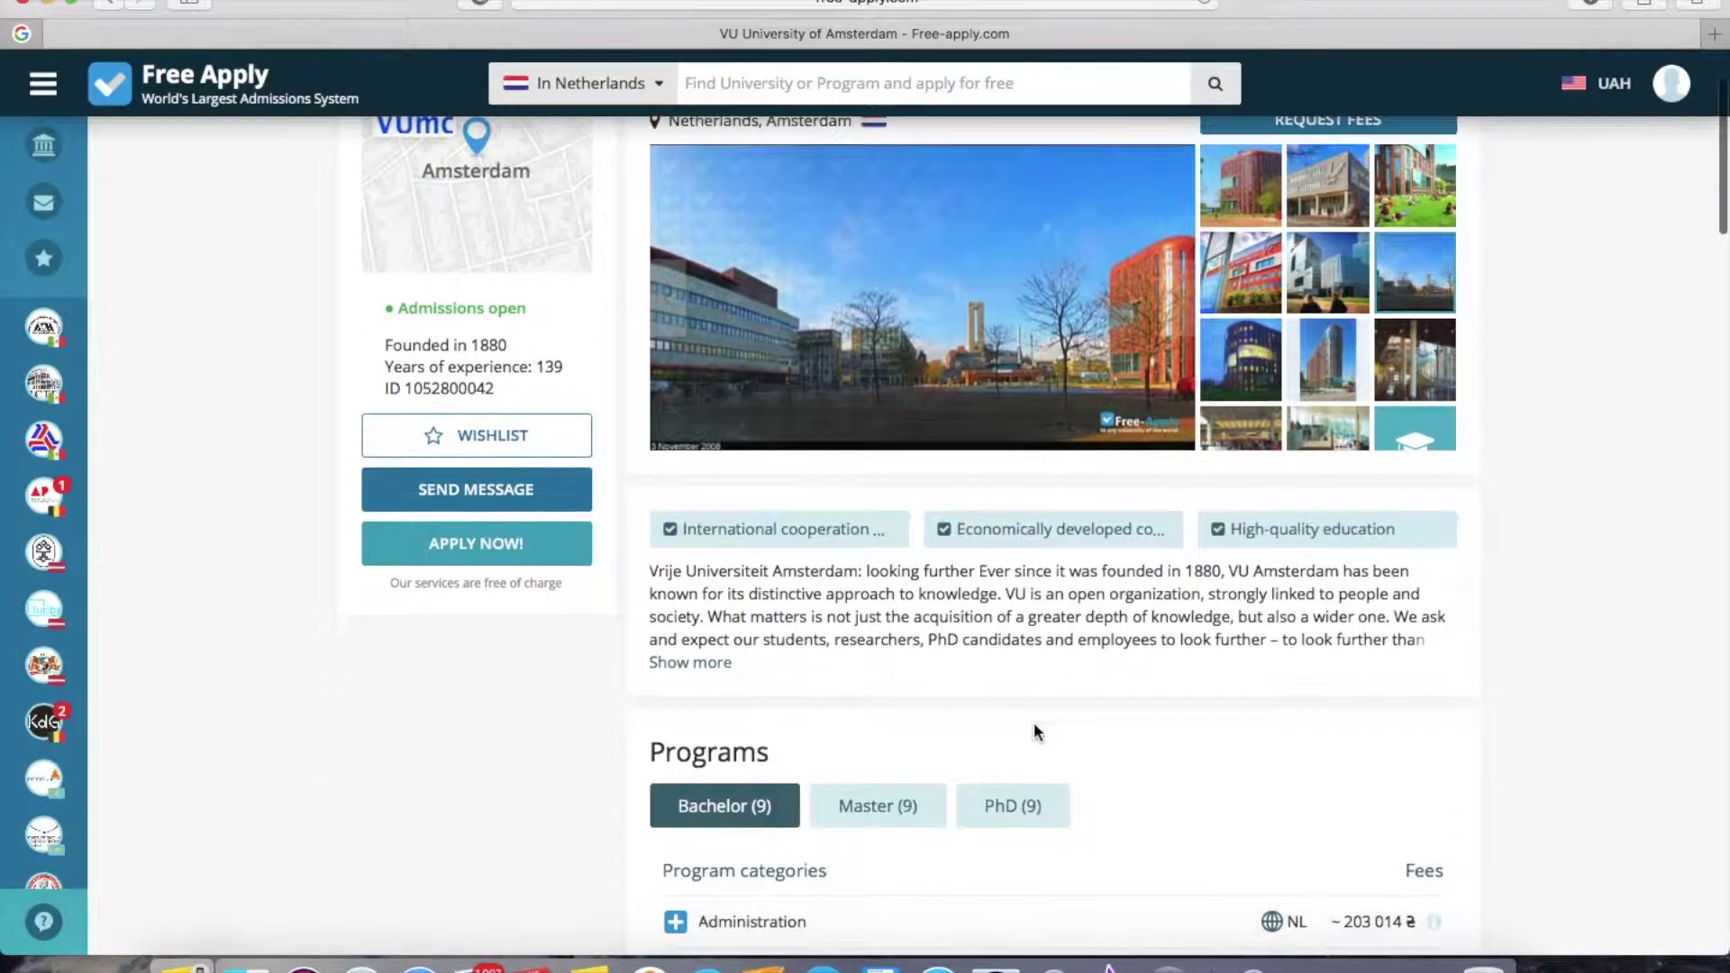
pyautogui.click(667, 664)
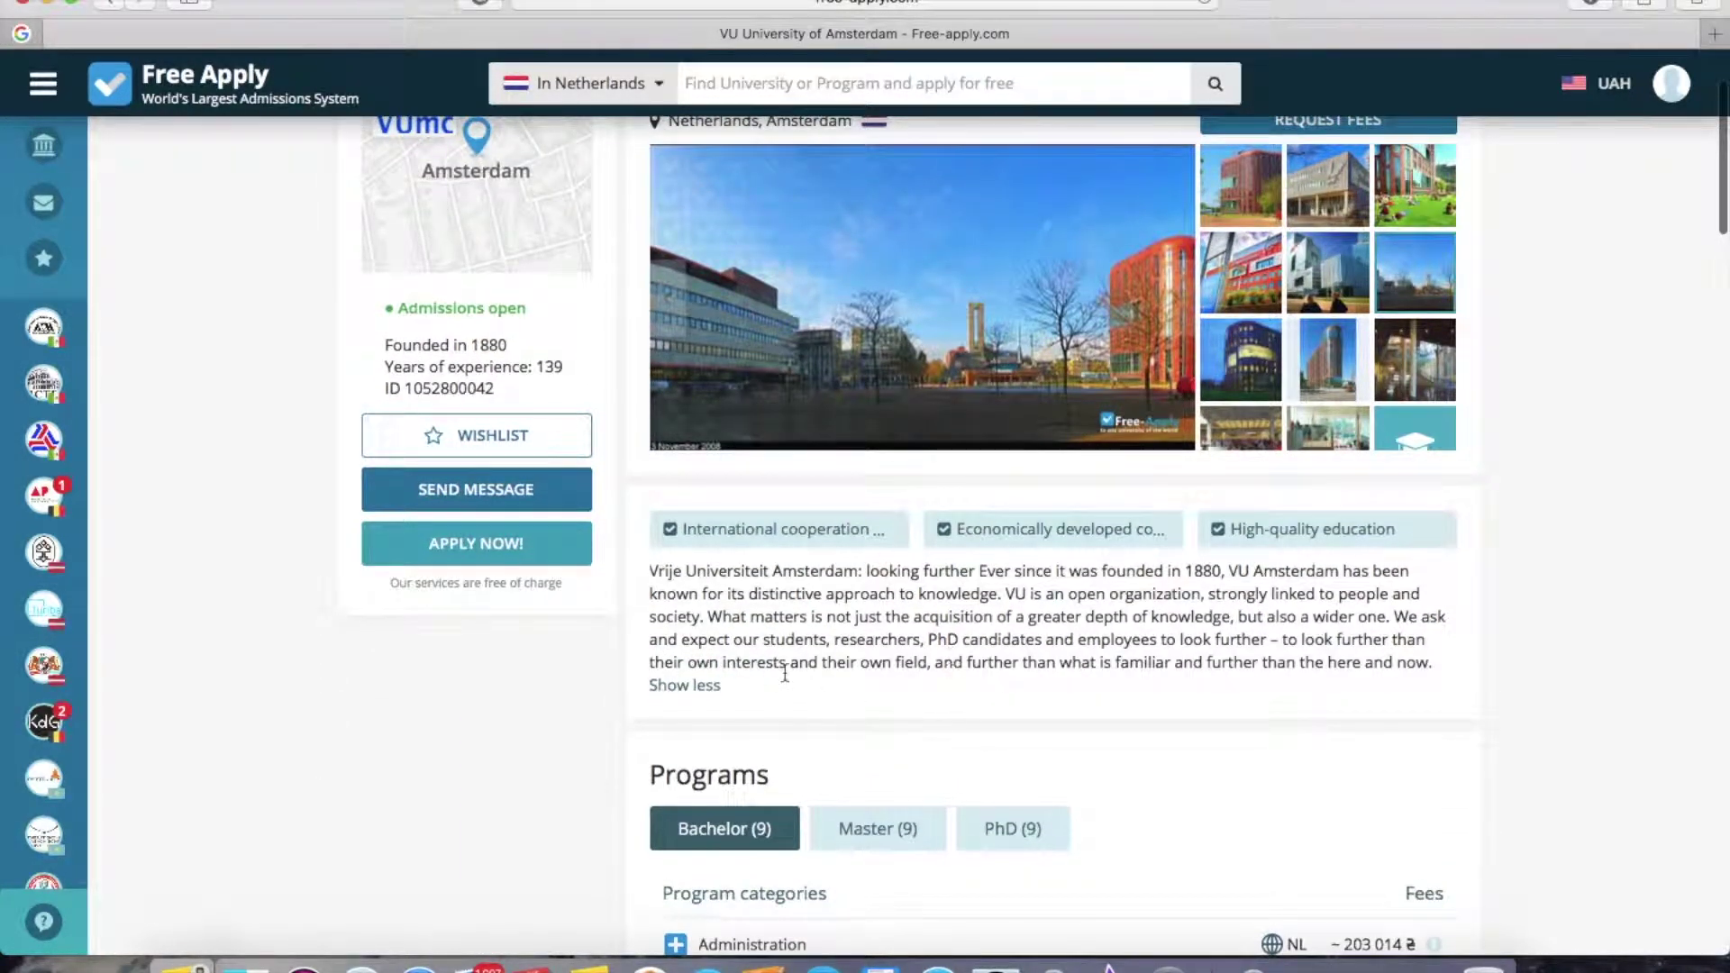
pyautogui.scroll(-3, 784, 673)
pyautogui.scroll(-8, 784, 671)
pyautogui.scroll(6, 784, 671)
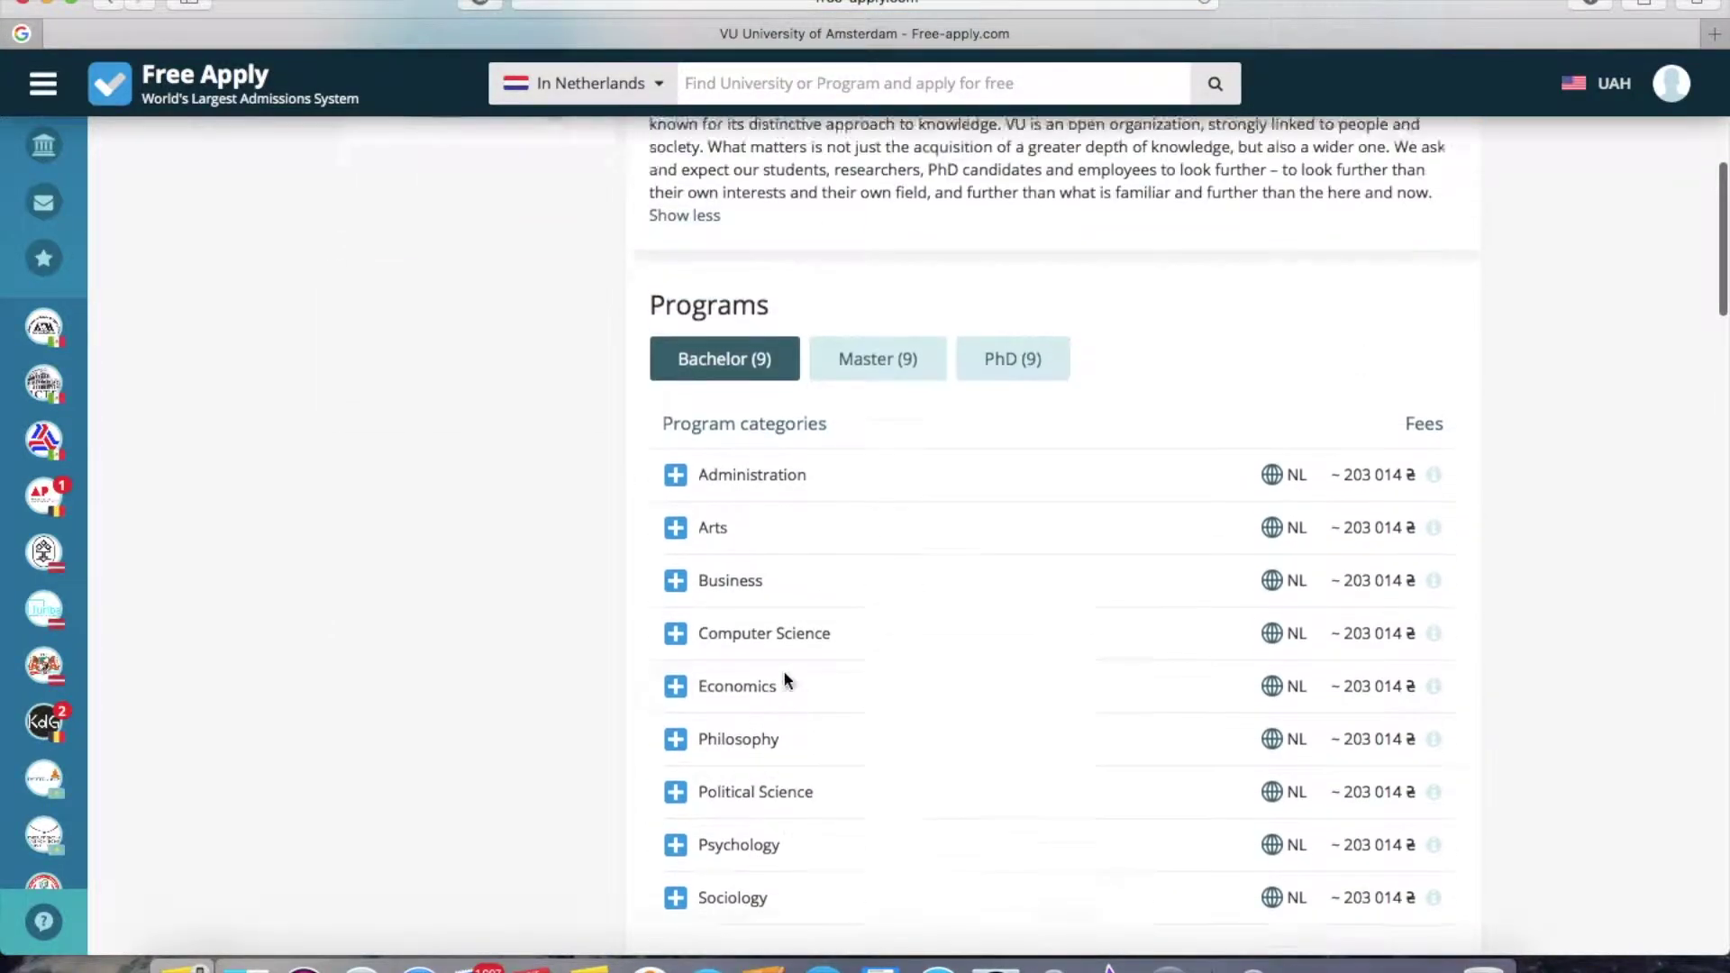
# Step: View the Master (9) and PhD (9) program lists
pyautogui.click(878, 414)
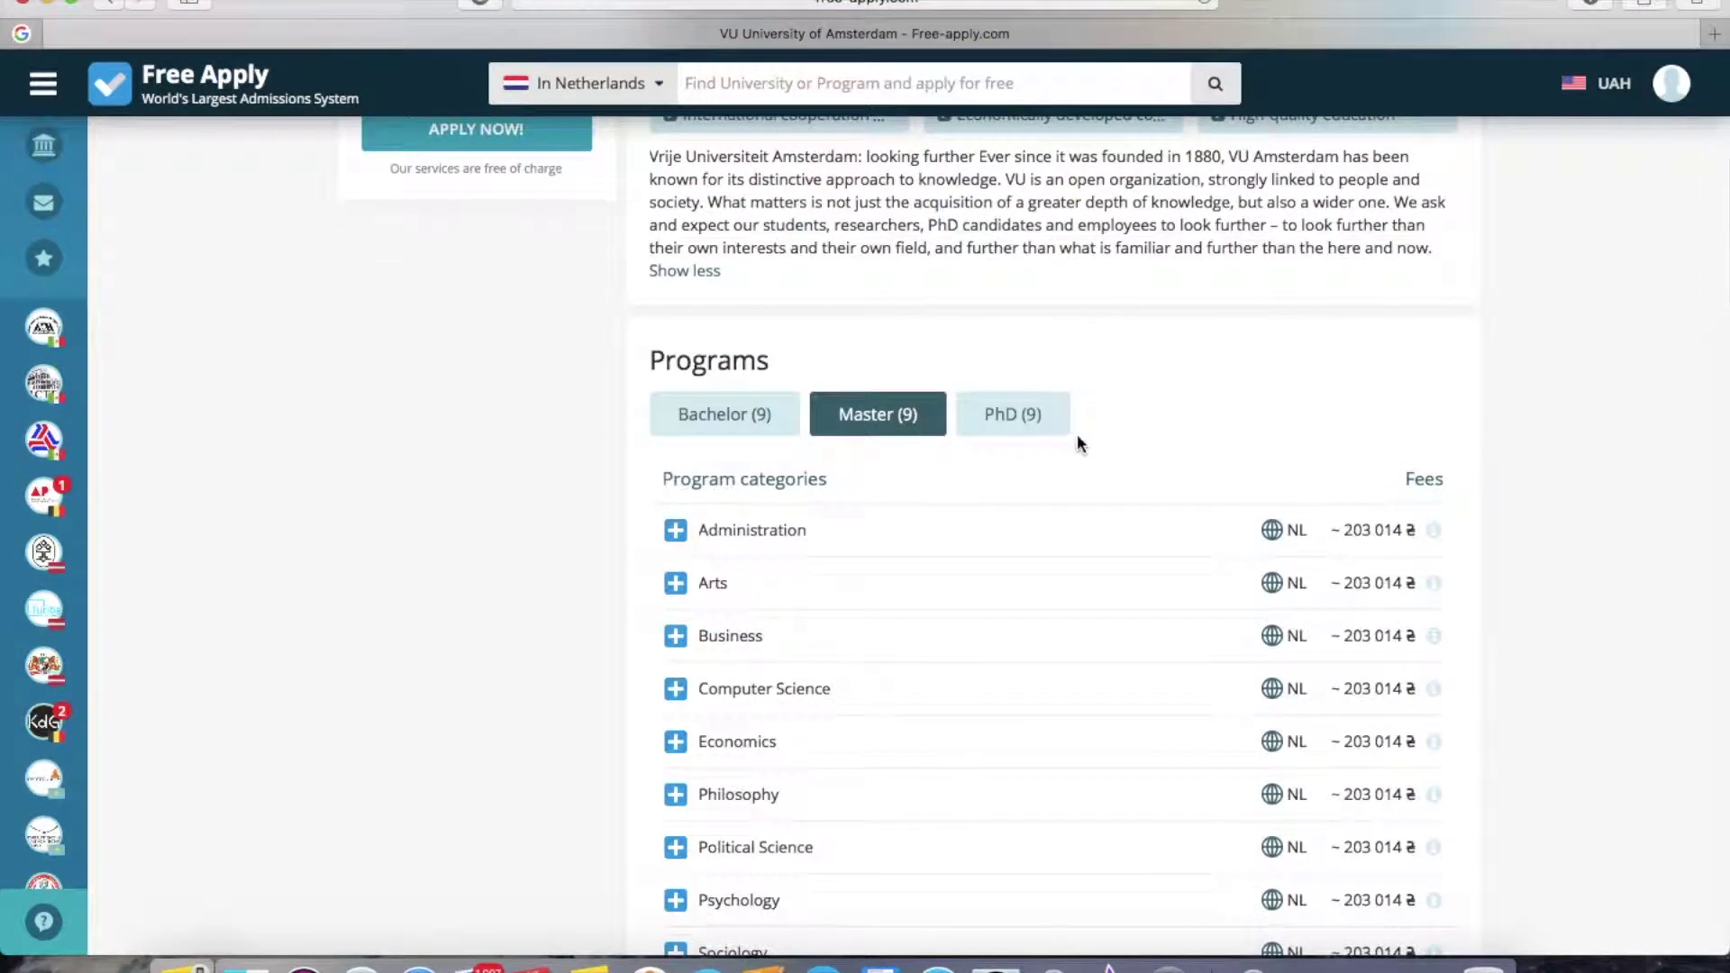
pyautogui.click(1004, 436)
pyautogui.scroll(-3, 958, 618)
pyautogui.scroll(10, 958, 618)
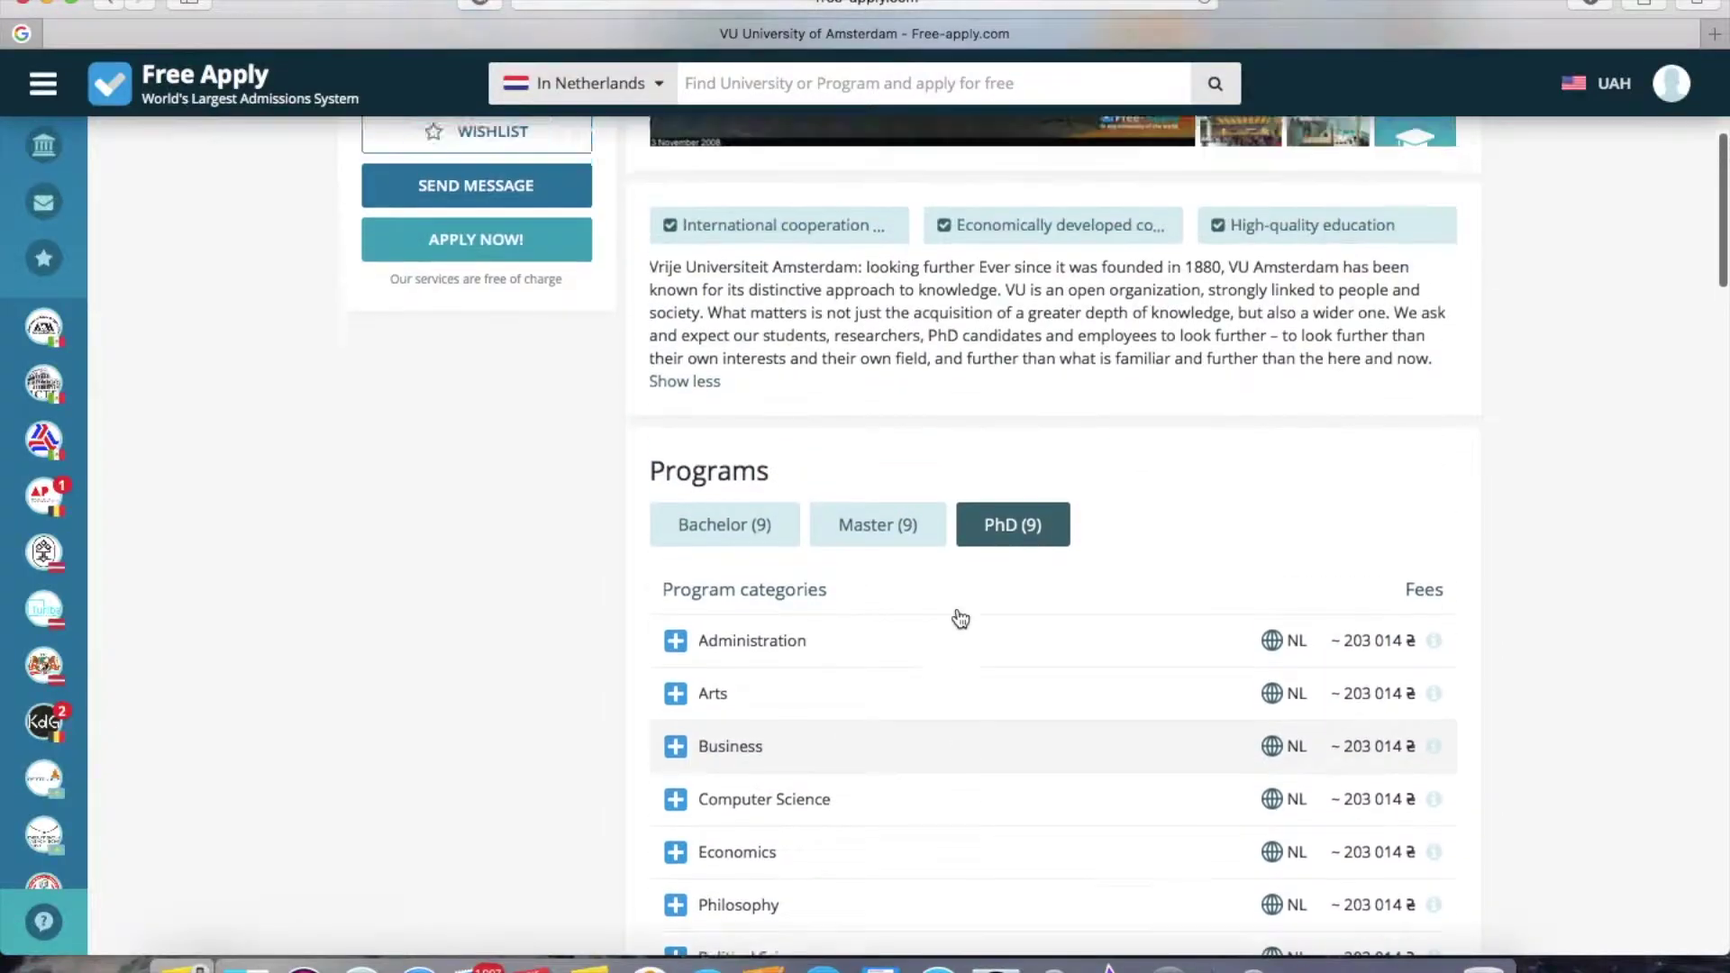
pyautogui.scroll(3, 960, 618)
pyautogui.moveTo(1338, 219); pyautogui.dragTo(1501, 225)
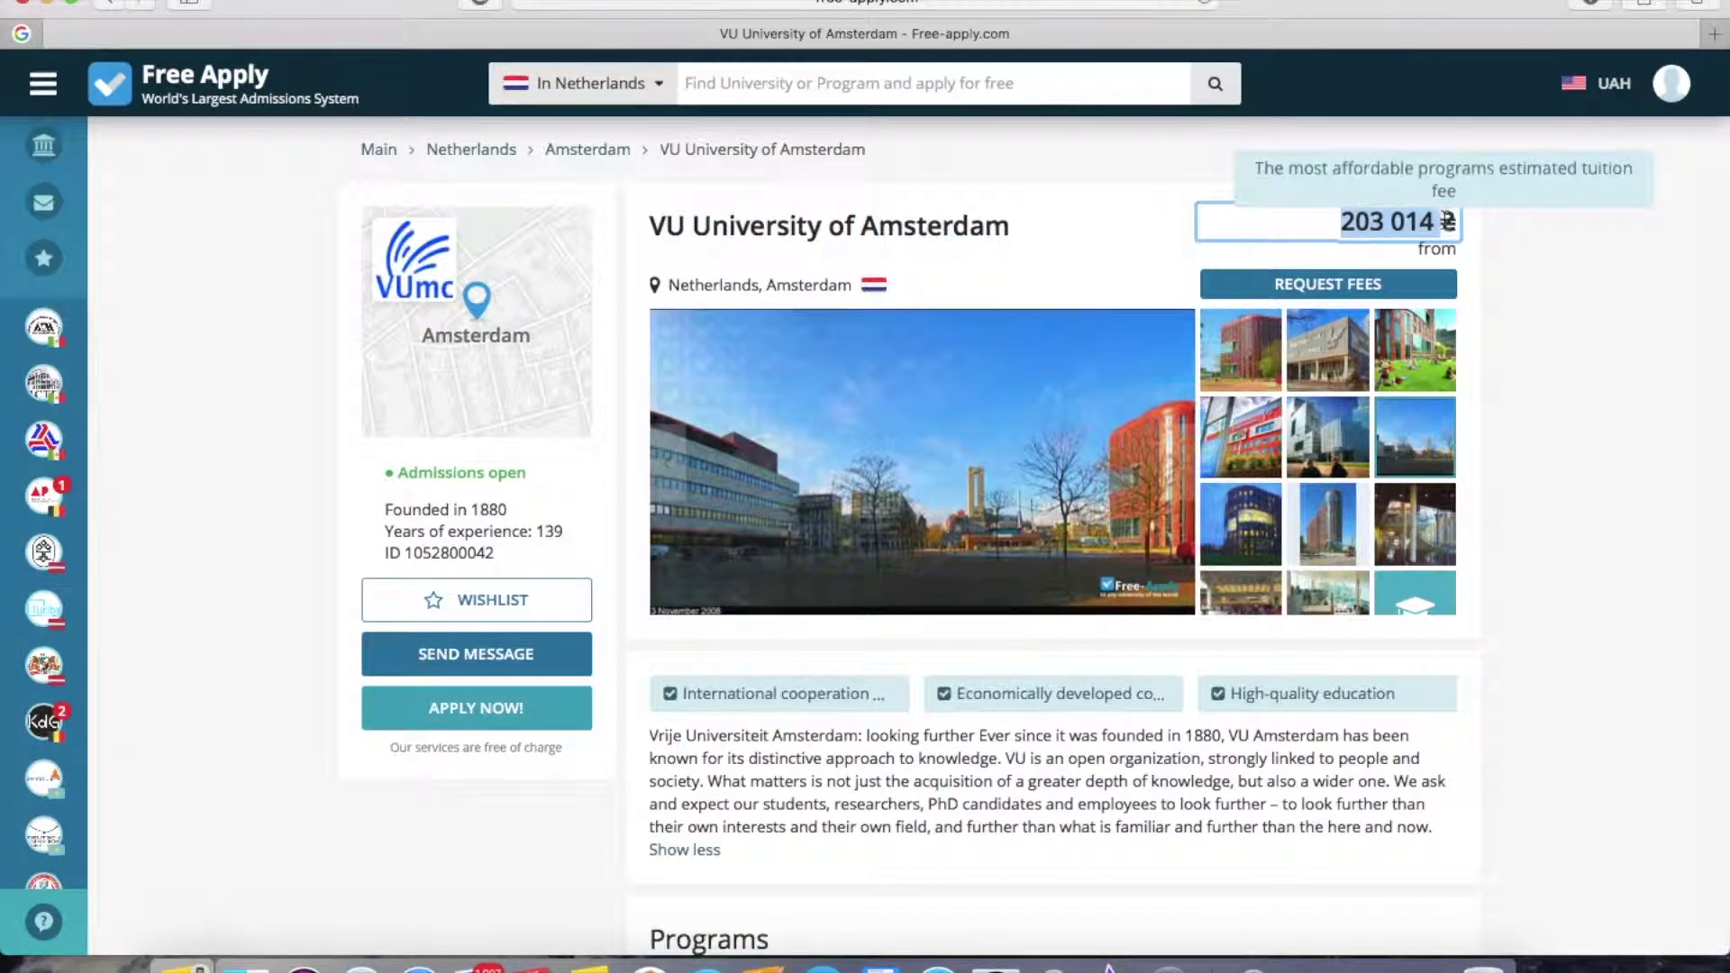
pyautogui.click(1524, 287)
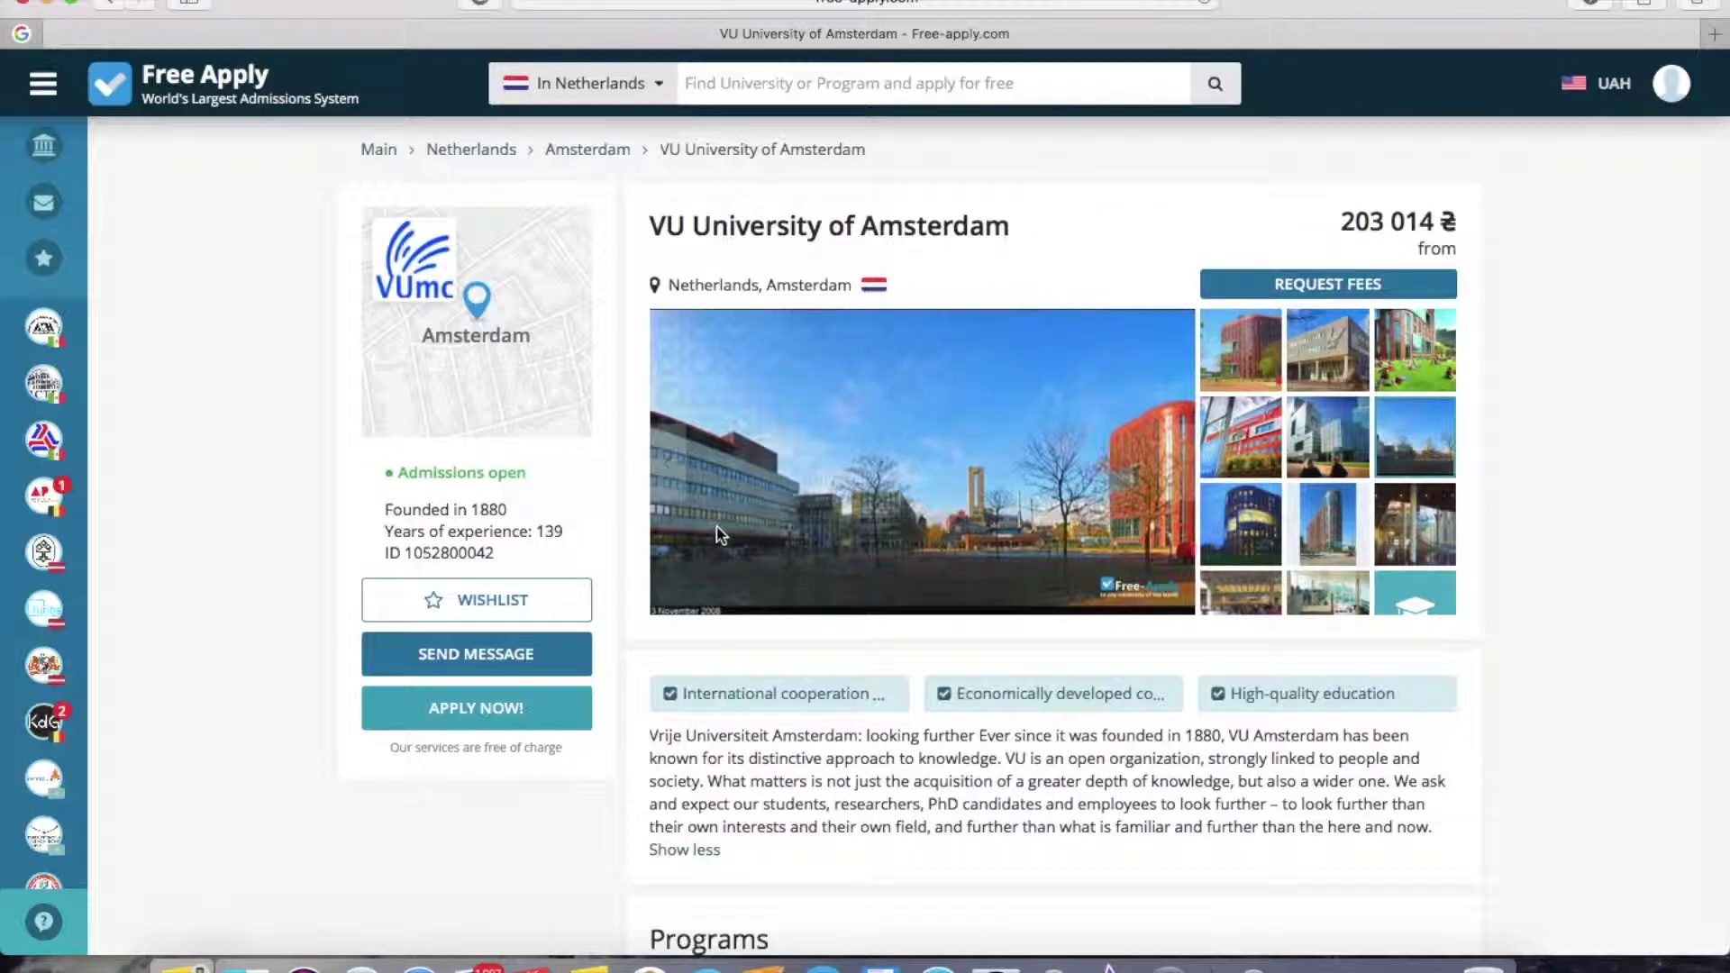
# Step: Wishlist VU University of Amsterdam and return to the Amsterdam results
pyautogui.click(520, 602)
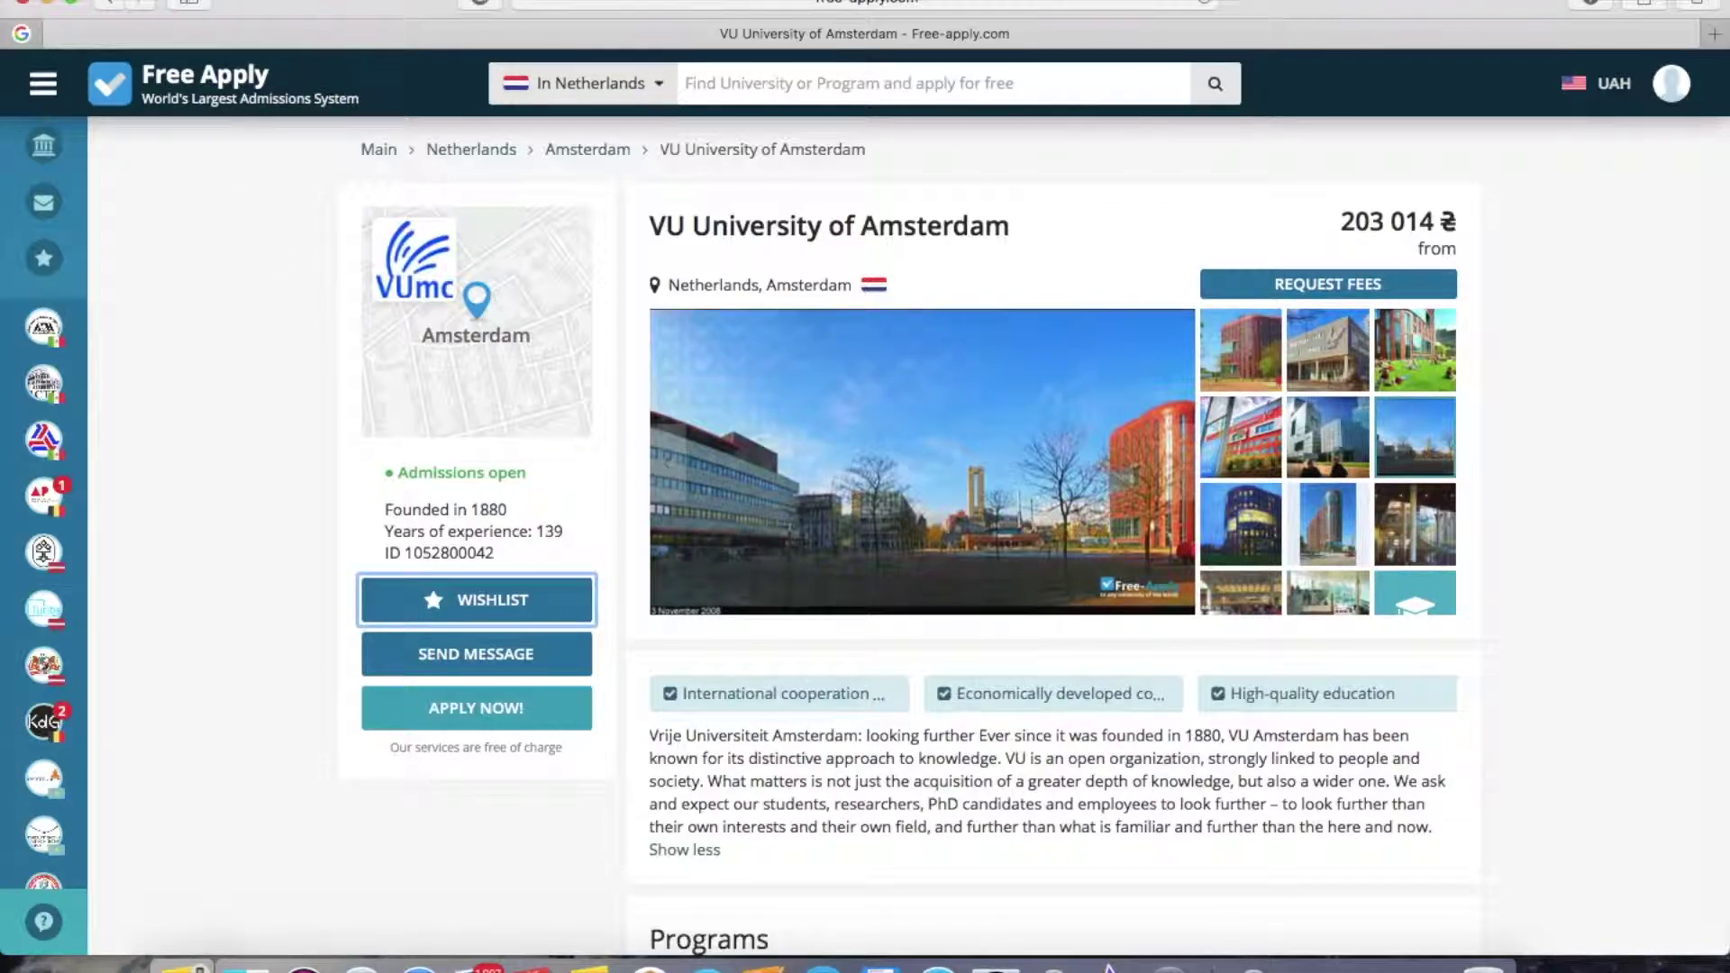
pyautogui.click(106, 3)
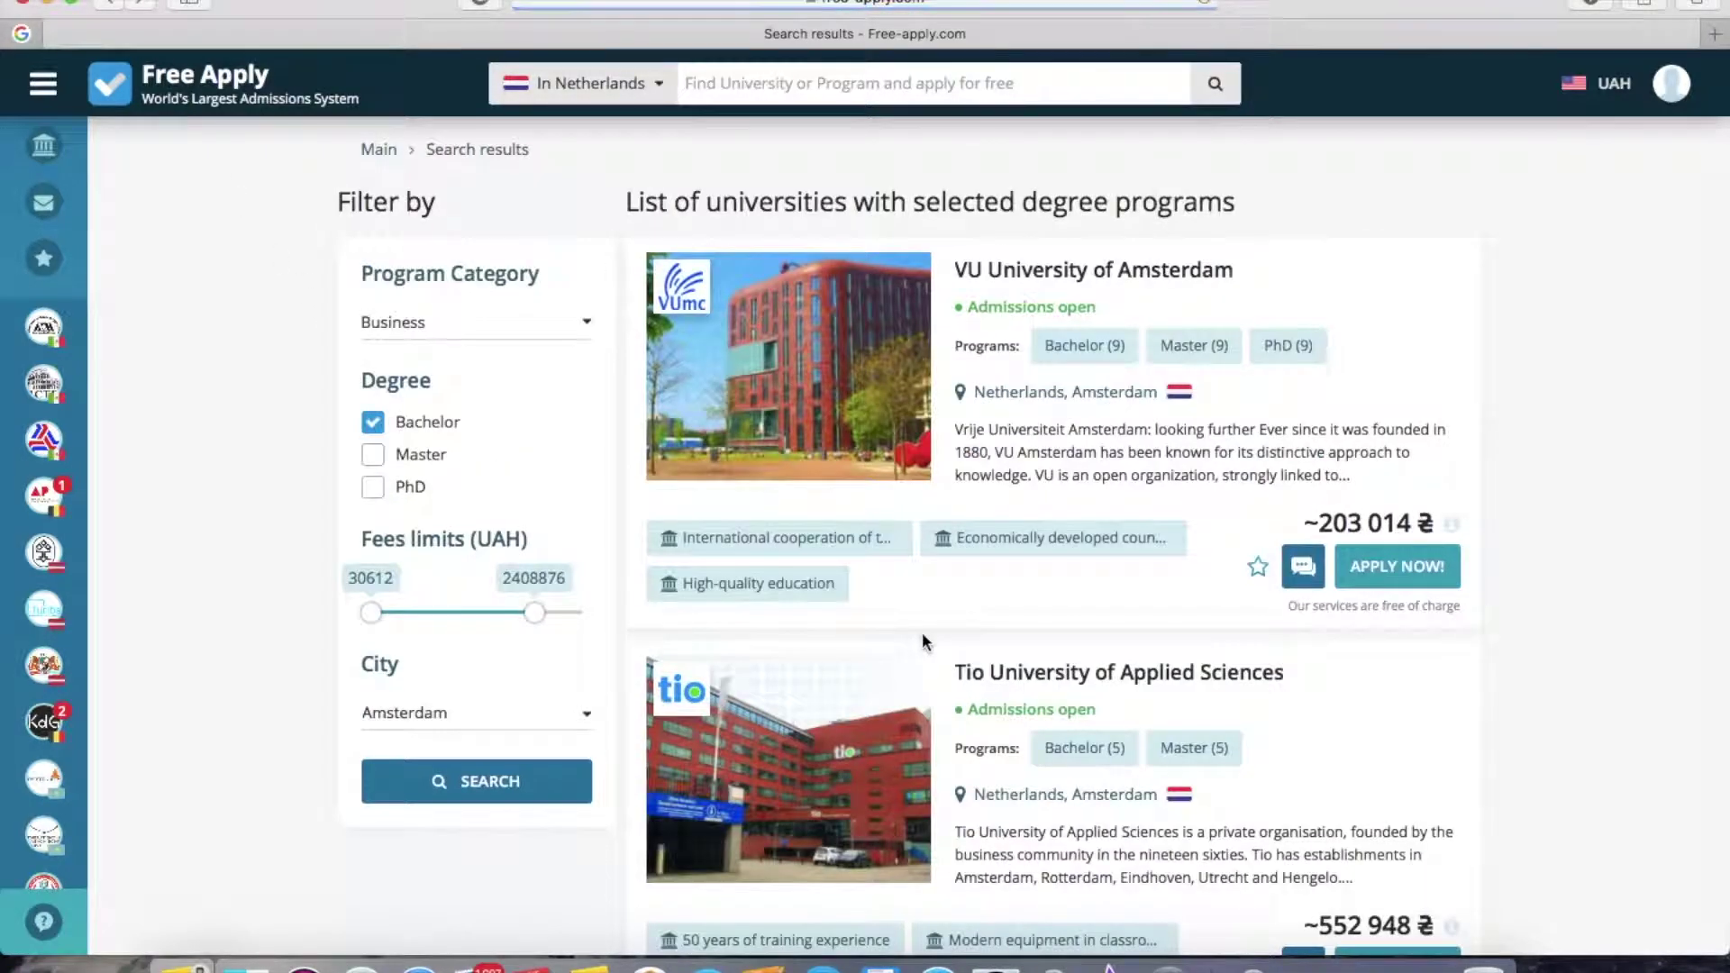
pyautogui.scroll(-5, 921, 639)
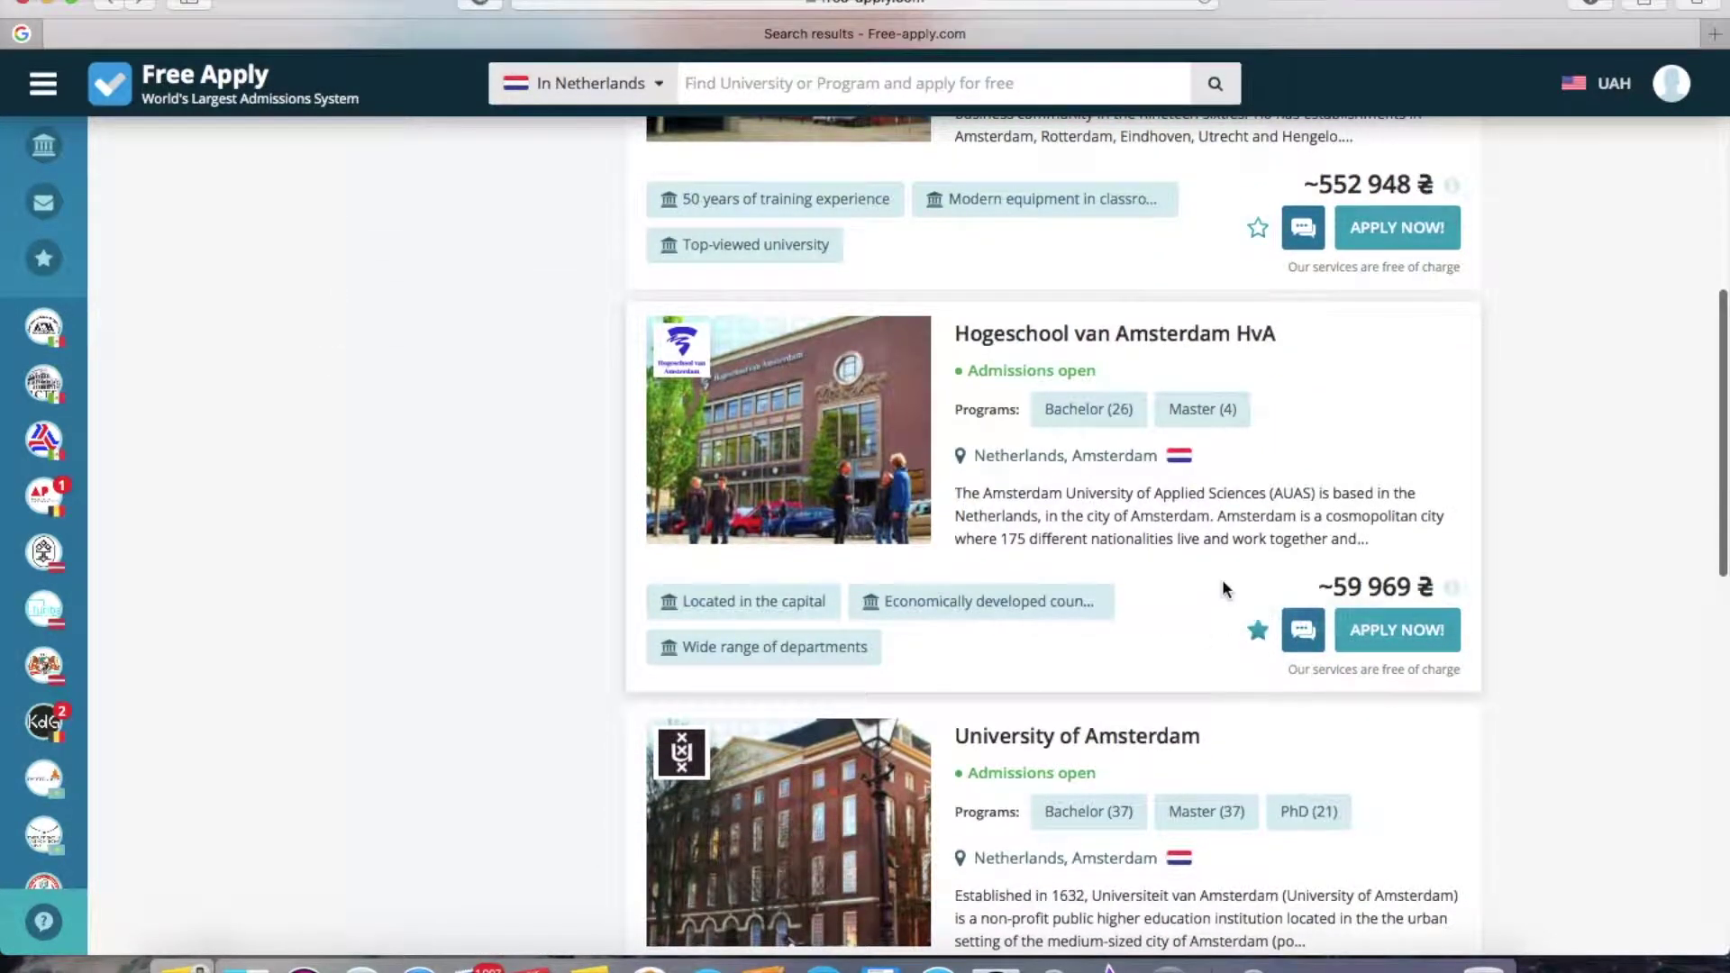
# Step: Wishlist Hogeschool van Amsterdam HvA and Inter College Business School, then reopen VU's page
pyautogui.click(1256, 625)
pyautogui.scroll(-10, 1147, 563)
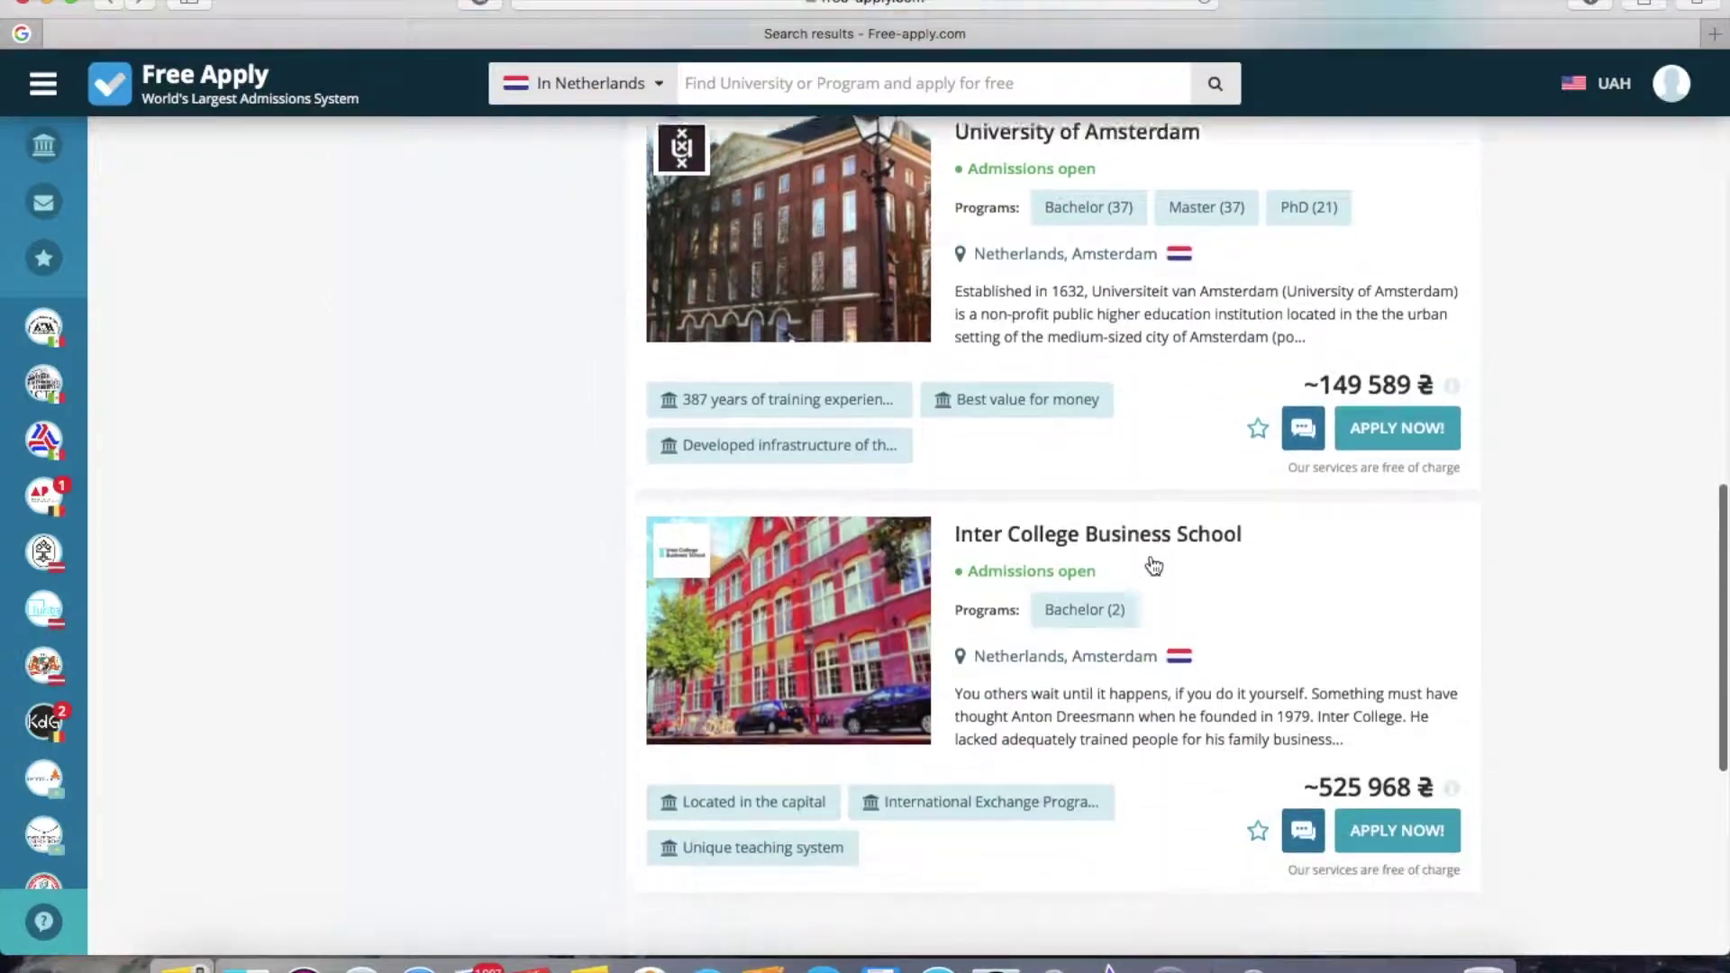
pyautogui.click(1255, 815)
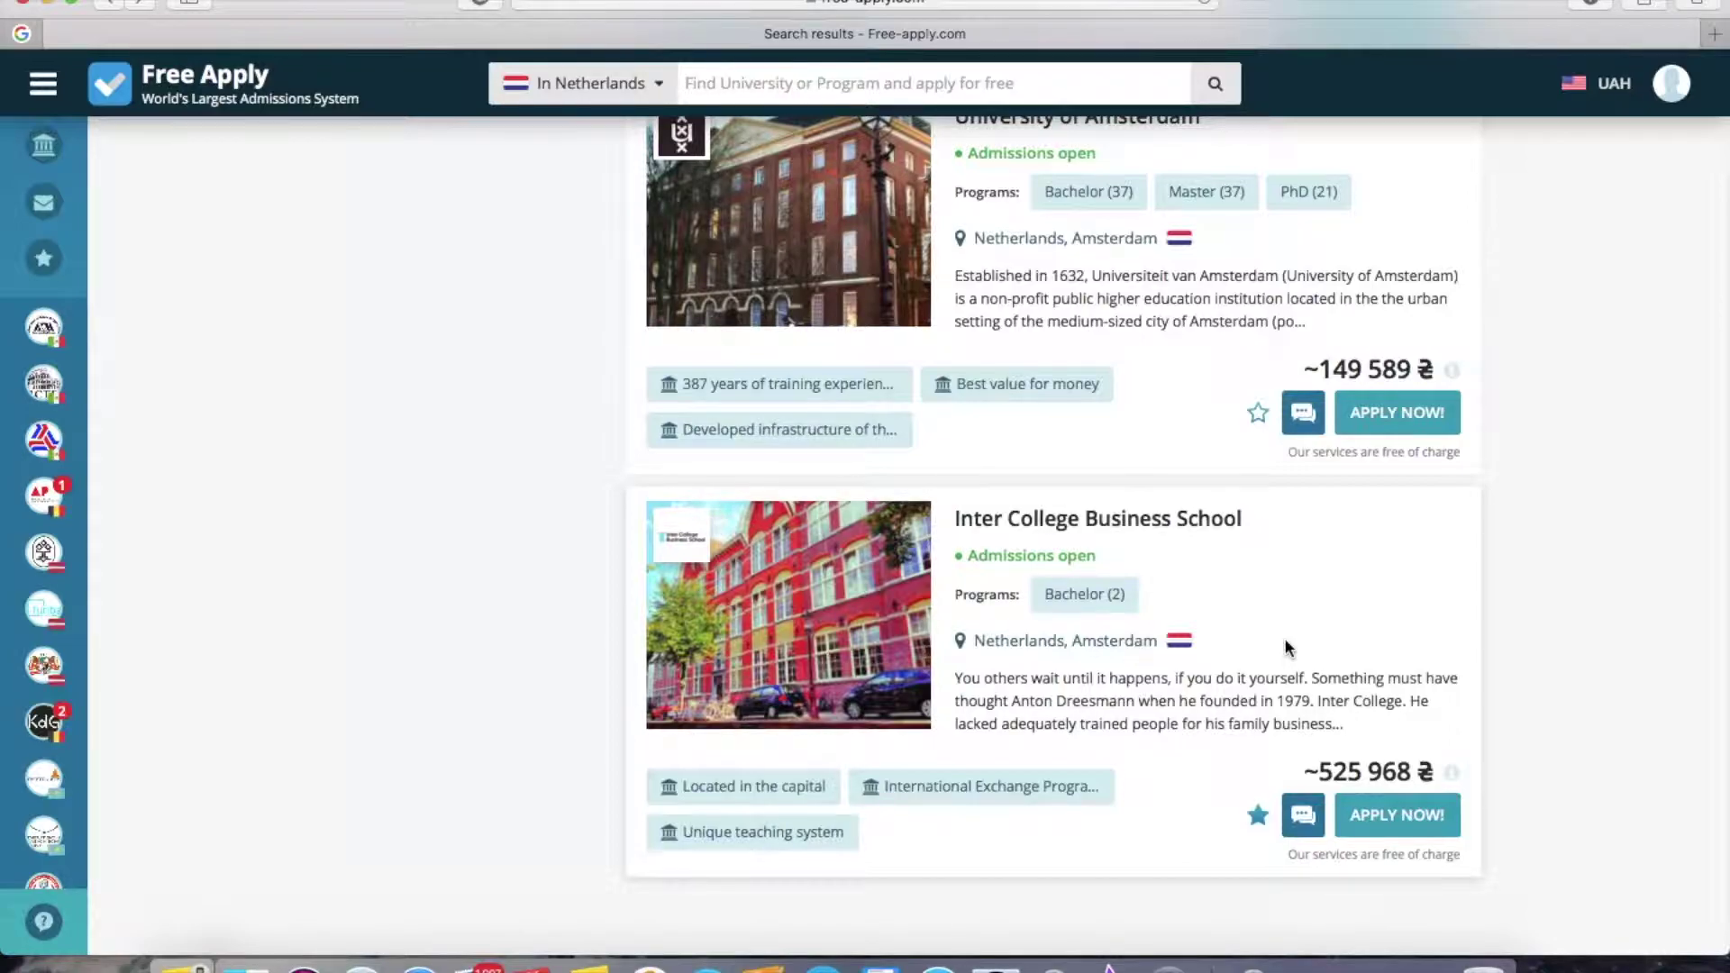
pyautogui.scroll(12, 1284, 646)
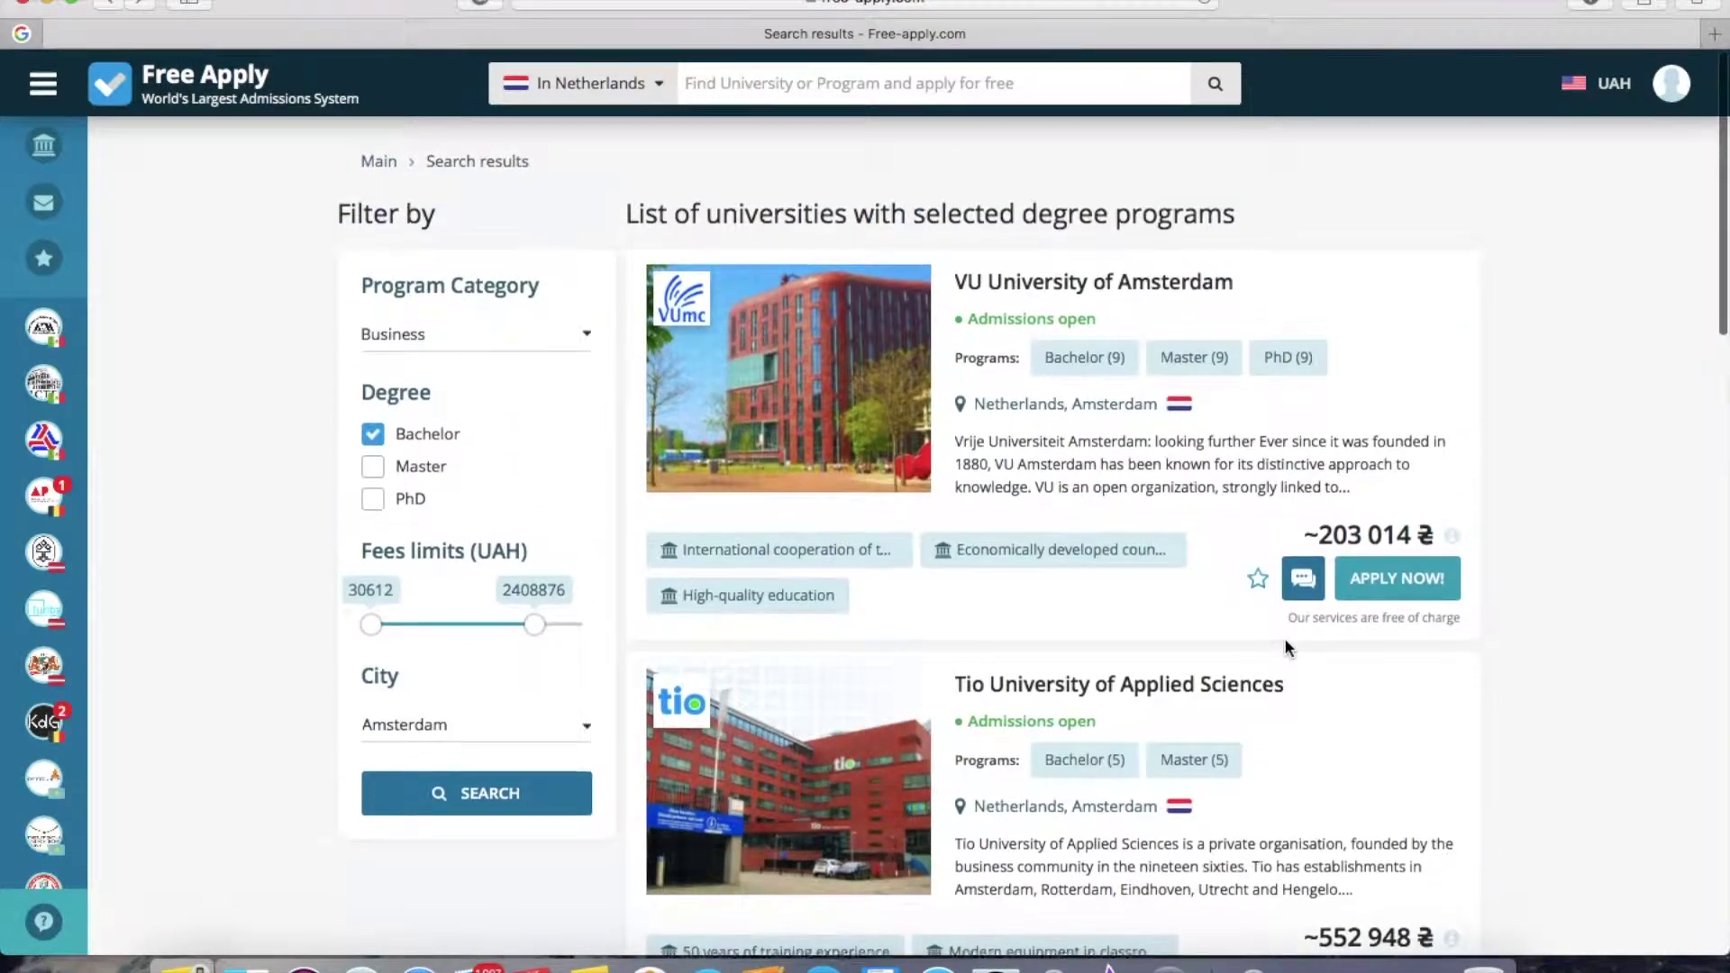
pyautogui.click(1060, 274)
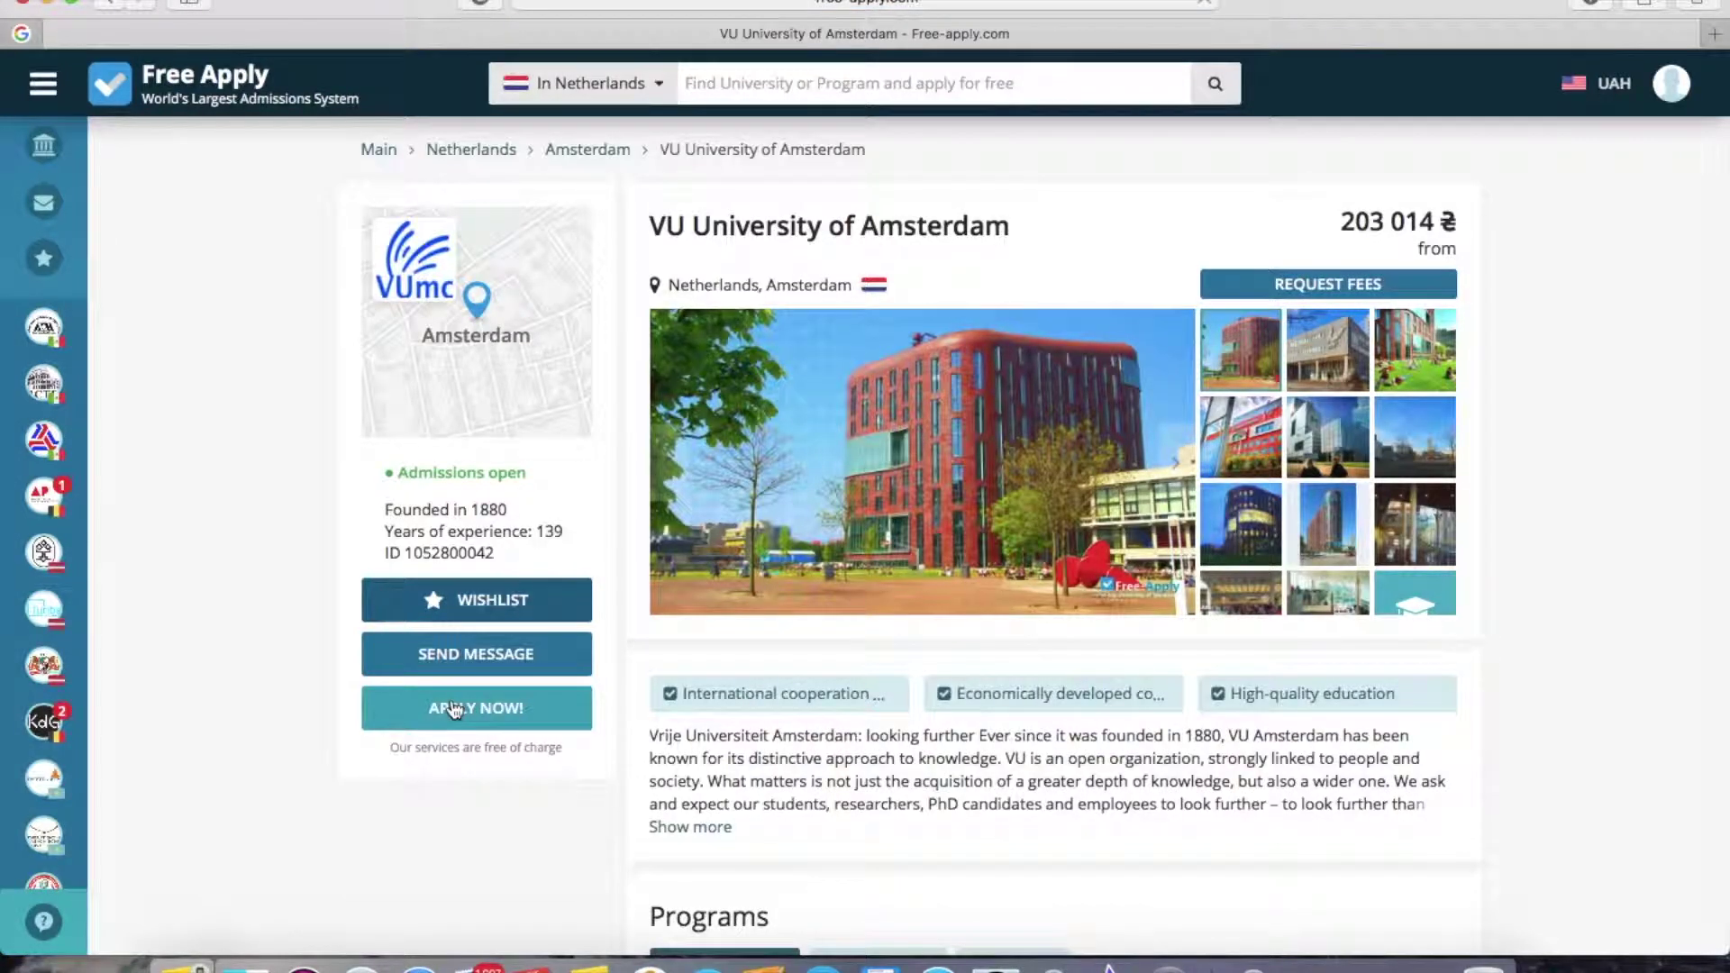
# Step: Begin an APPLY NOW request to VU and view the Bachelor of Business program details
pyautogui.click(489, 718)
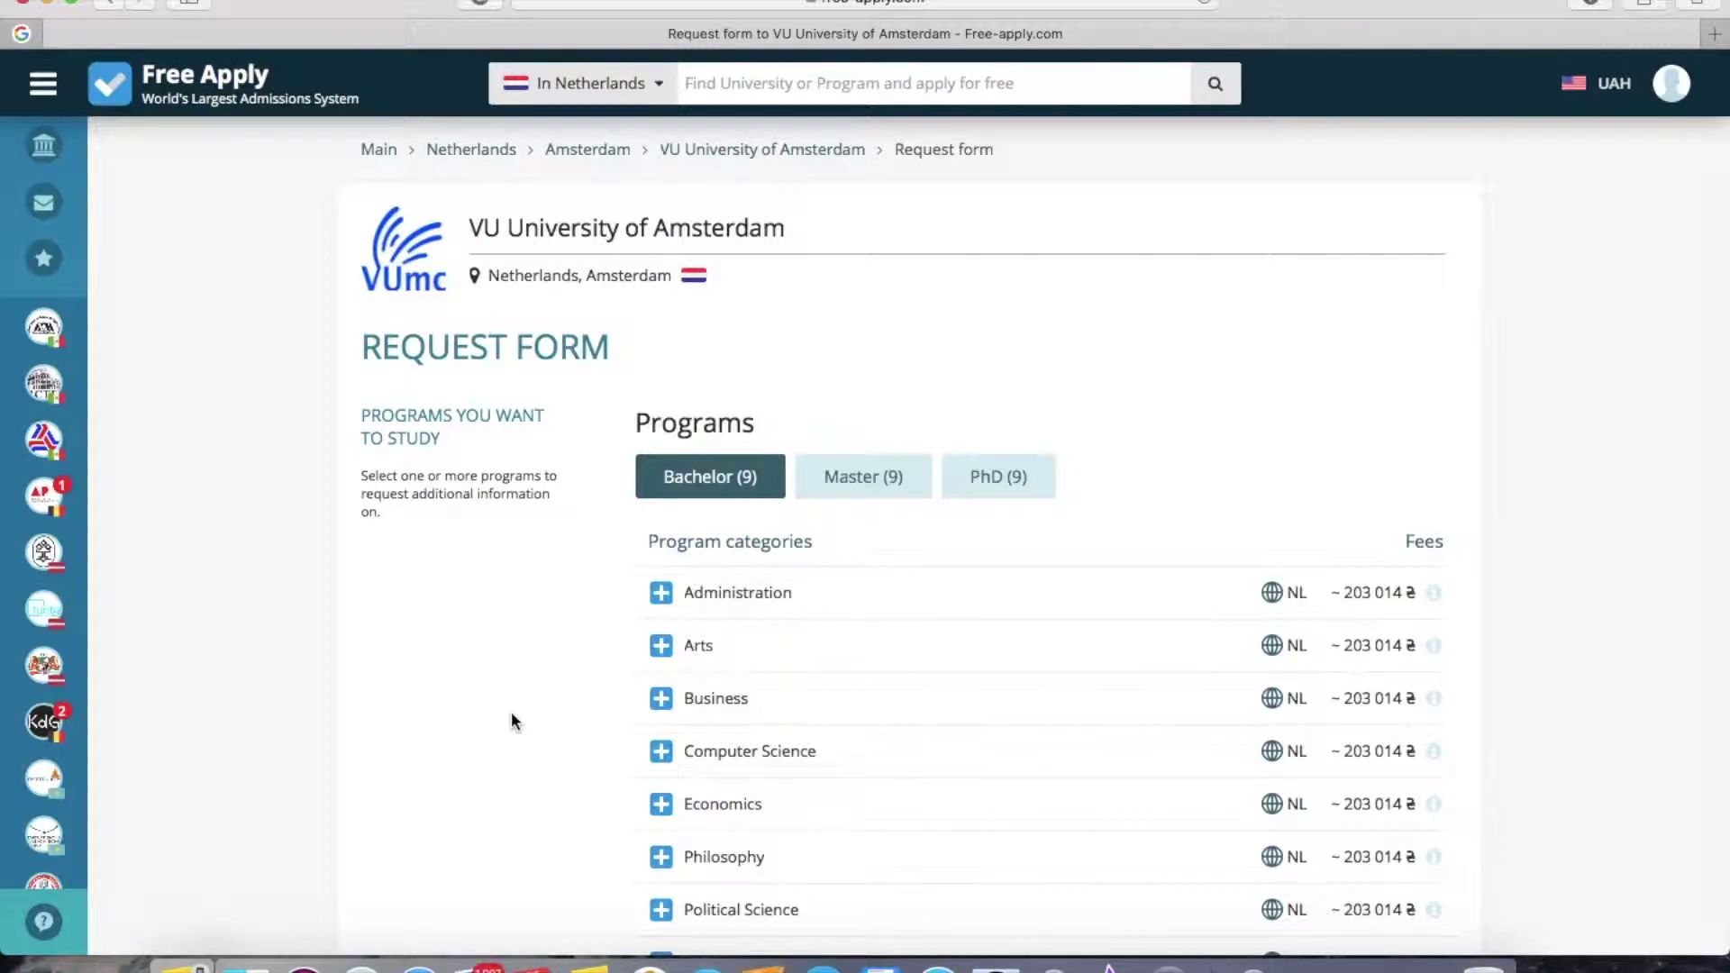
pyautogui.moveTo(361, 356); pyautogui.dragTo(693, 349)
pyautogui.click(785, 409)
pyautogui.scroll(-2, 783, 407)
pyautogui.scroll(-2, 783, 408)
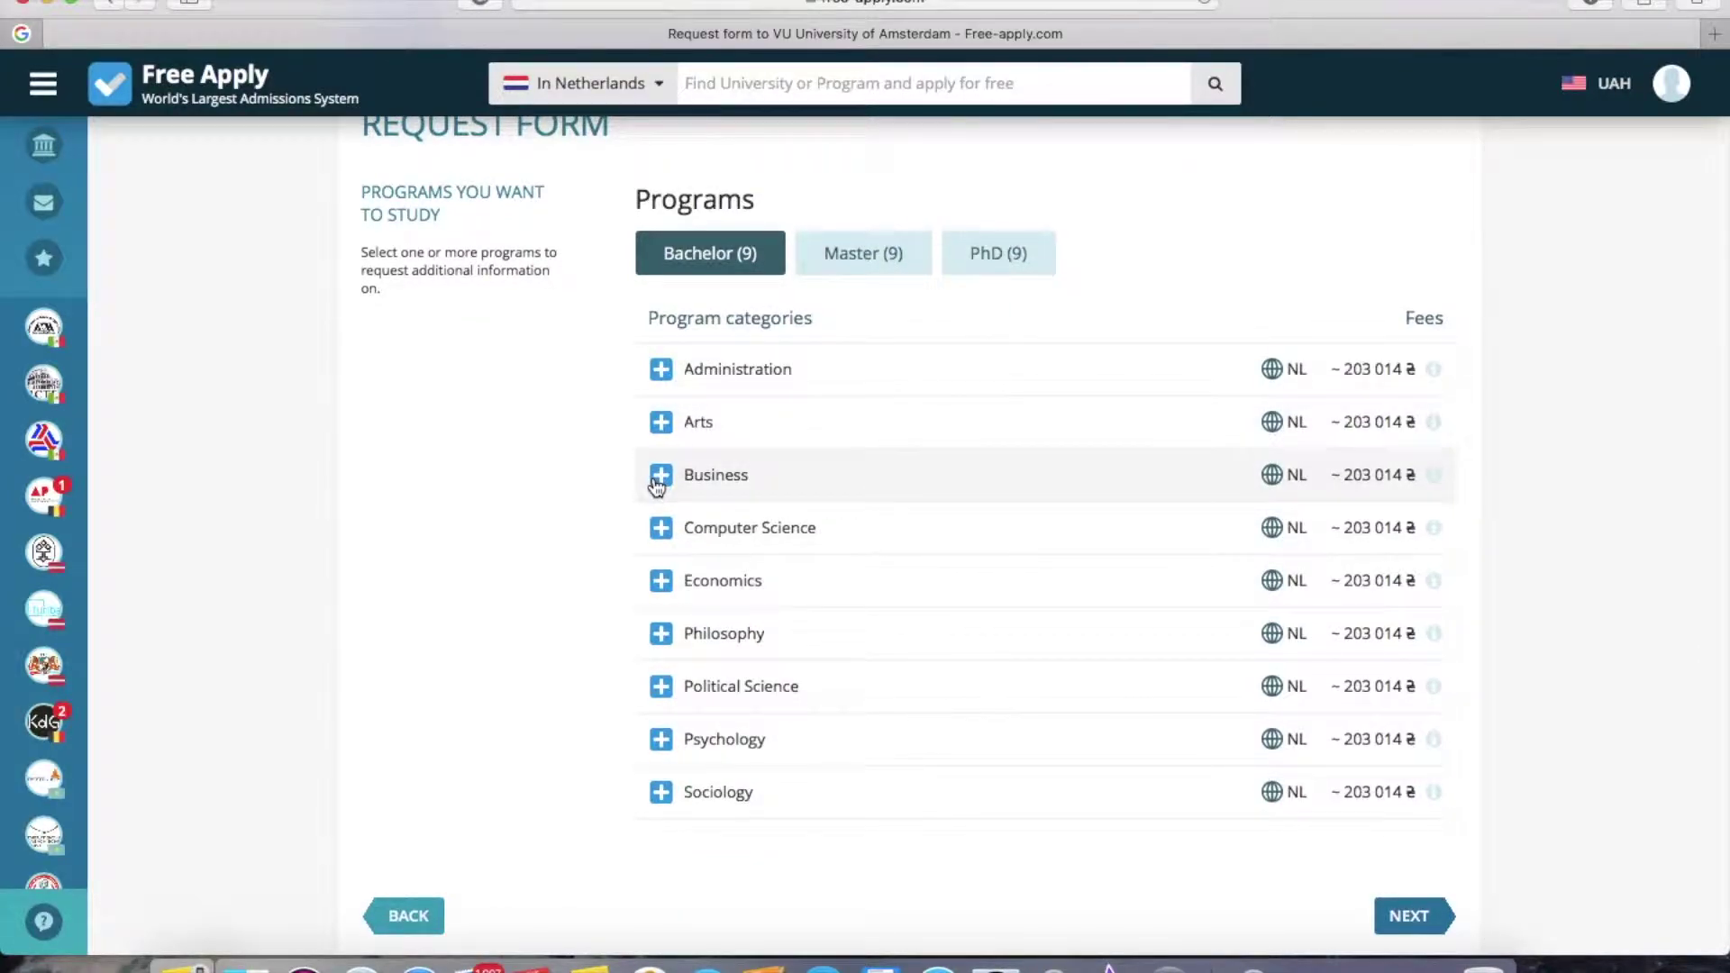
pyautogui.click(659, 477)
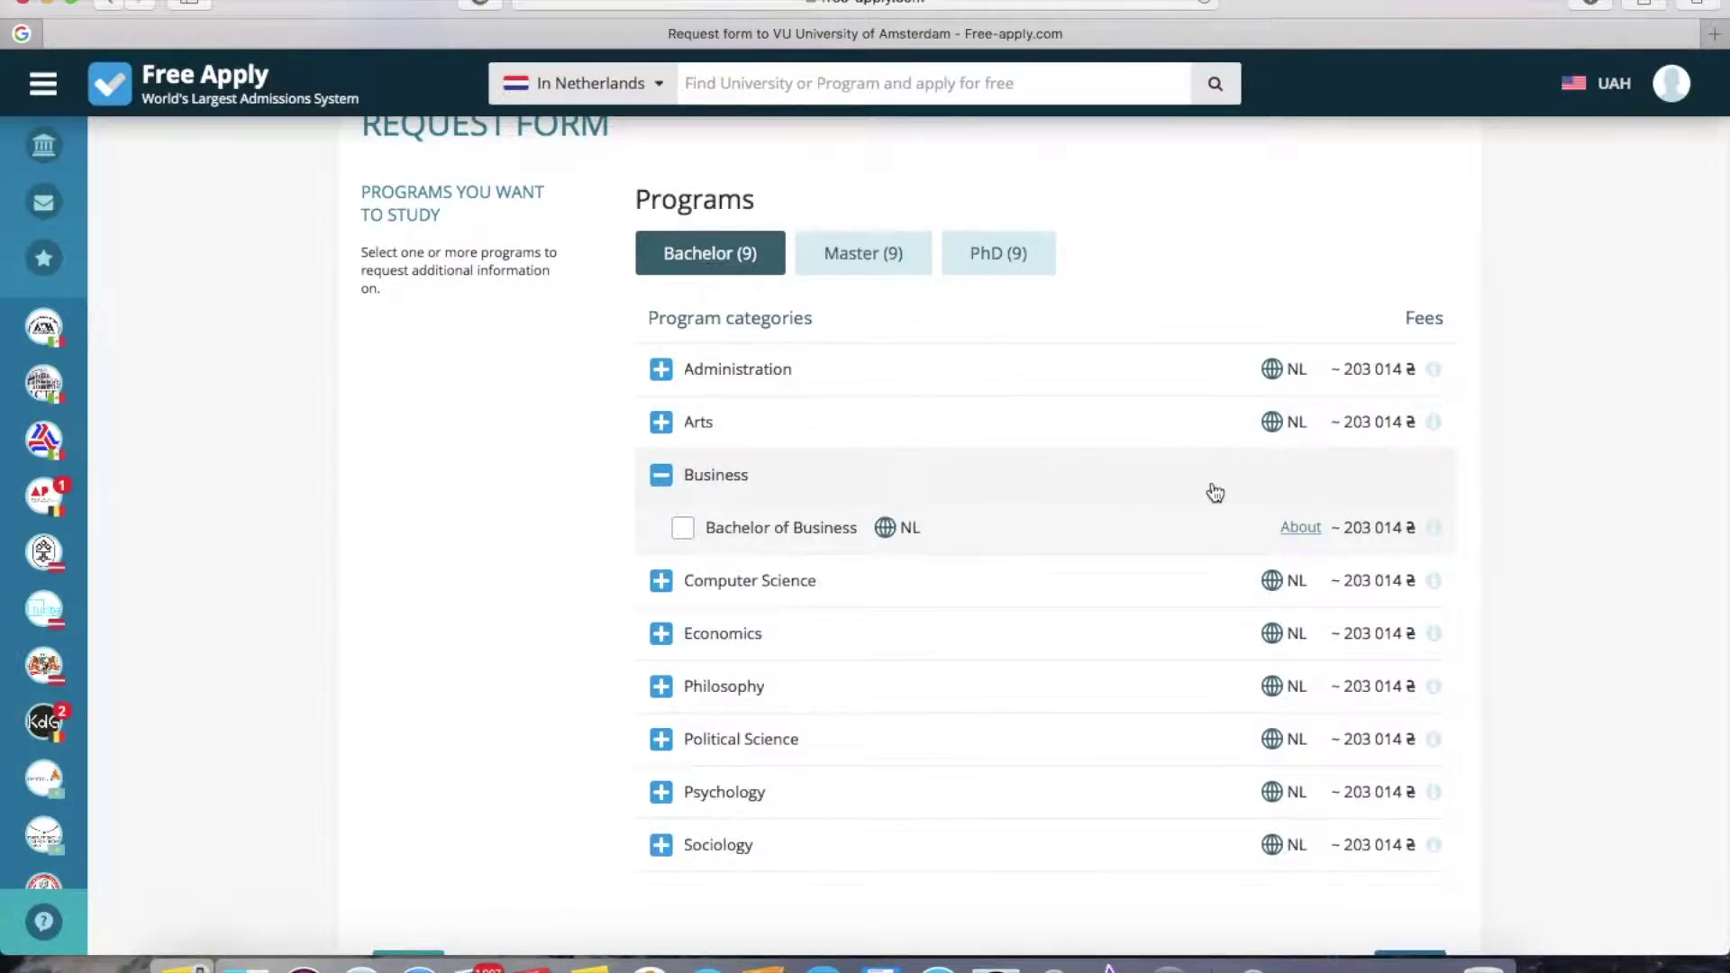
pyautogui.click(1299, 529)
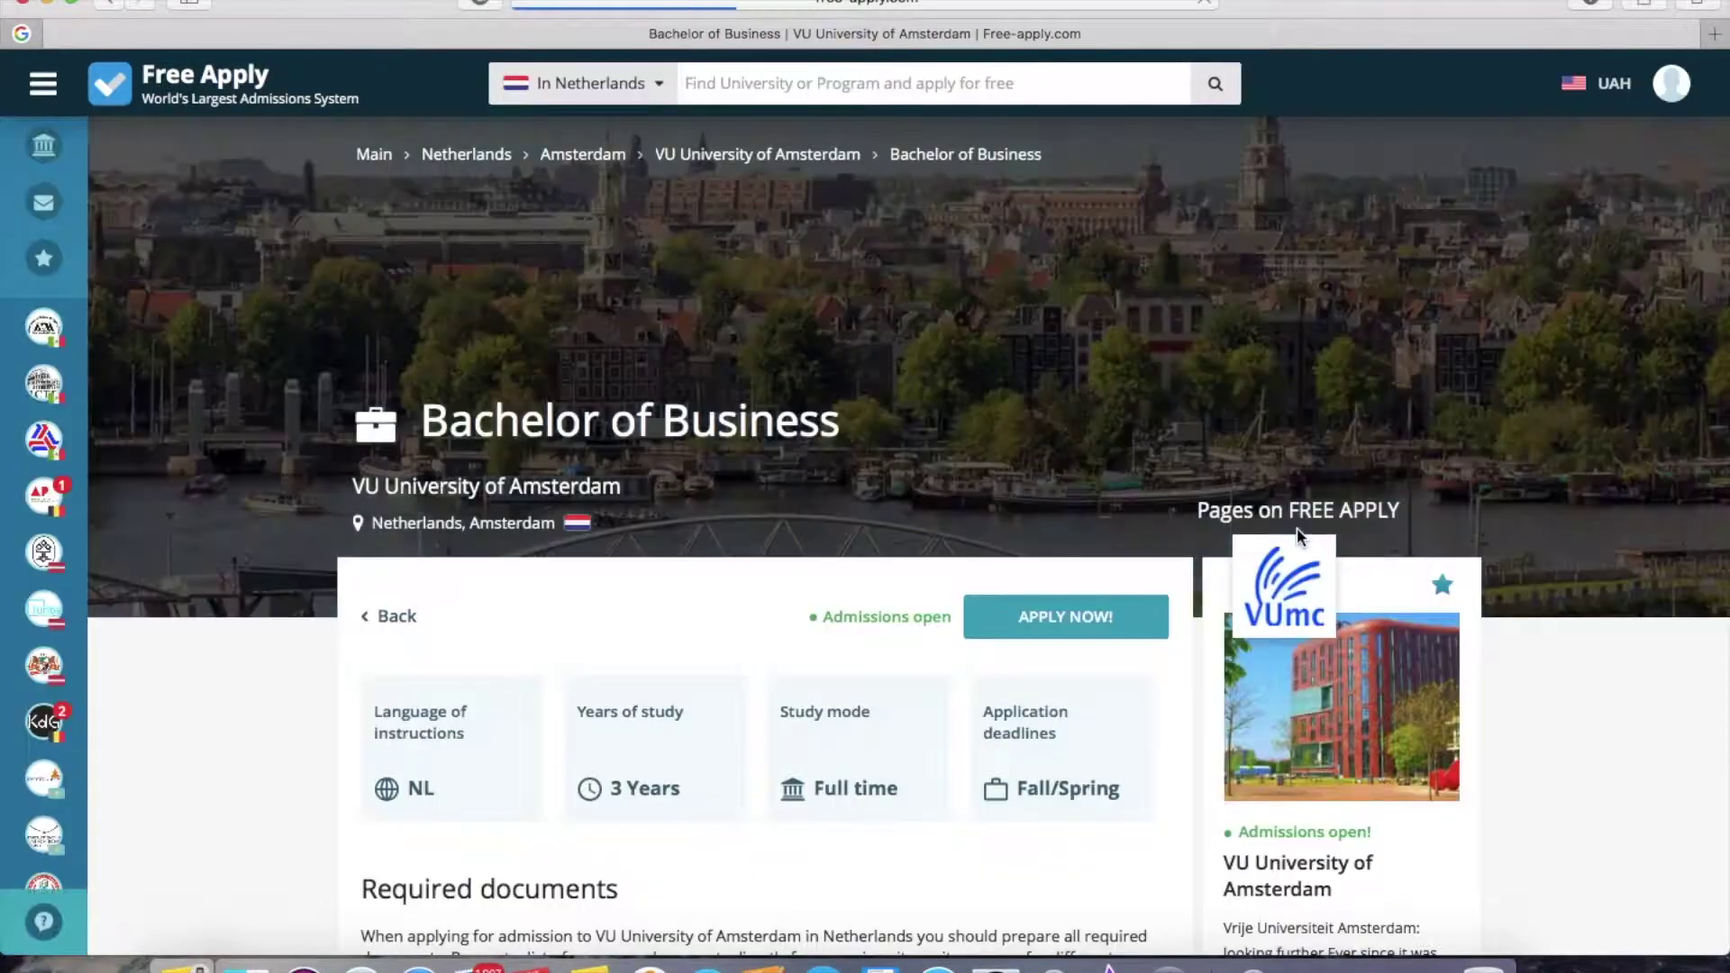
pyautogui.scroll(-3, 865, 883)
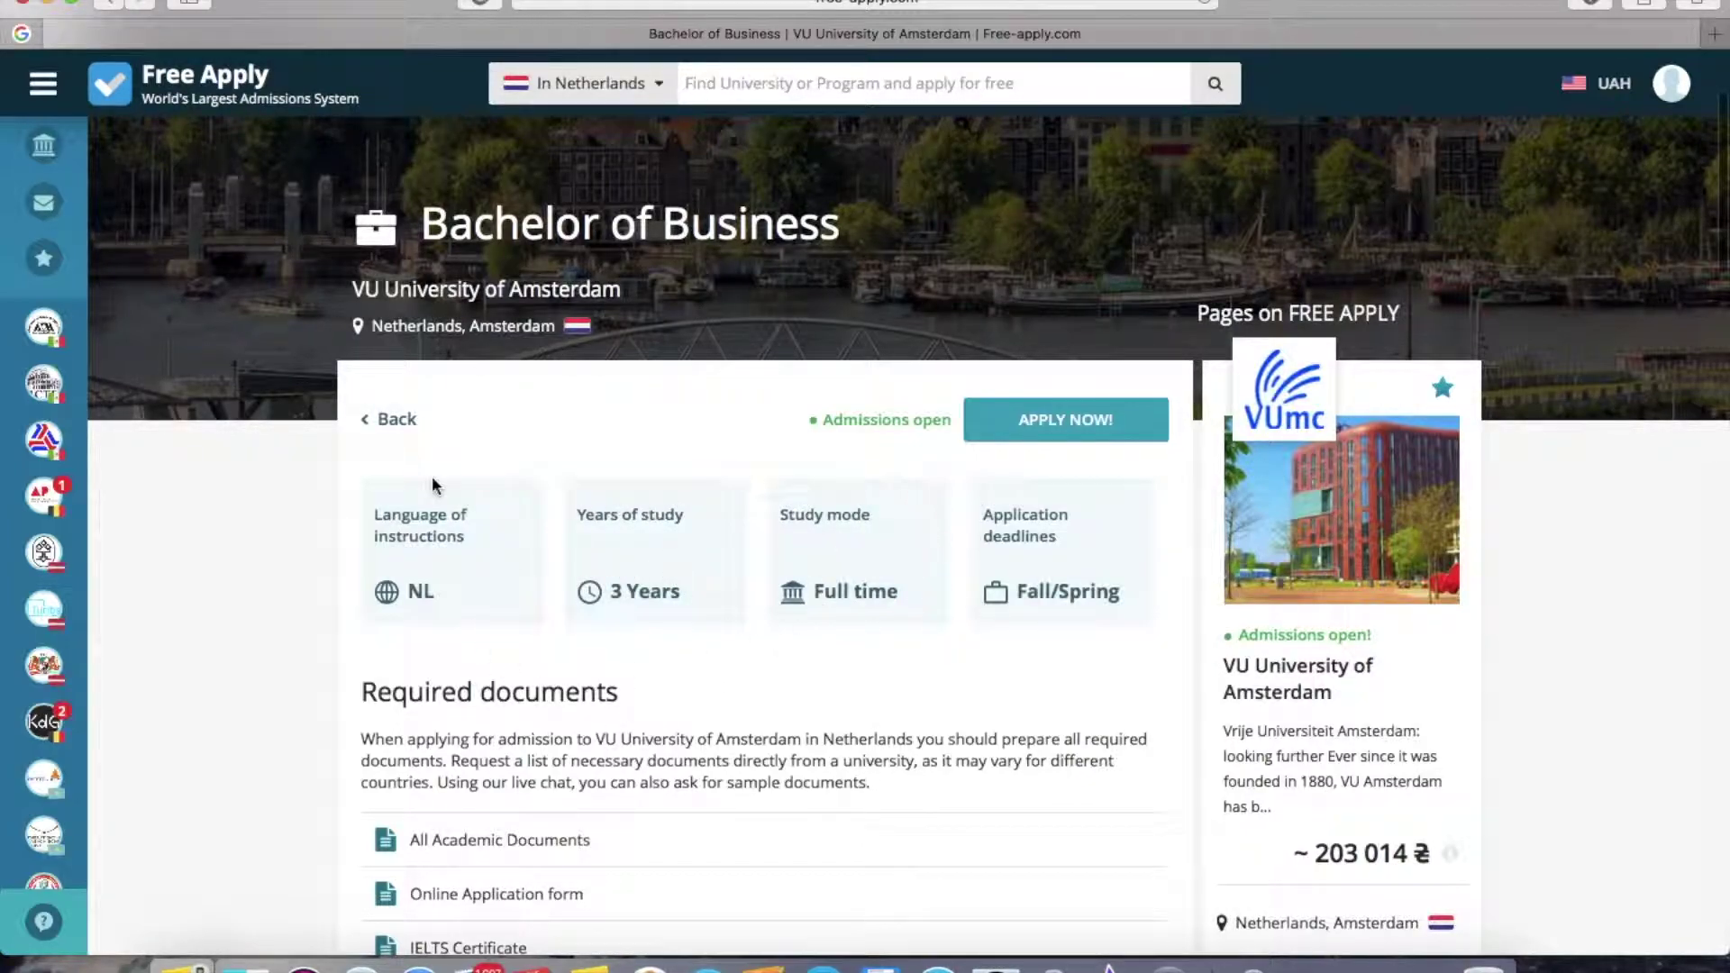
pyautogui.scroll(-8, 618, 689)
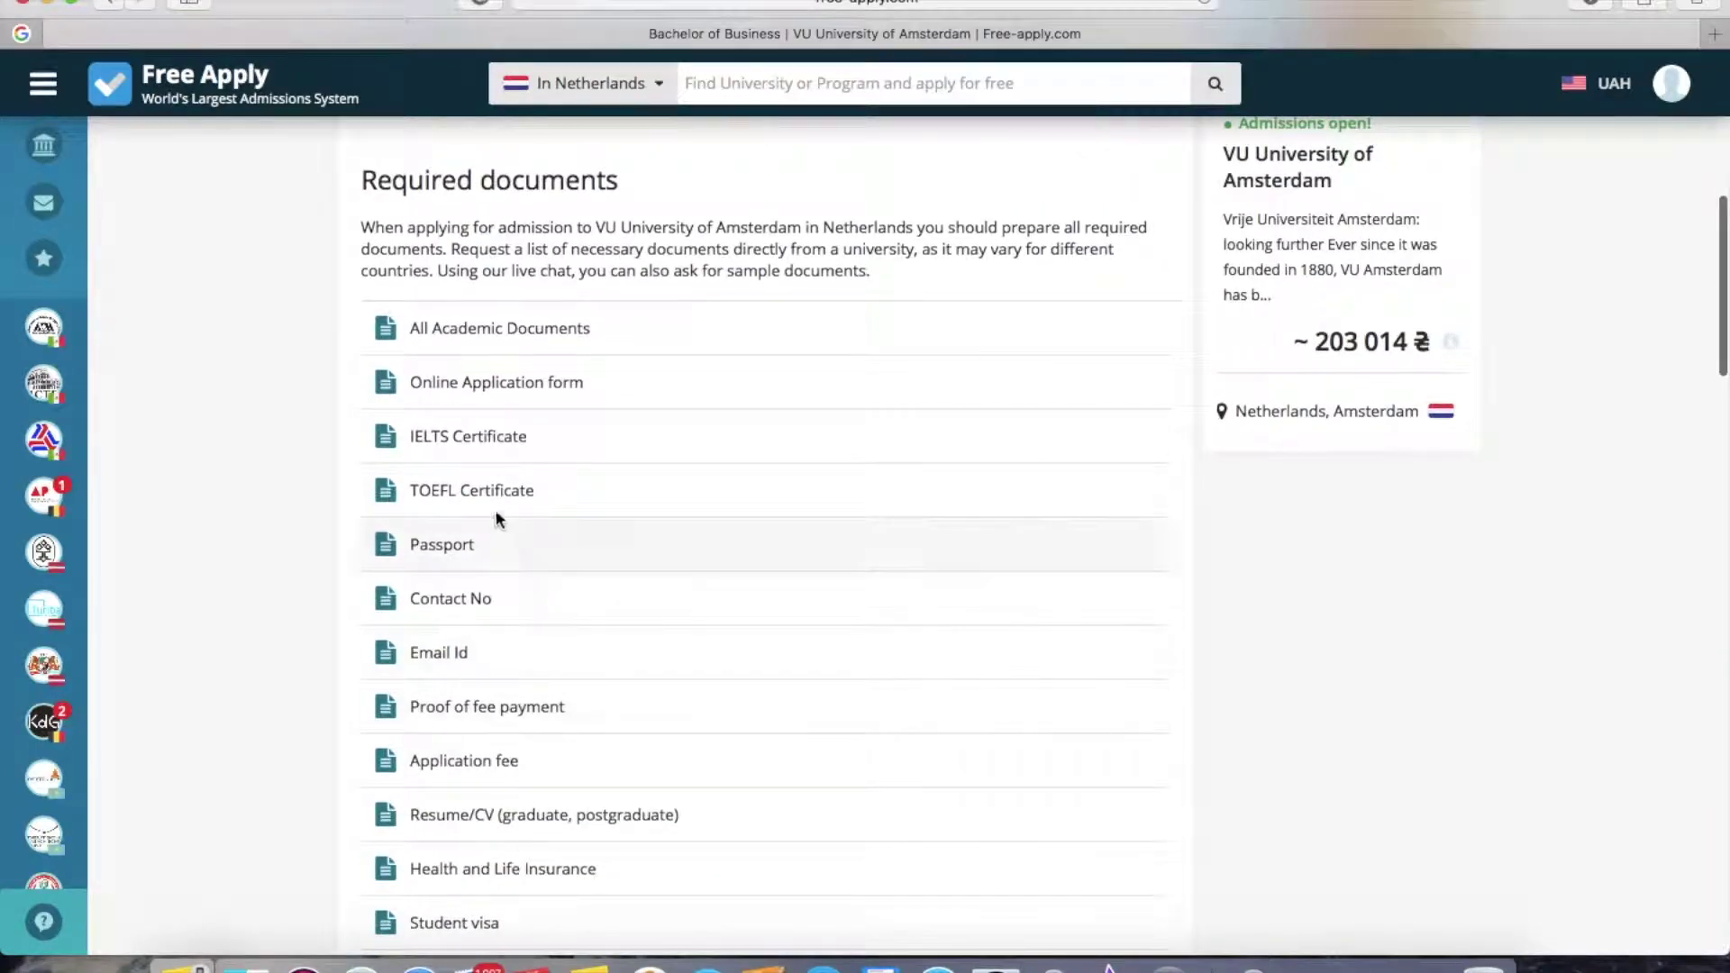
pyautogui.scroll(-2, 520, 573)
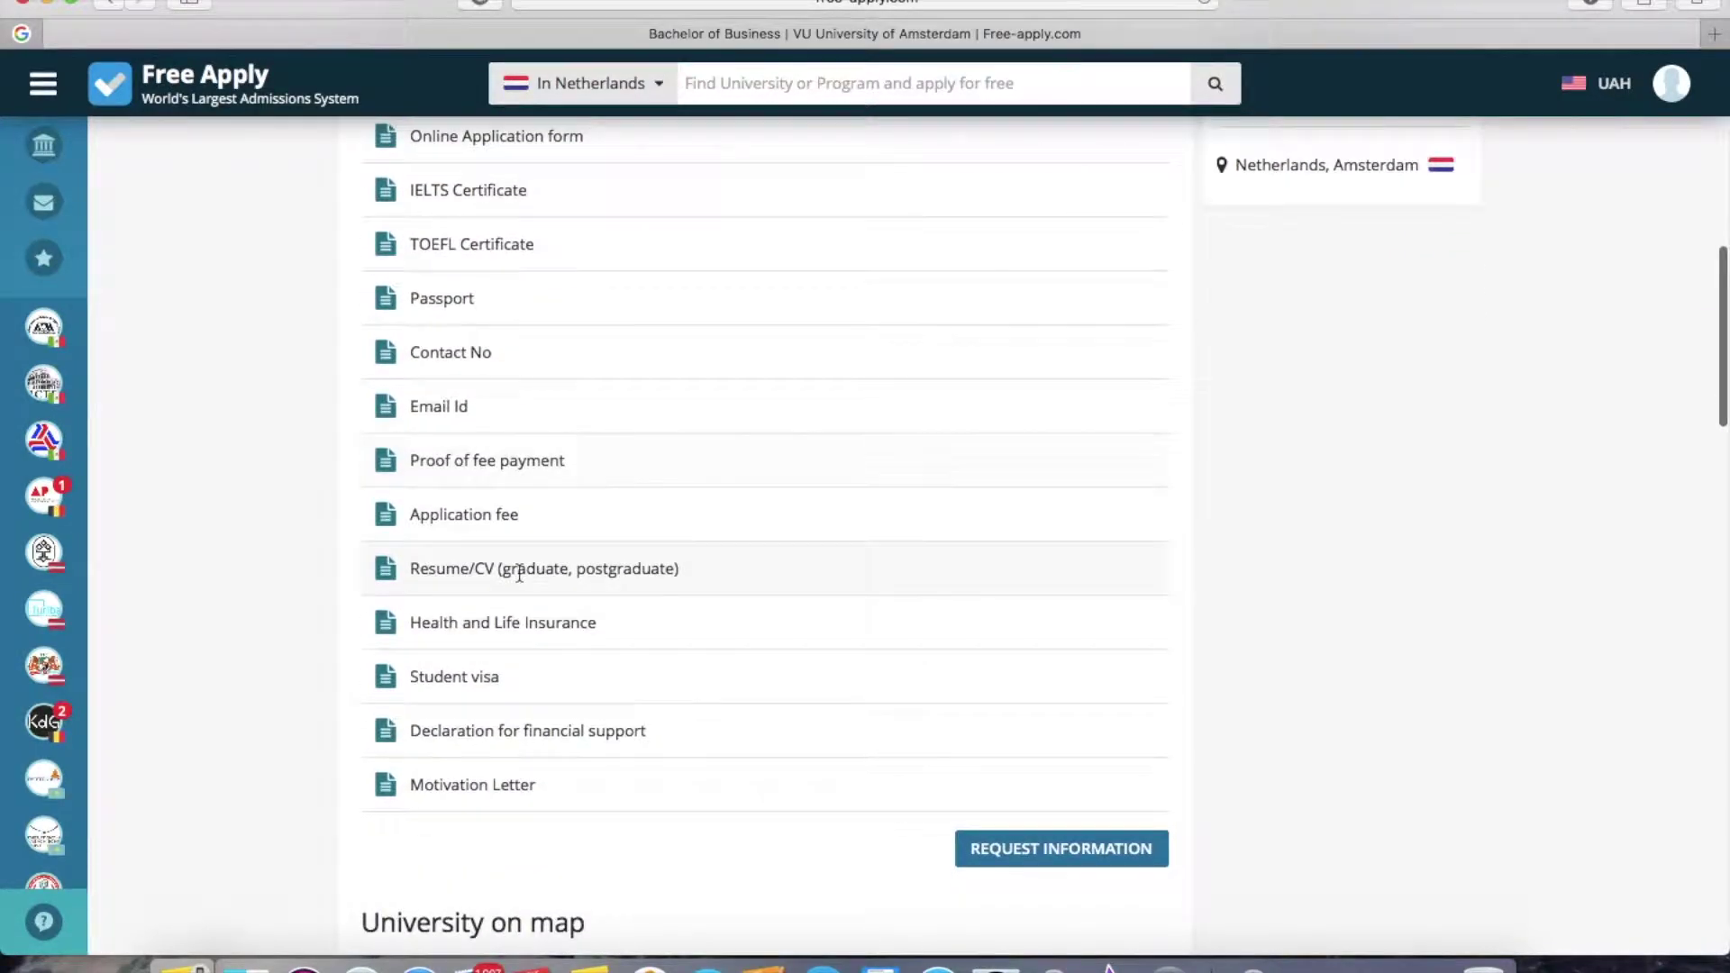
pyautogui.scroll(6, 520, 573)
pyautogui.scroll(5, 520, 572)
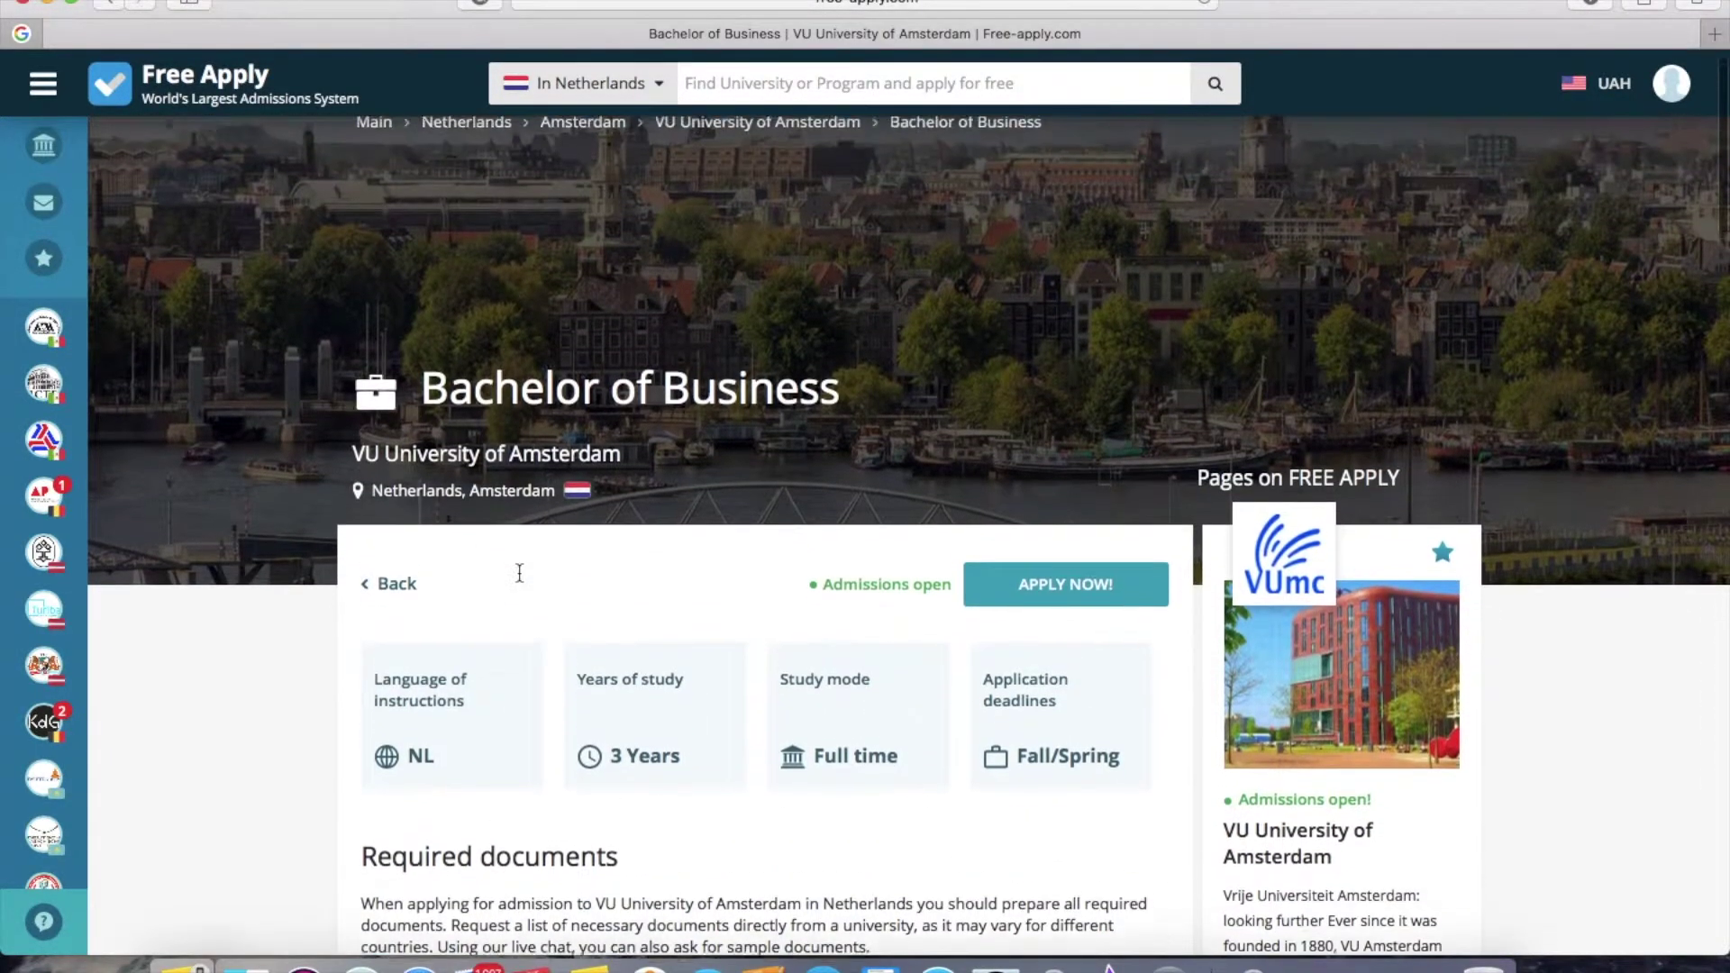
pyautogui.click(111, 3)
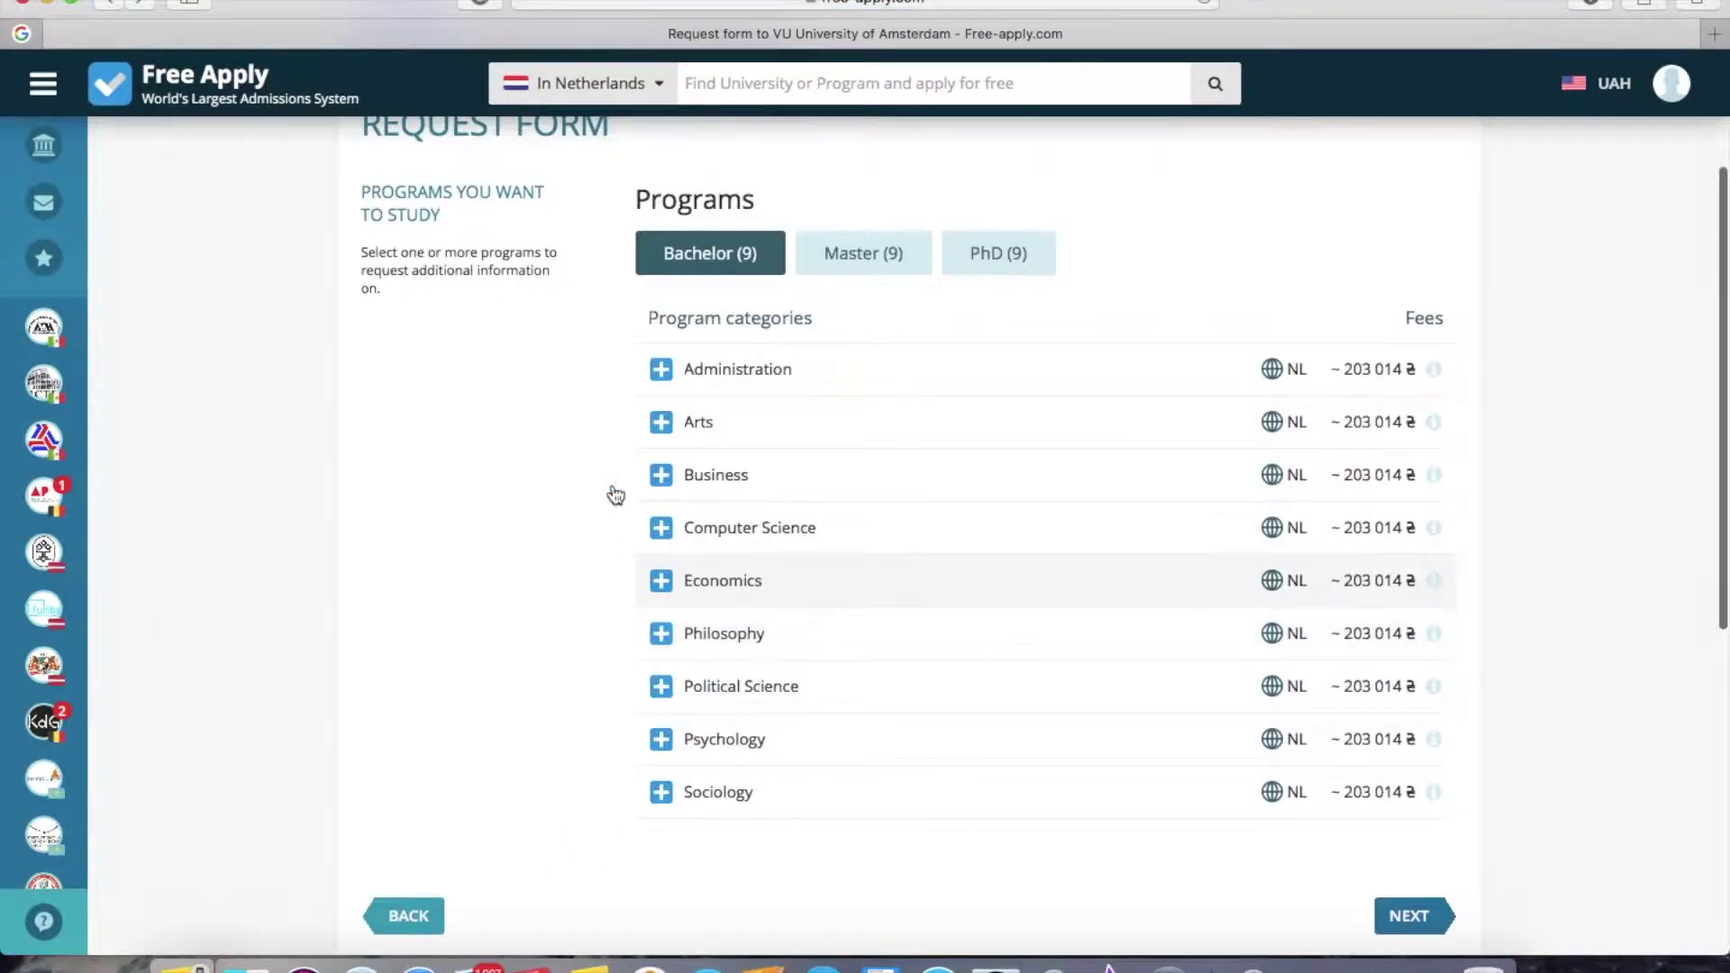
# Step: Select Bachelor of Business and Bachelor of Economics in the request form and continue
pyautogui.click(661, 474)
pyautogui.click(687, 533)
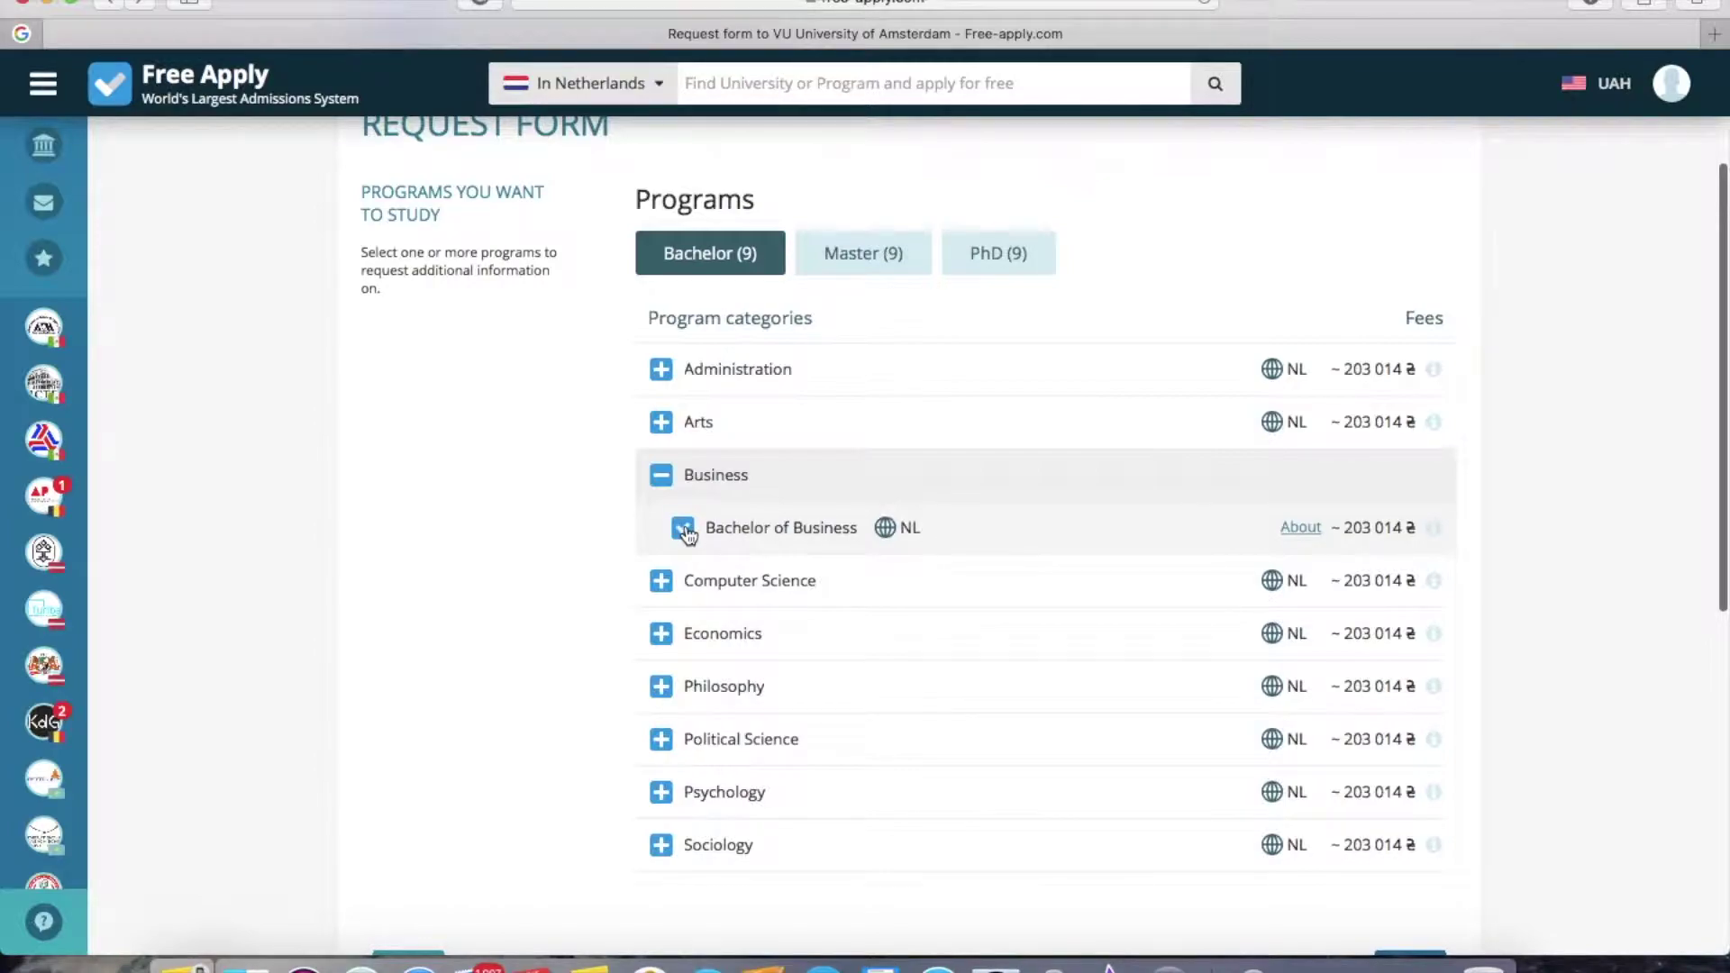
pyautogui.click(661, 636)
pyautogui.click(684, 690)
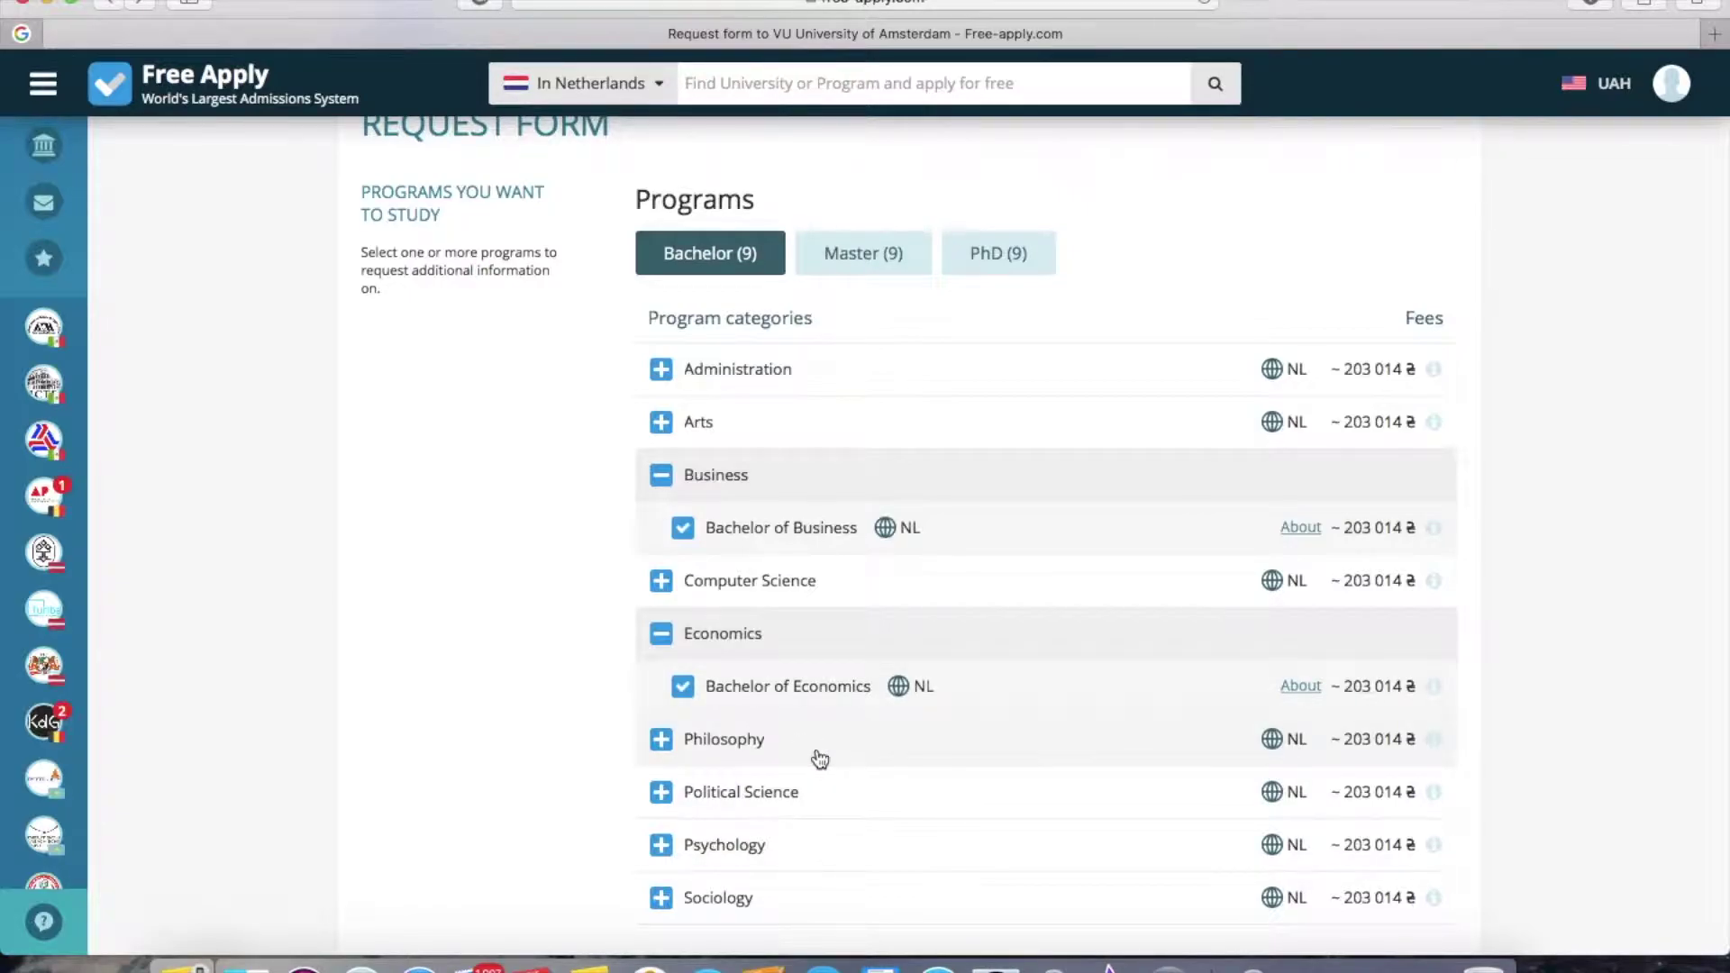
pyautogui.scroll(-5, 1081, 640)
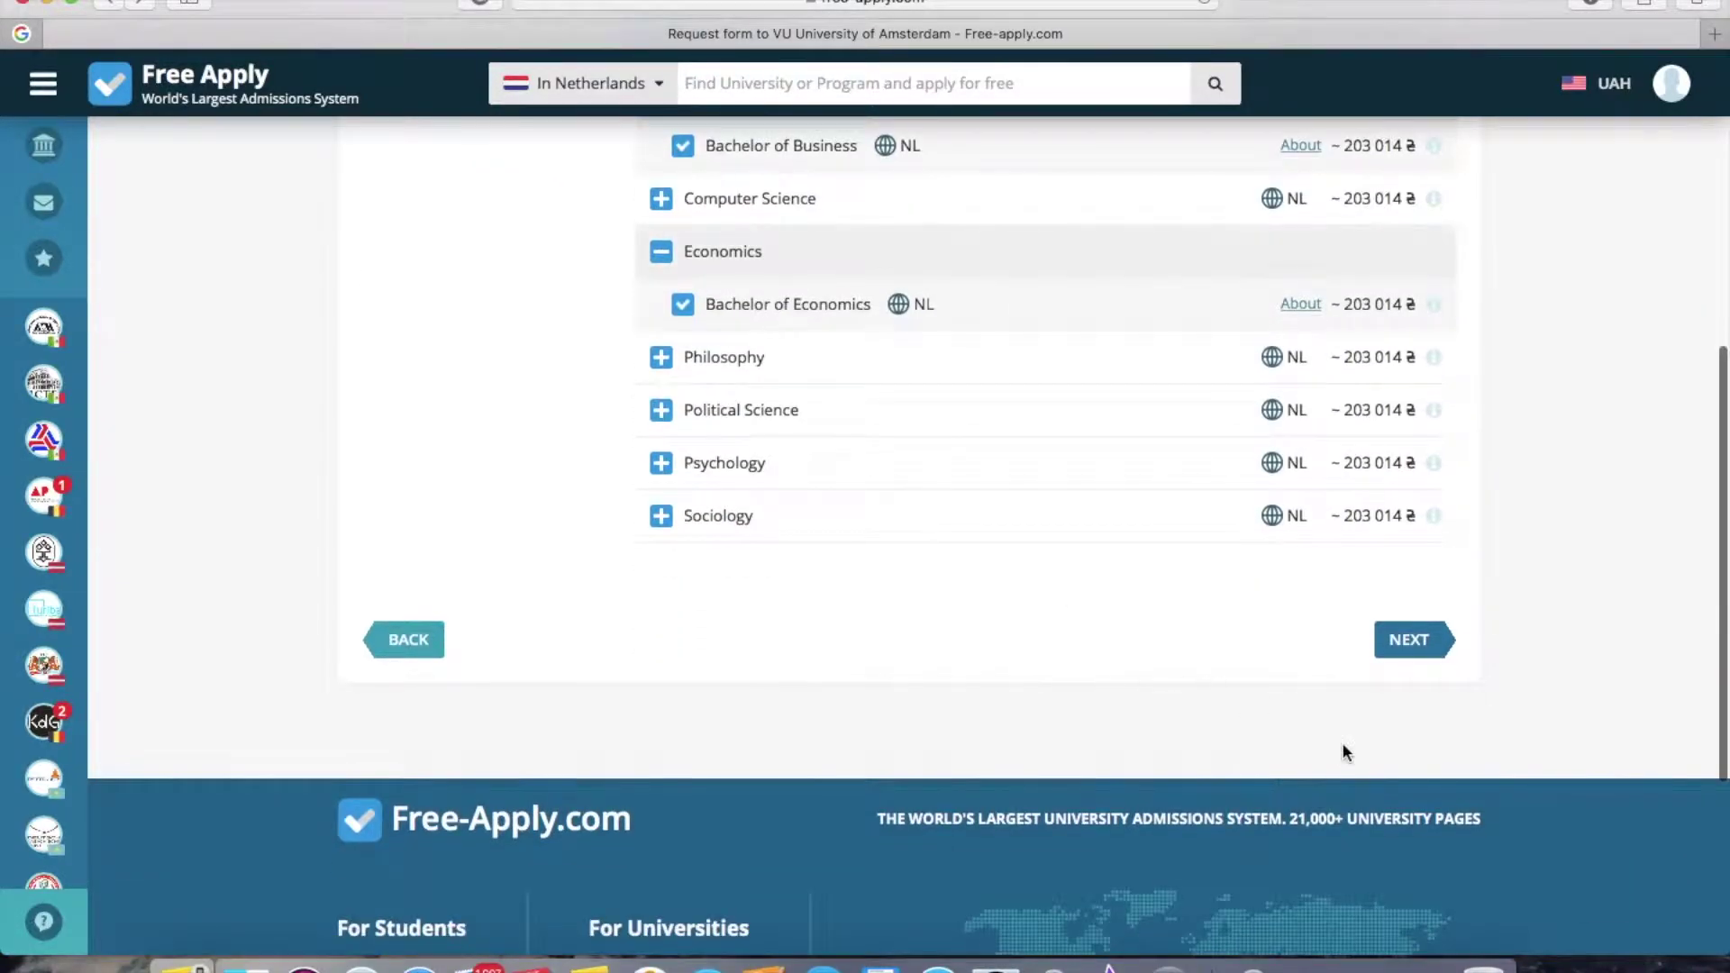
pyautogui.click(1401, 645)
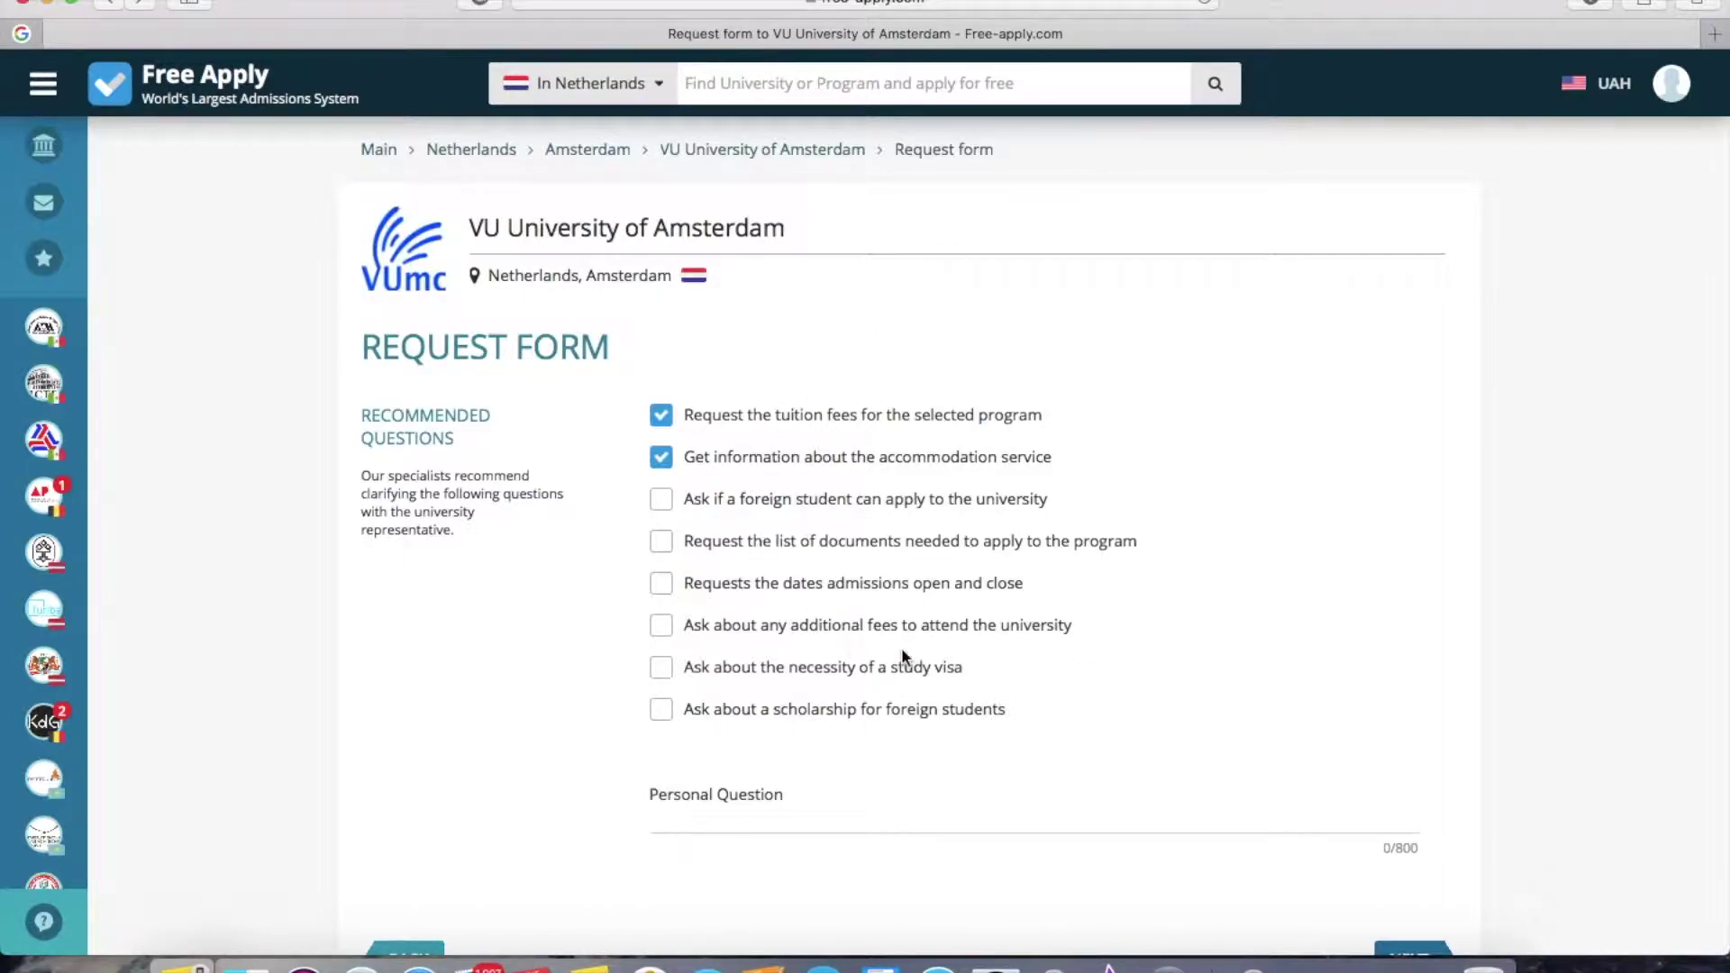
# Step: Add the personal question 'How much international students study at the university?' and continue
pyautogui.click(678, 828)
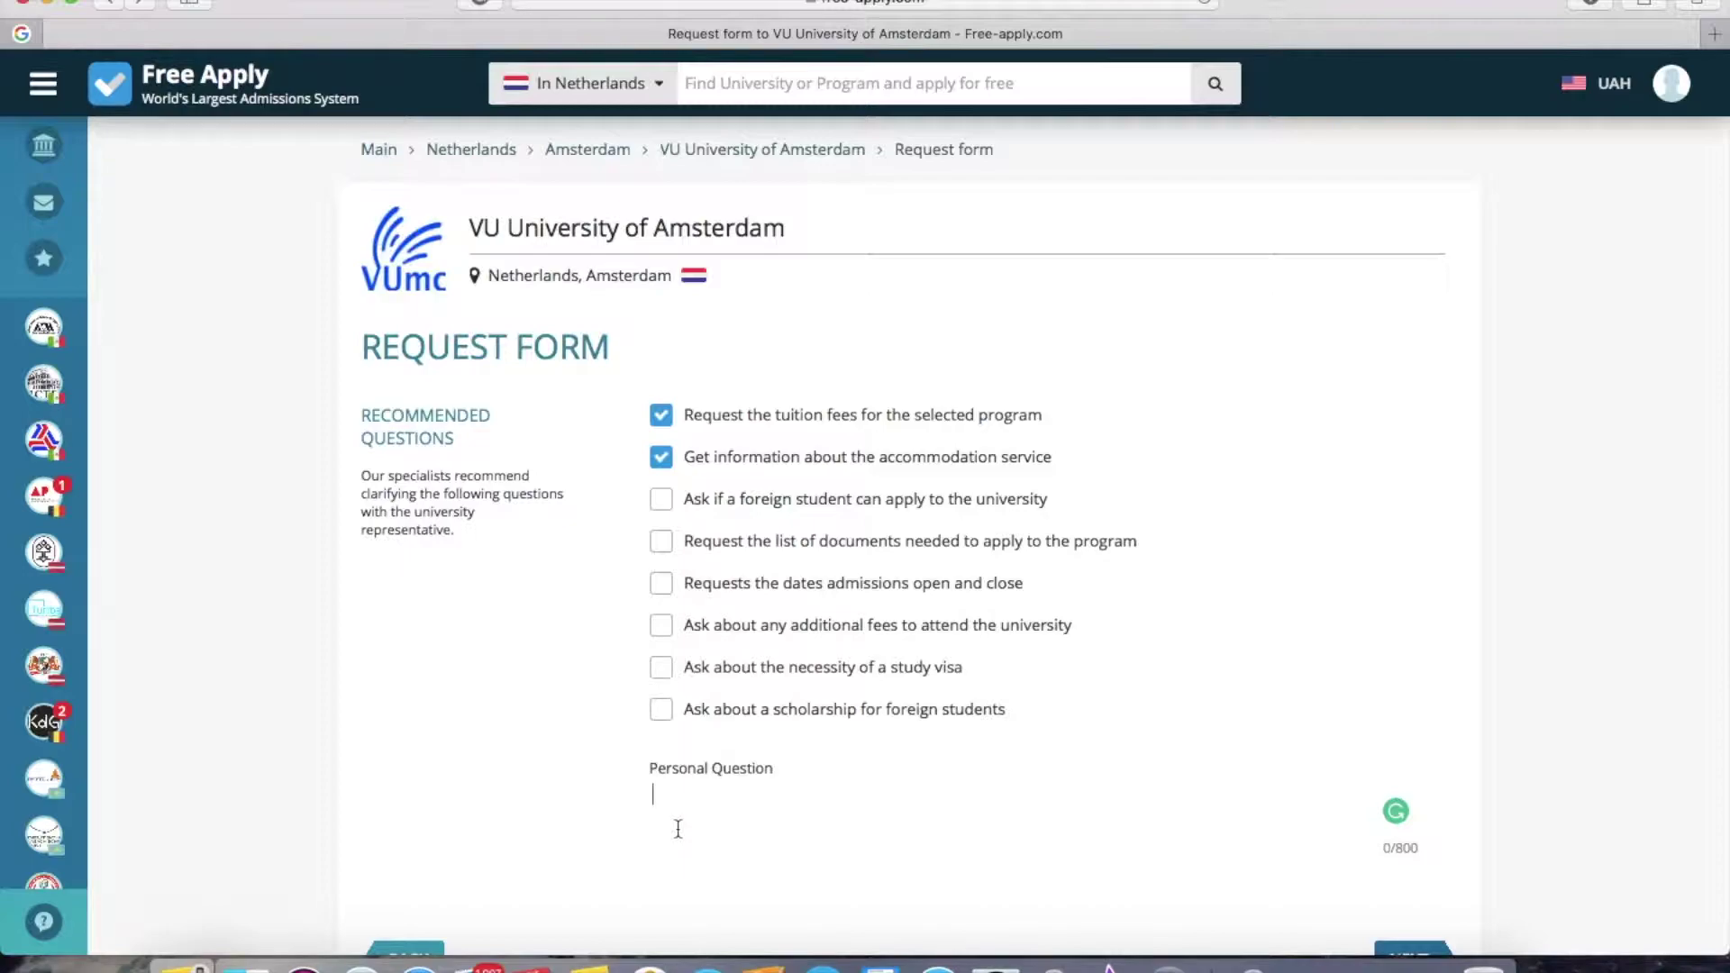
pyautogui.write('How much international students study at the university?')
pyautogui.scroll(-5, 1069, 874)
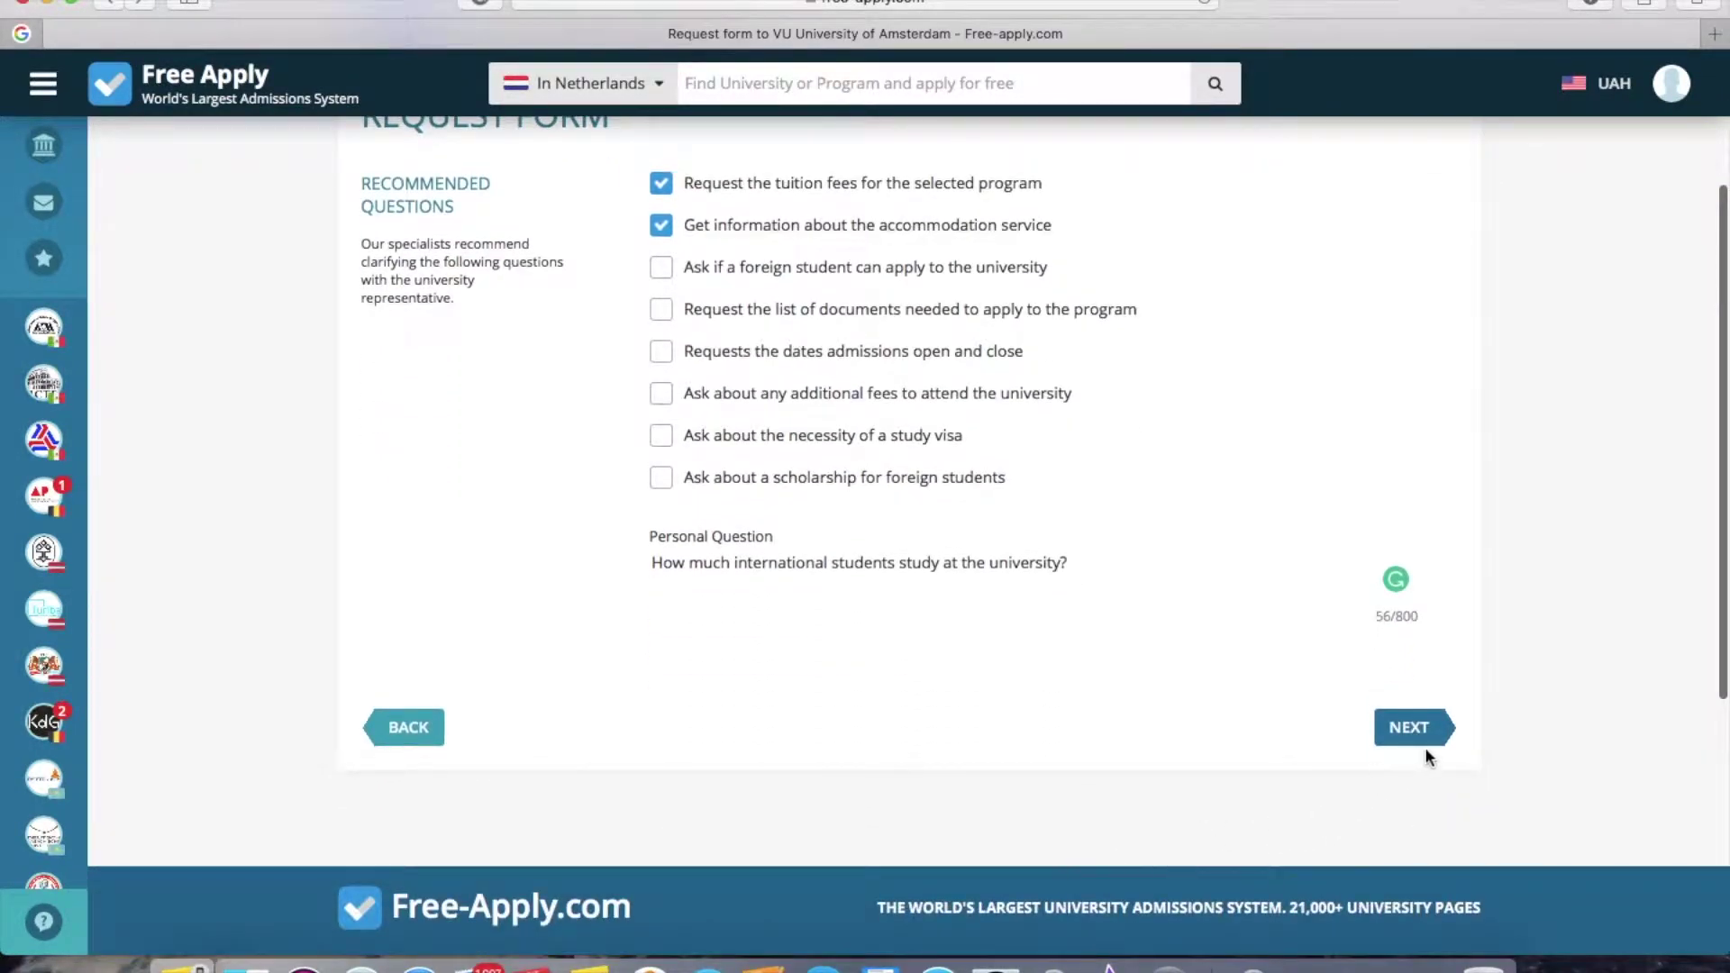
pyautogui.click(1421, 742)
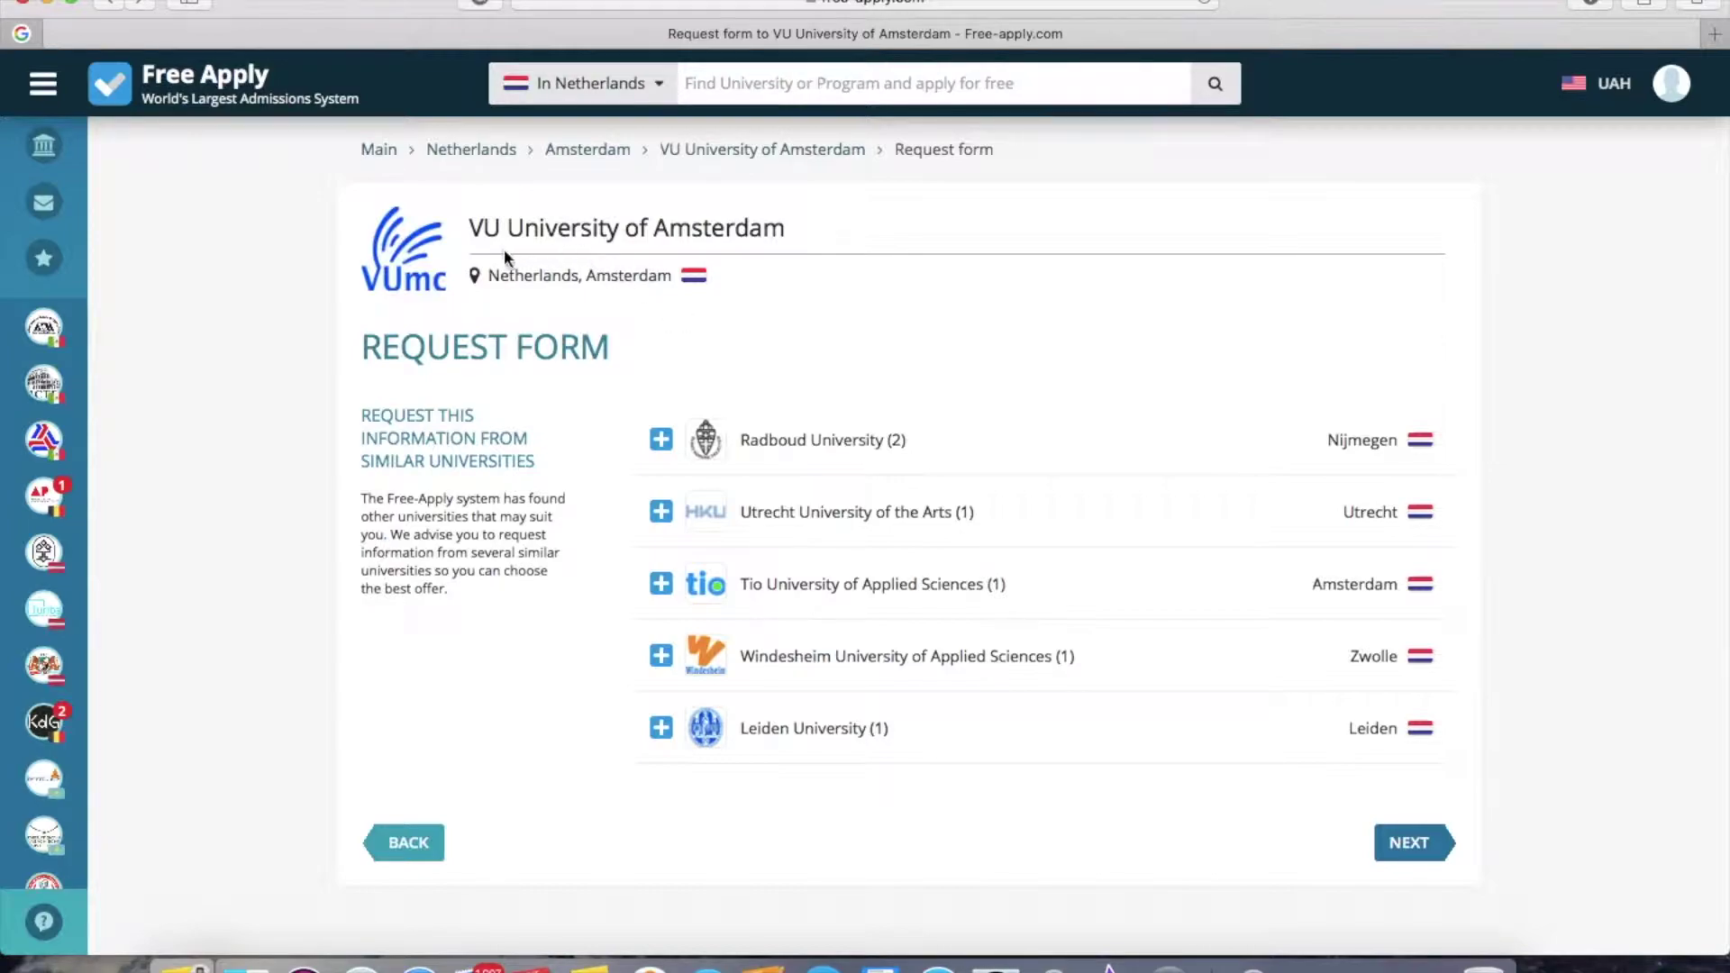
# Step: Untick Radboud University's suggested Bachelor of Economics and Bachelor of Business programs
pyautogui.moveTo(470, 227); pyautogui.dragTo(809, 261)
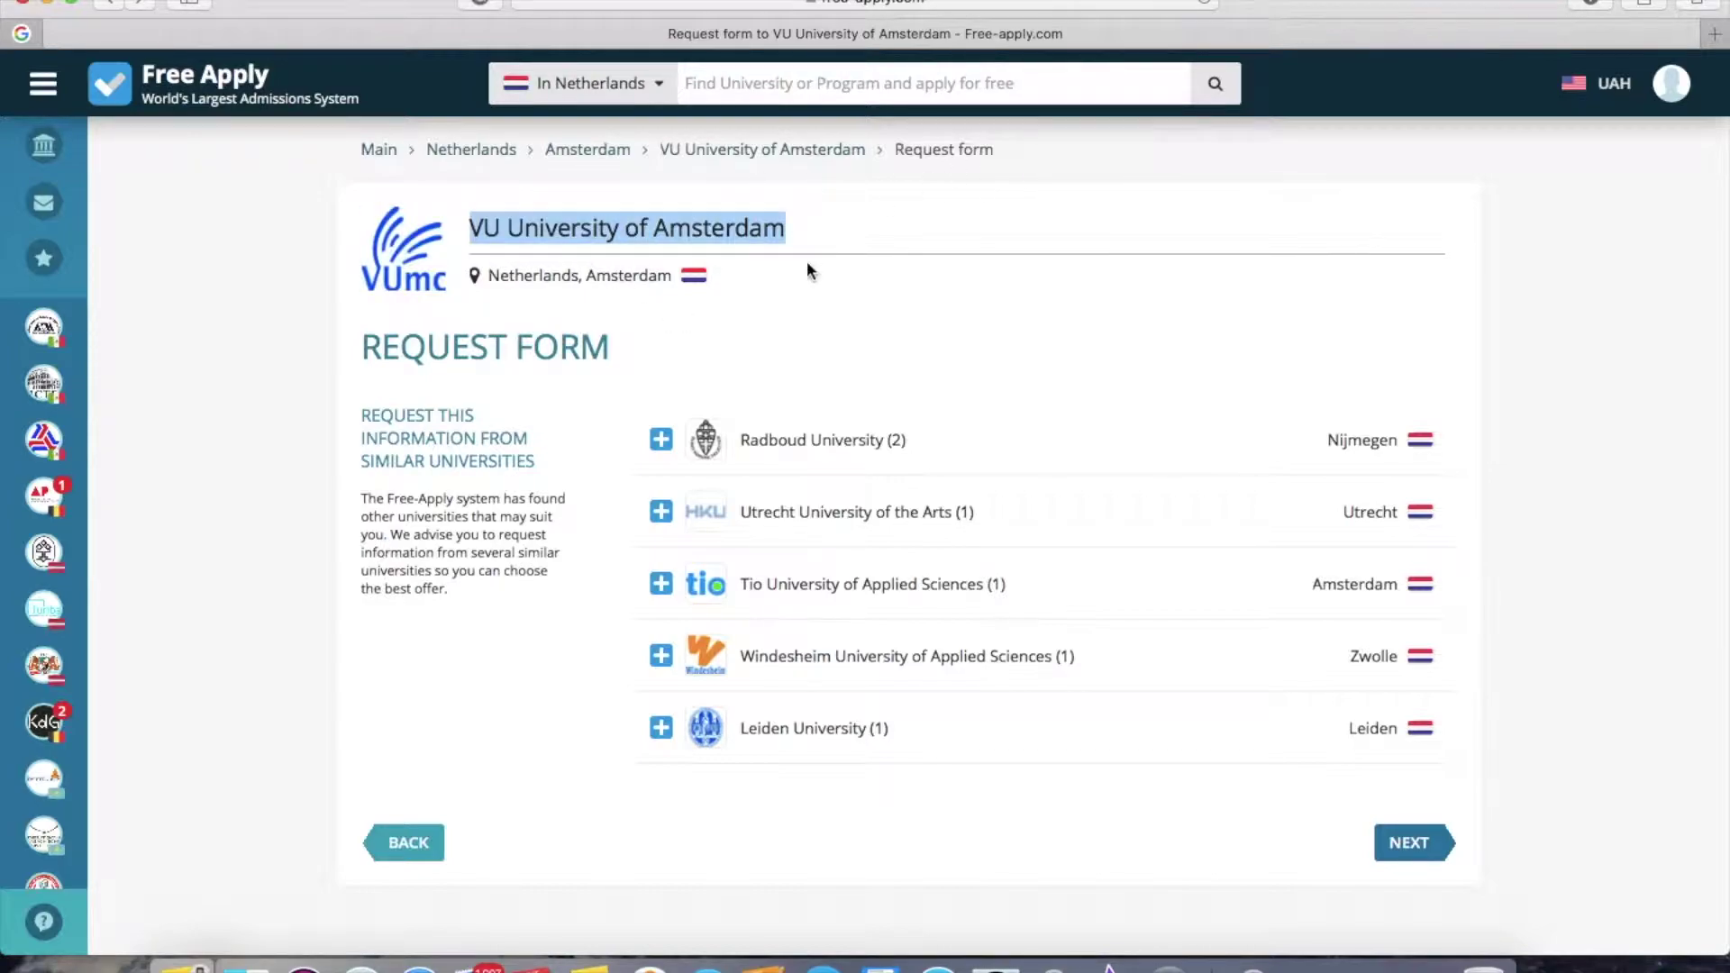
pyautogui.click(807, 261)
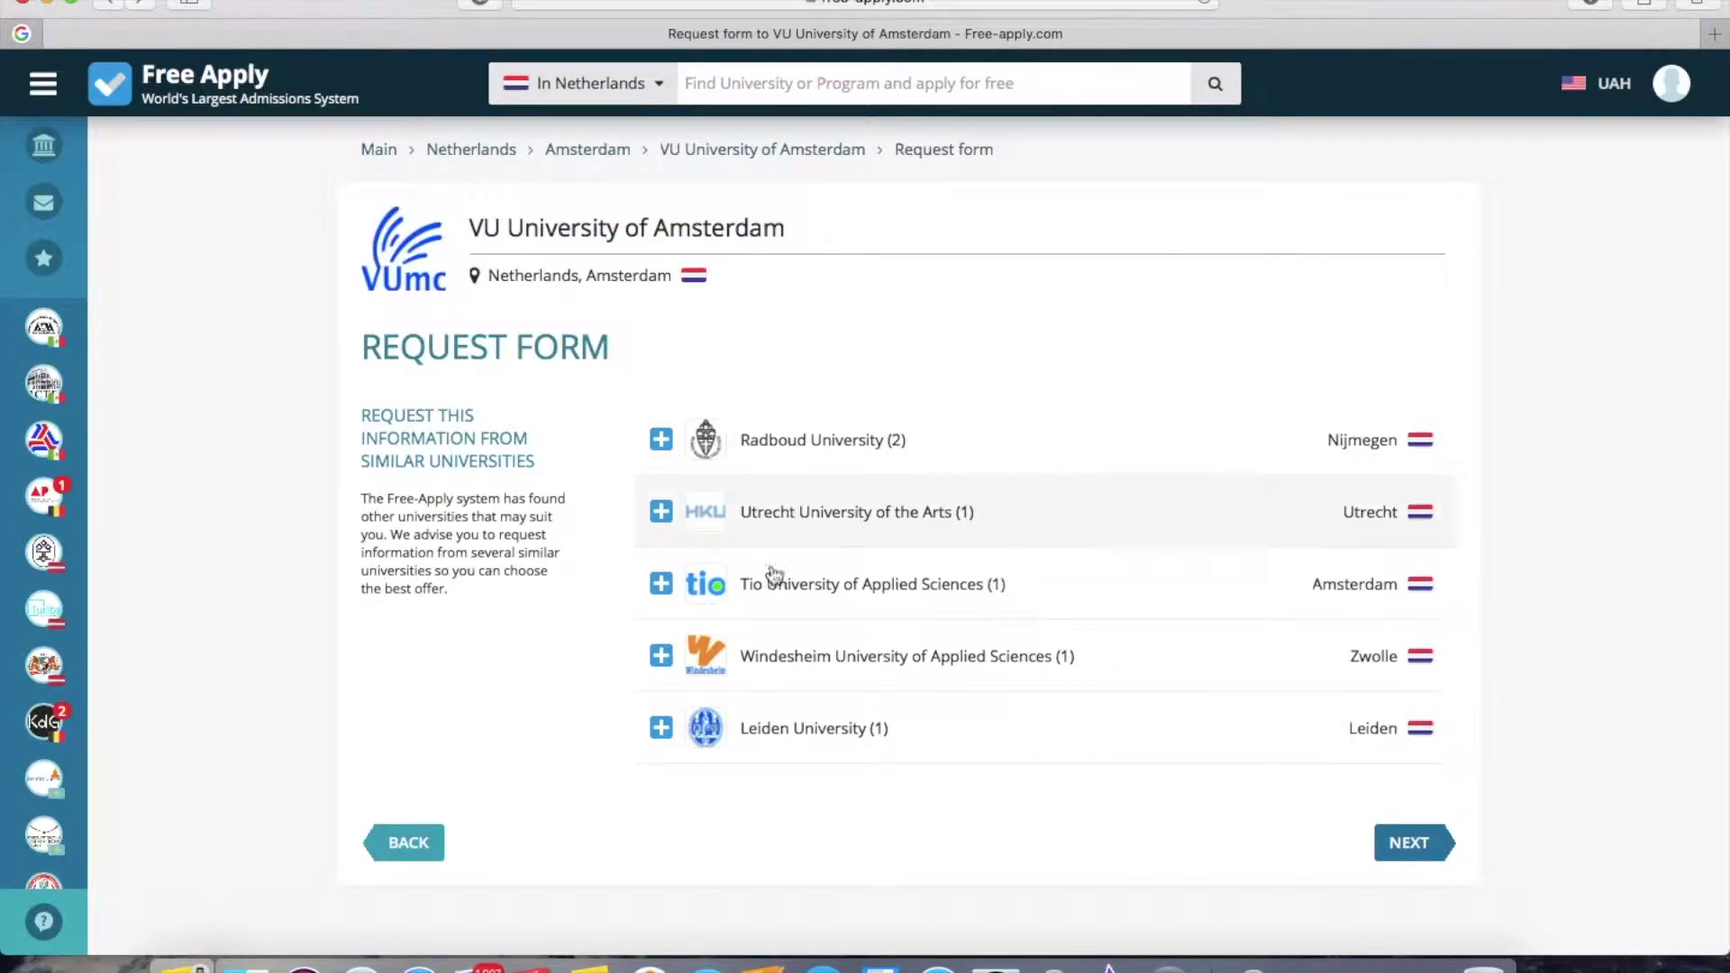
pyautogui.click(659, 735)
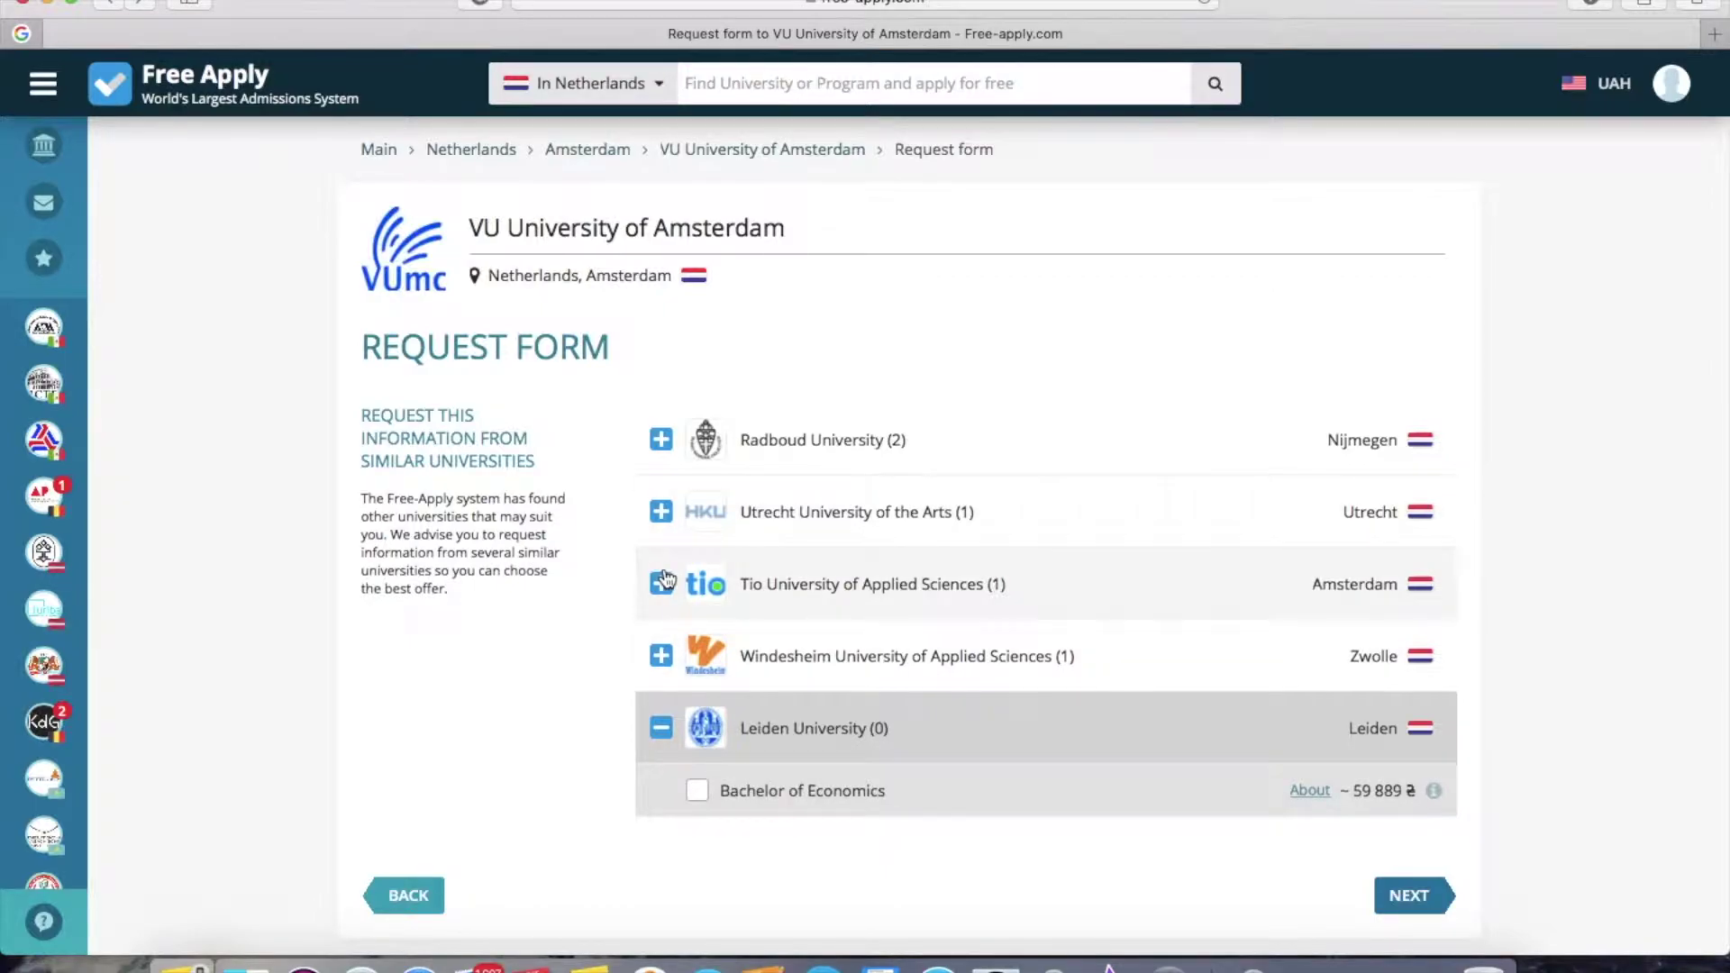
pyautogui.click(662, 582)
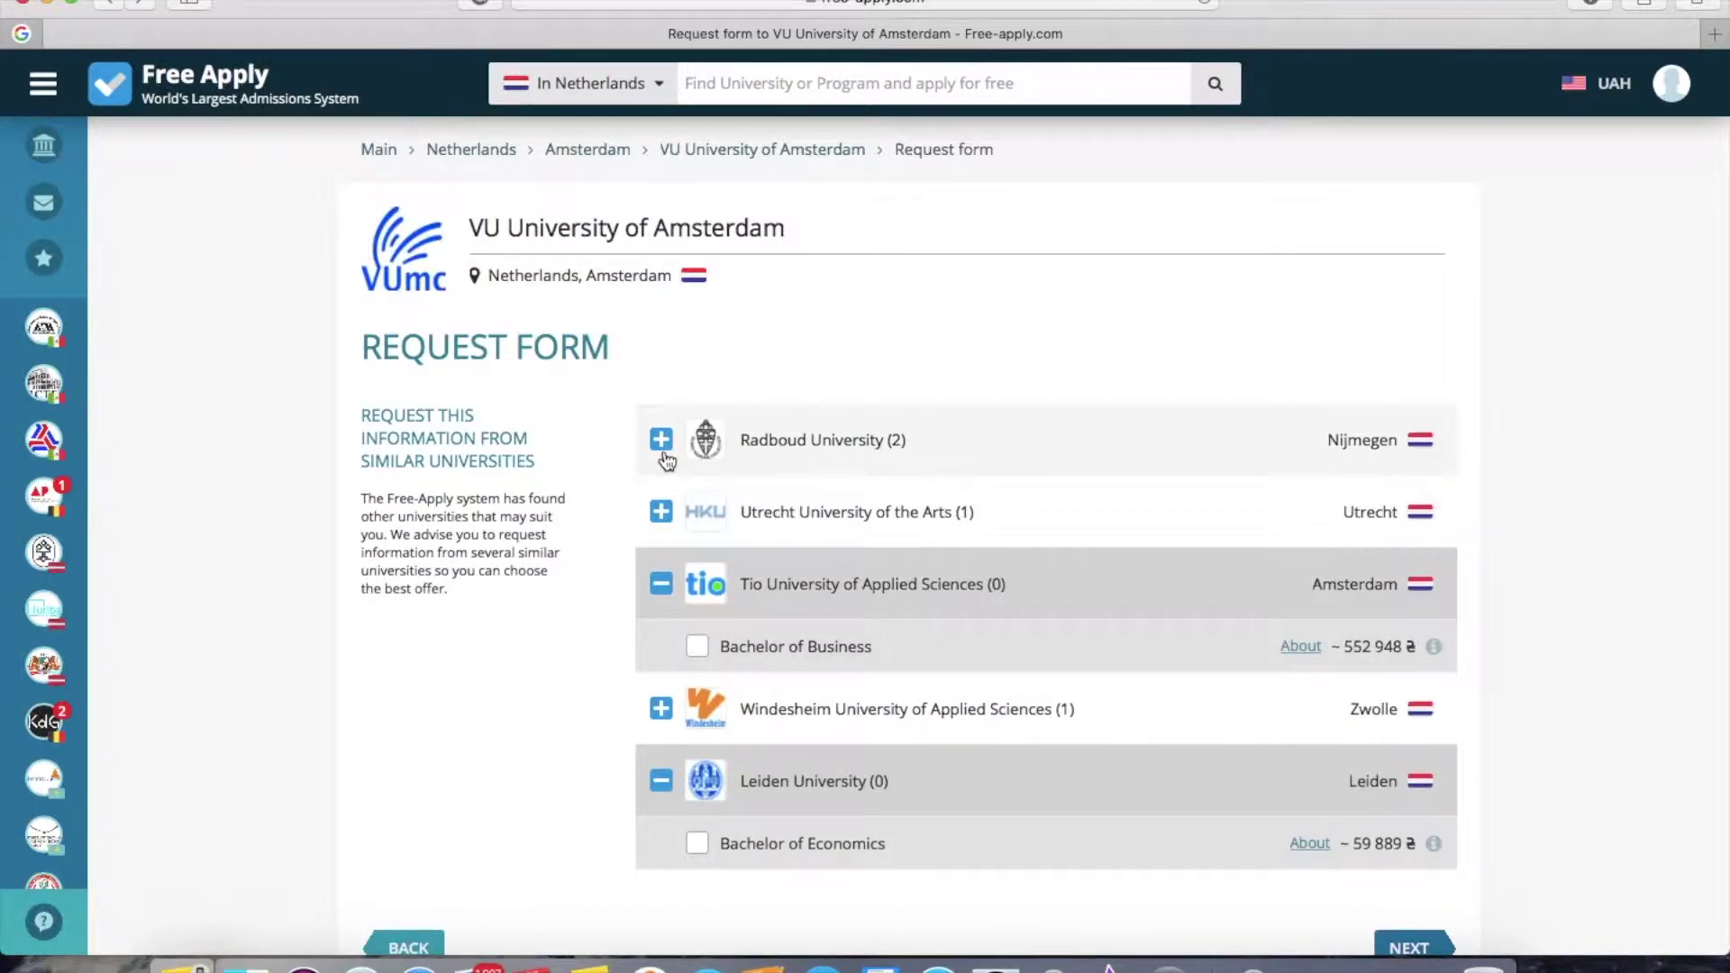
pyautogui.click(662, 439)
pyautogui.click(697, 502)
pyautogui.click(699, 556)
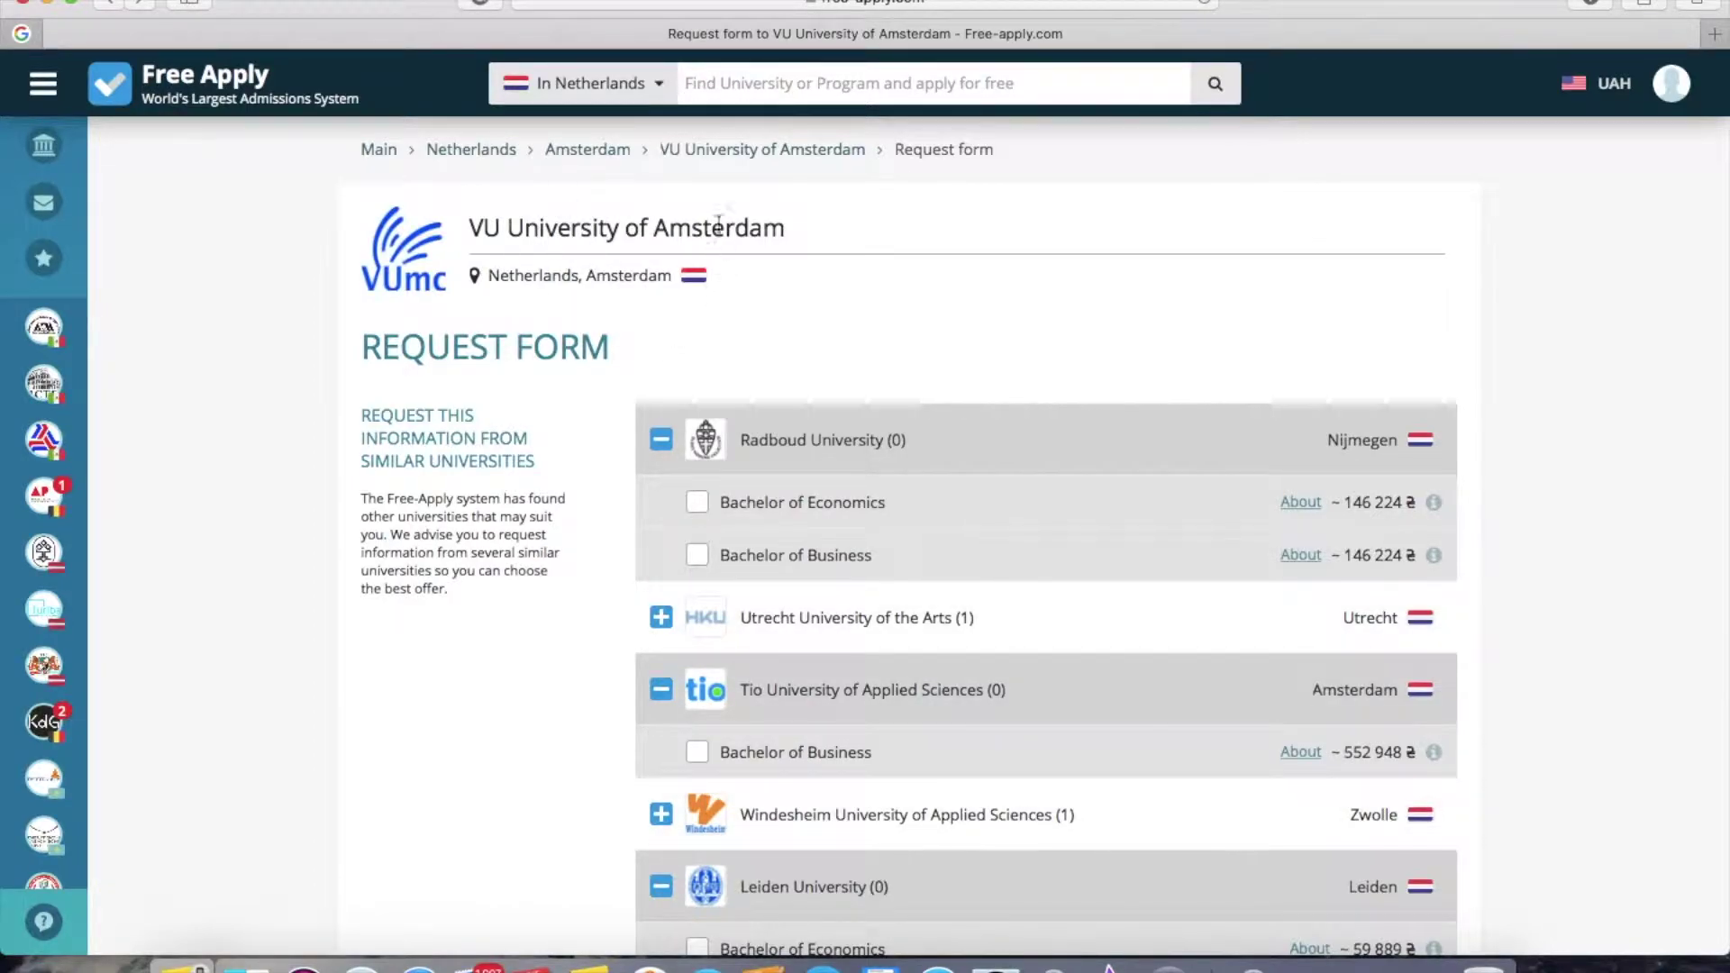
# Step: Preview the message and send the request to VU University of Amsterdam
pyautogui.scroll(-5, 872, 436)
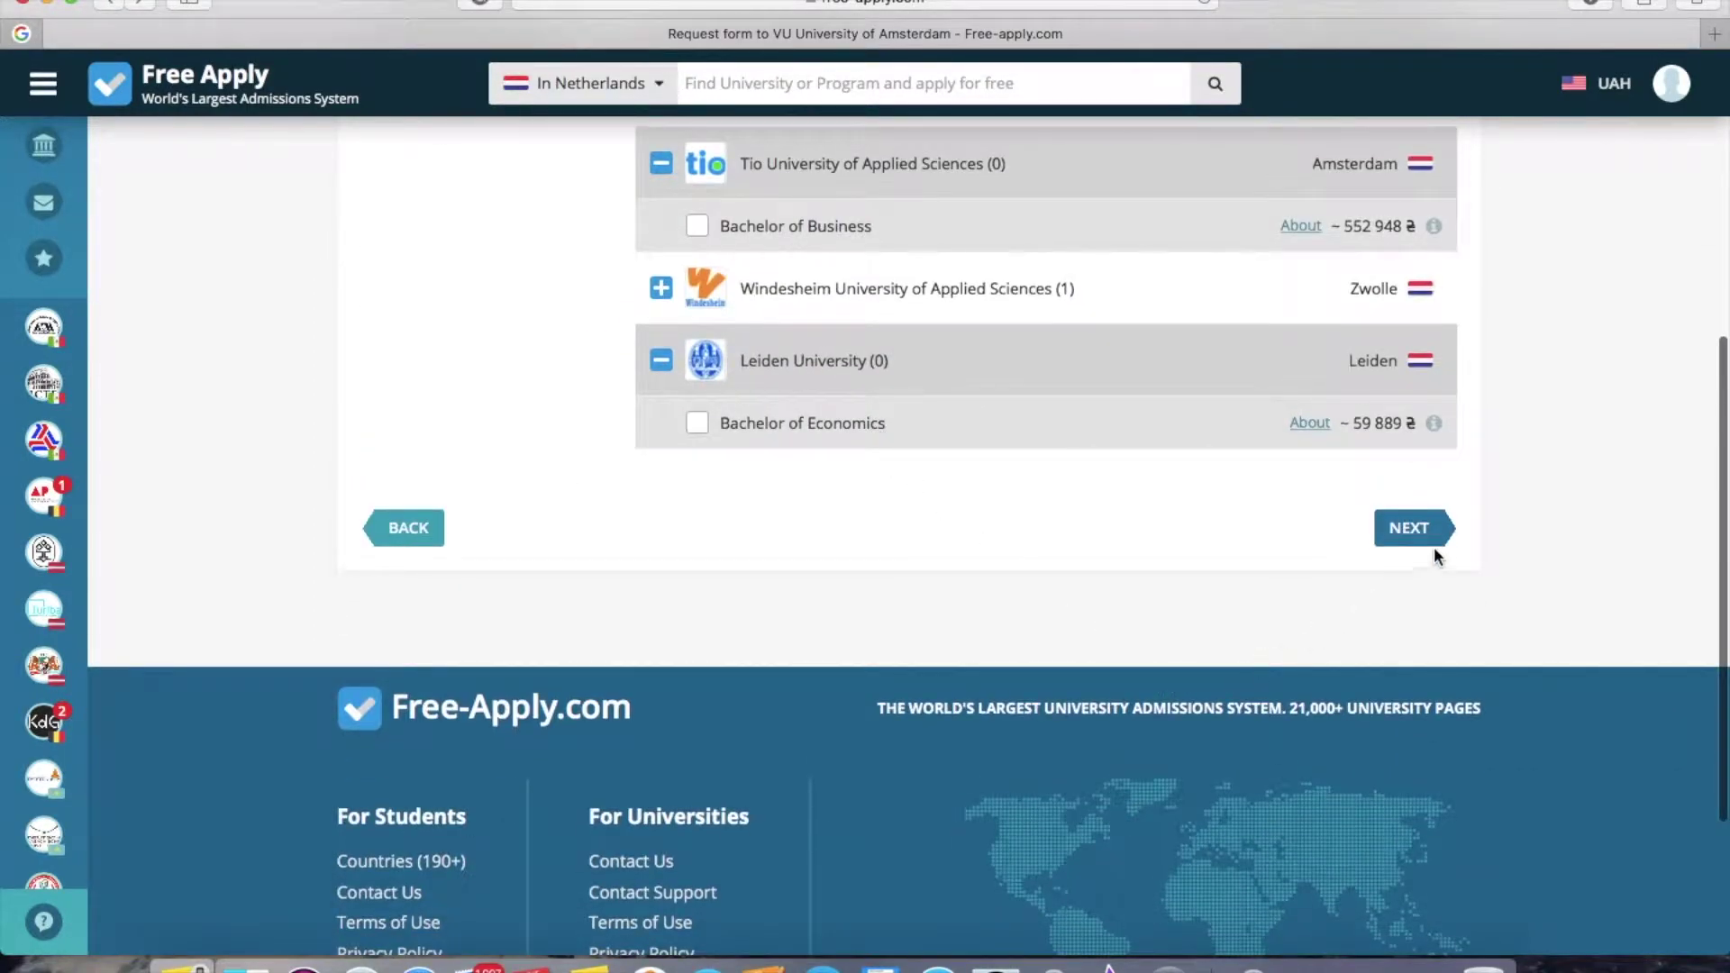
pyautogui.click(1409, 532)
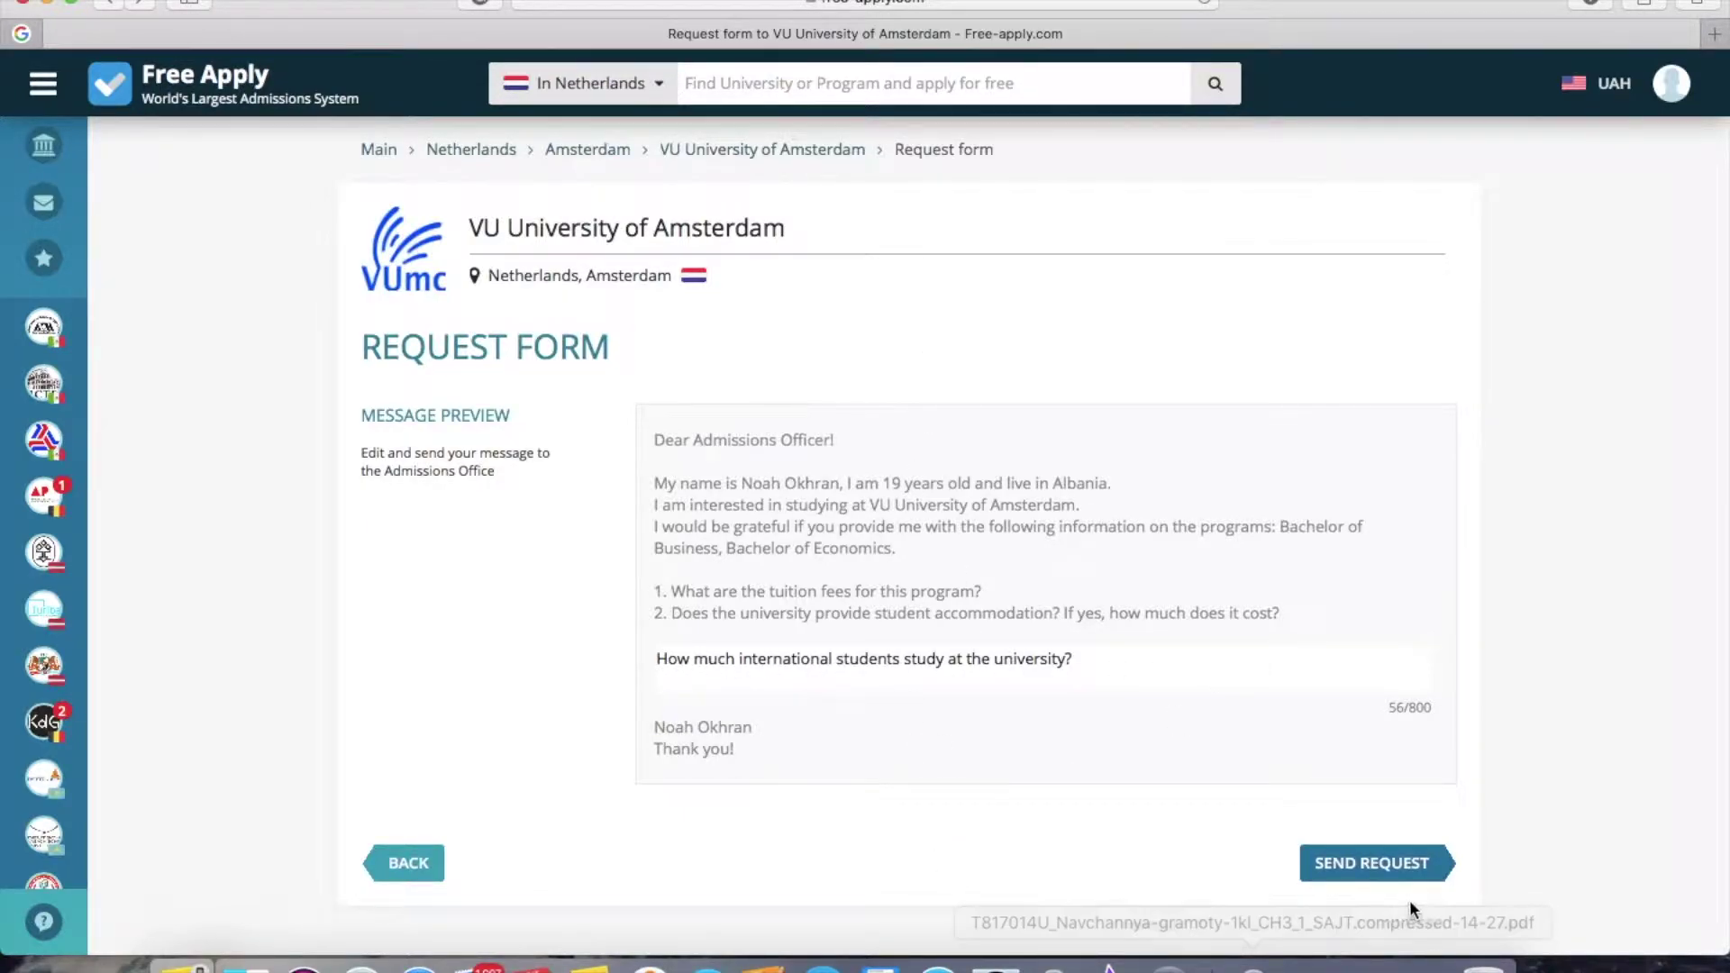
pyautogui.click(1405, 865)
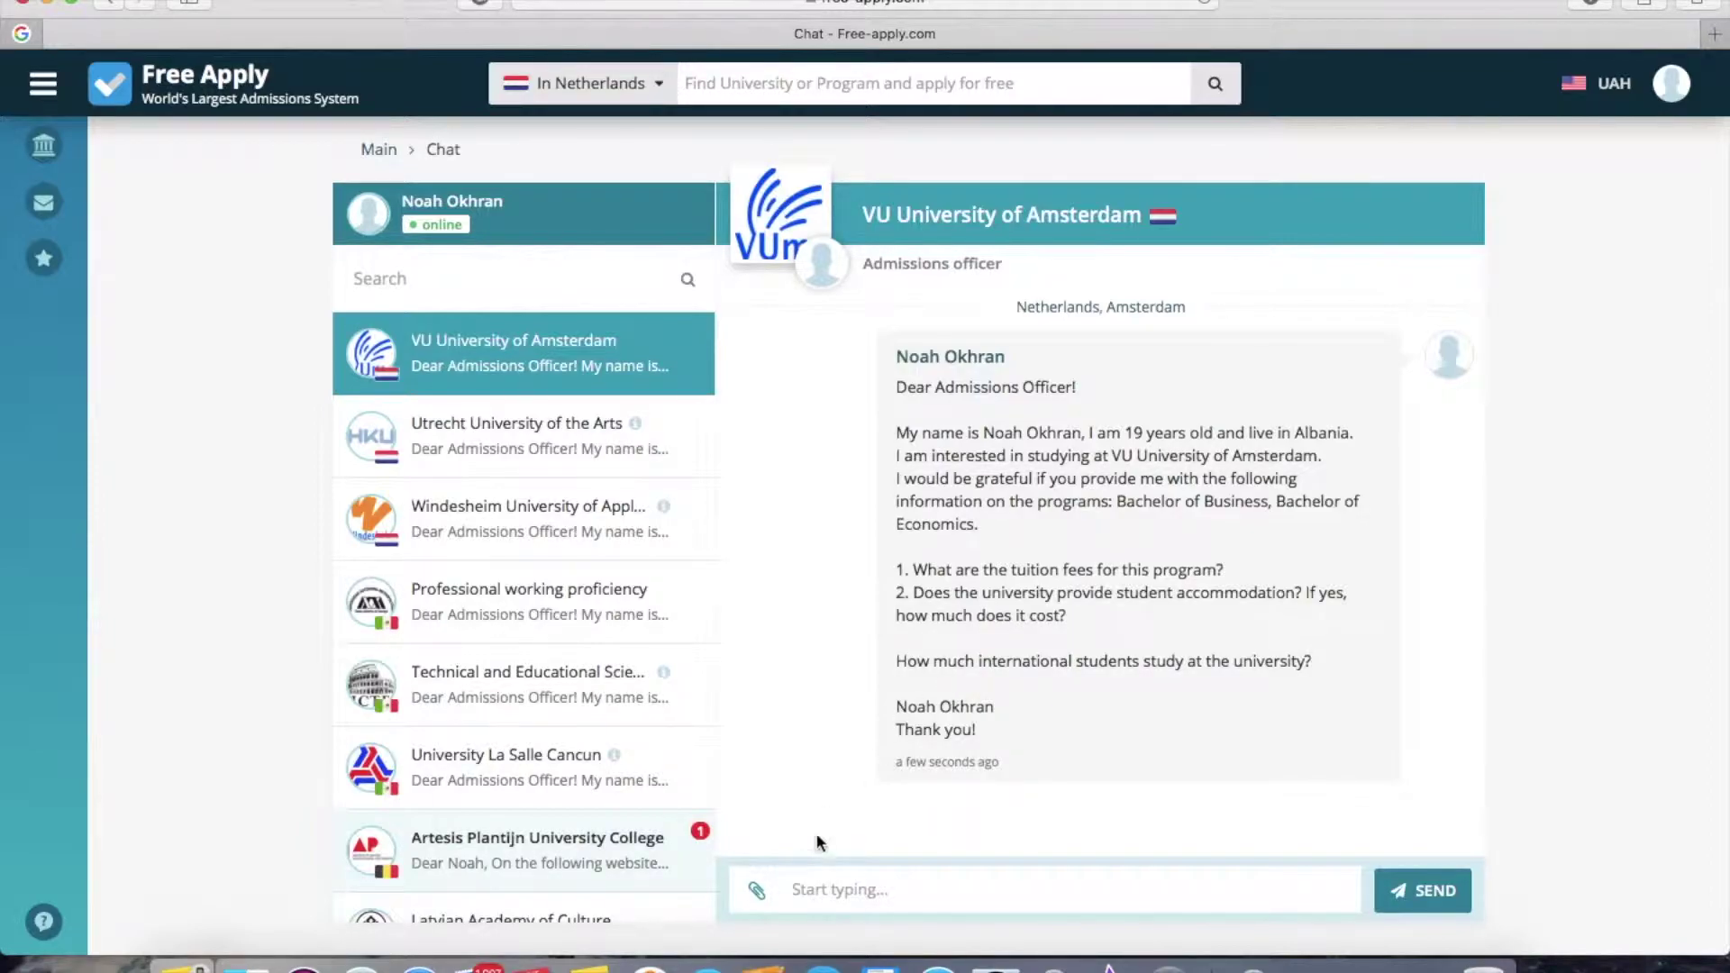
# Step: Cancel a chat file attachment, then show the account menu
pyautogui.click(755, 892)
pyautogui.click(1099, 565)
pyautogui.click(1662, 95)
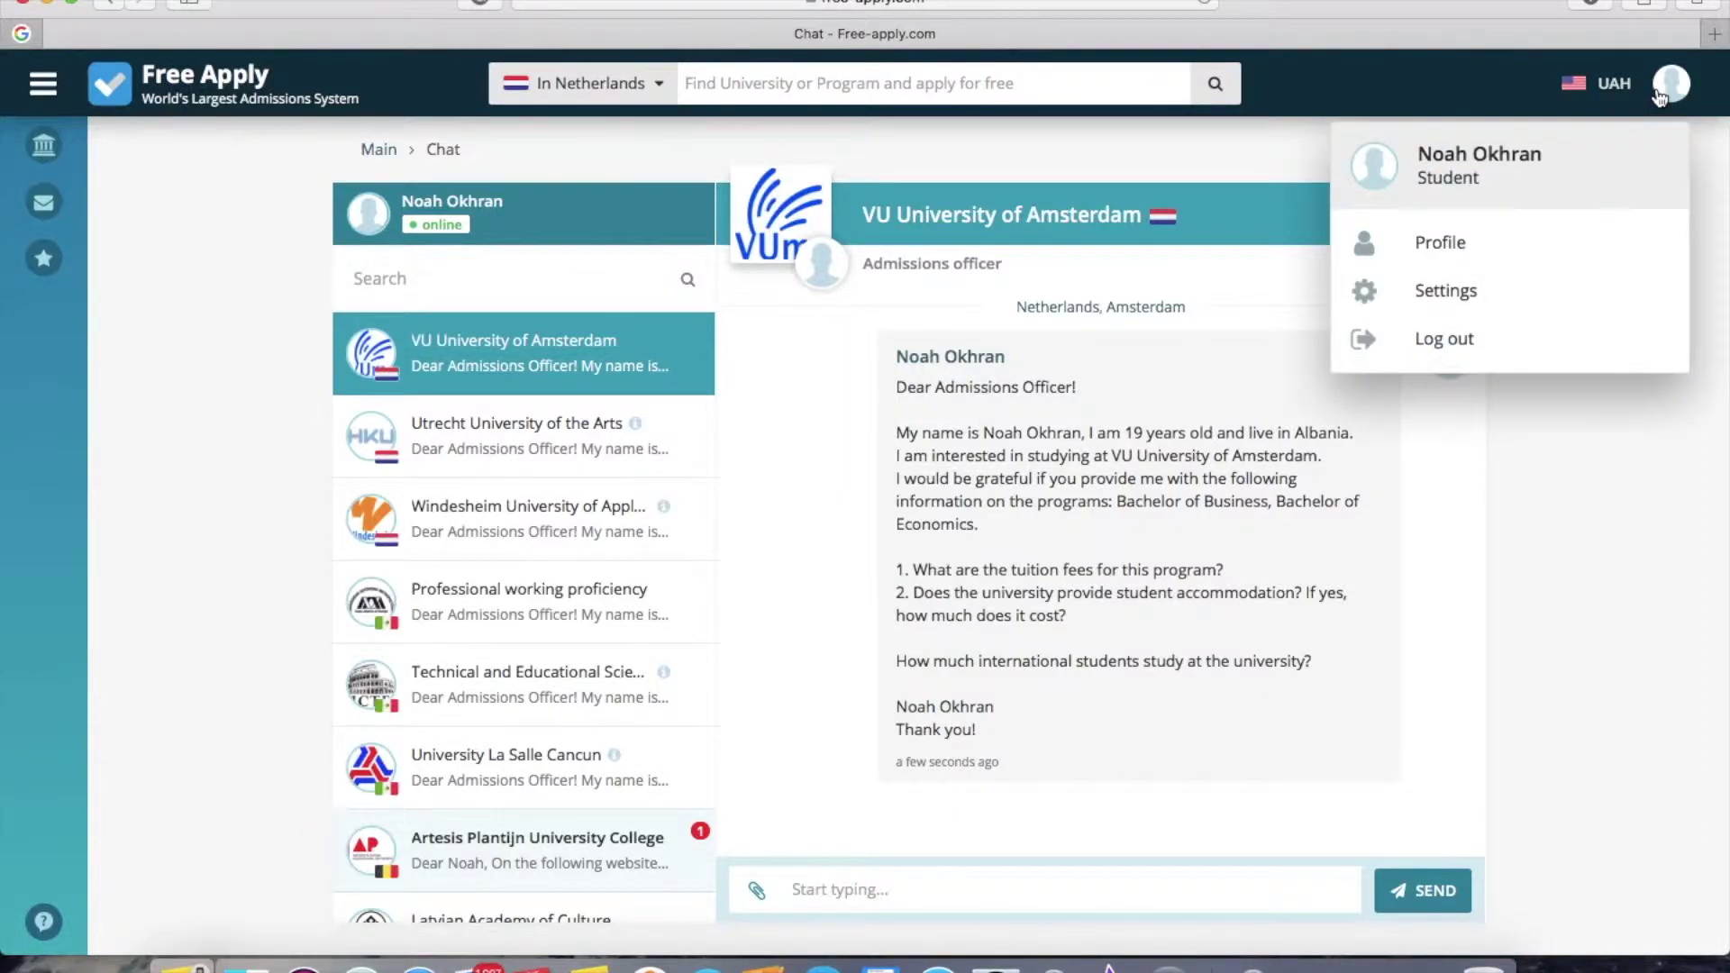
# Step: Go to the student's Profile page from the user dropdown menu
pyautogui.click(1585, 262)
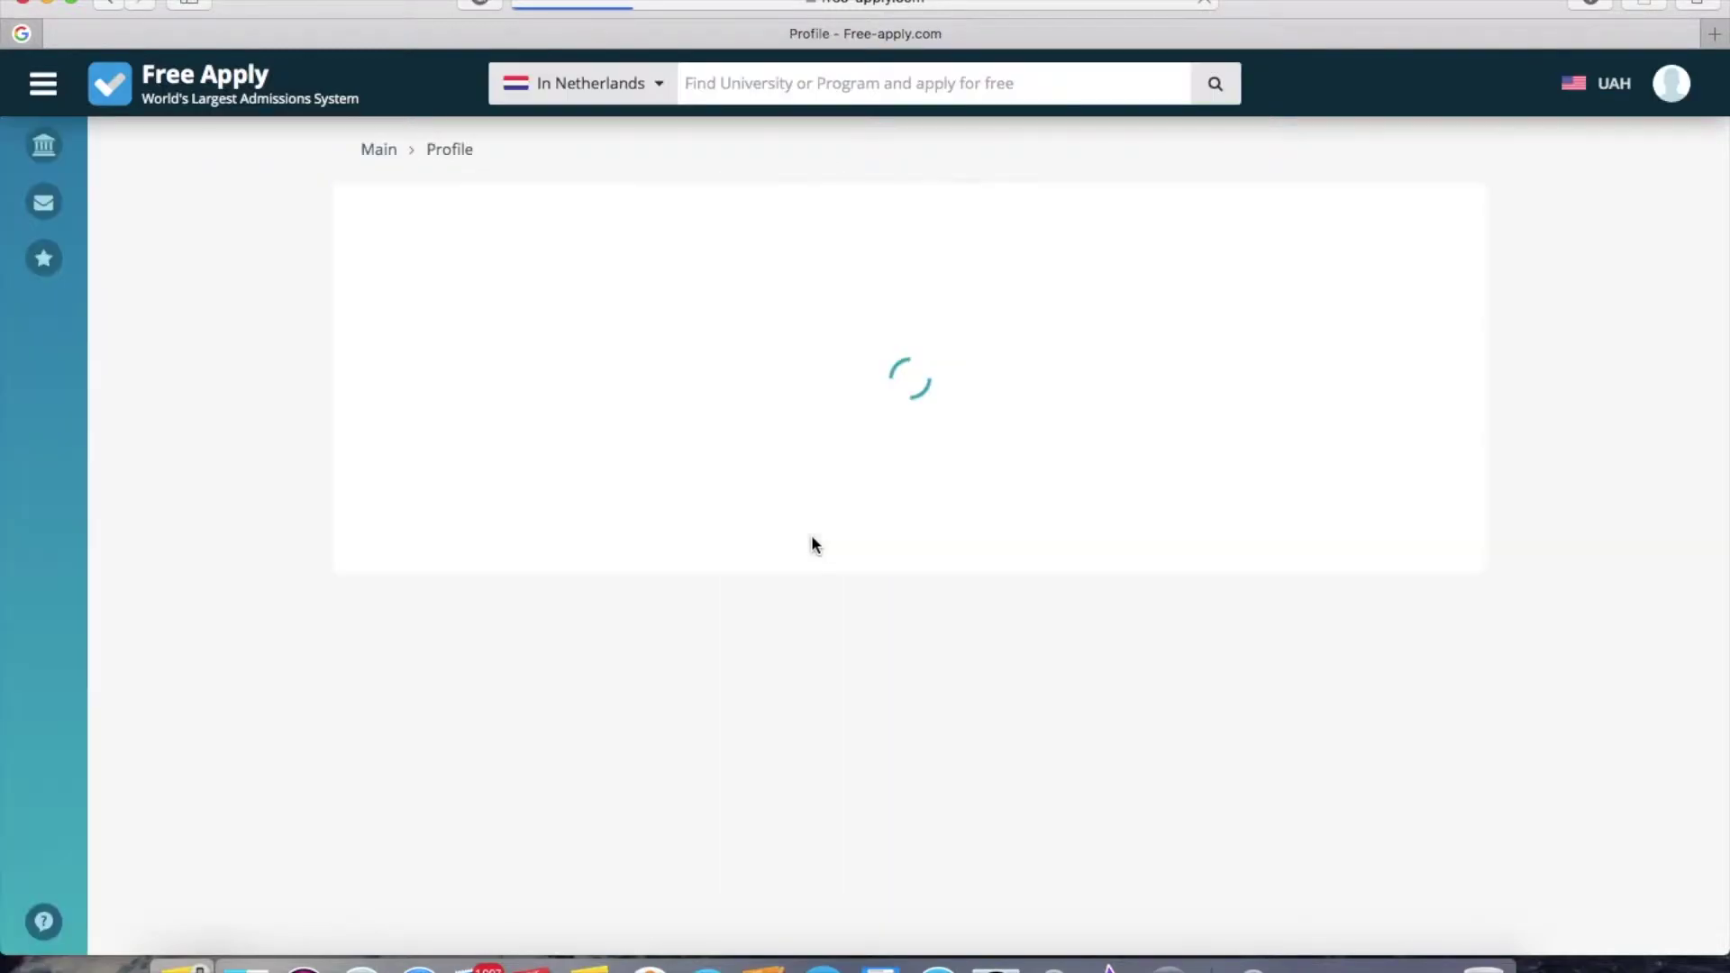